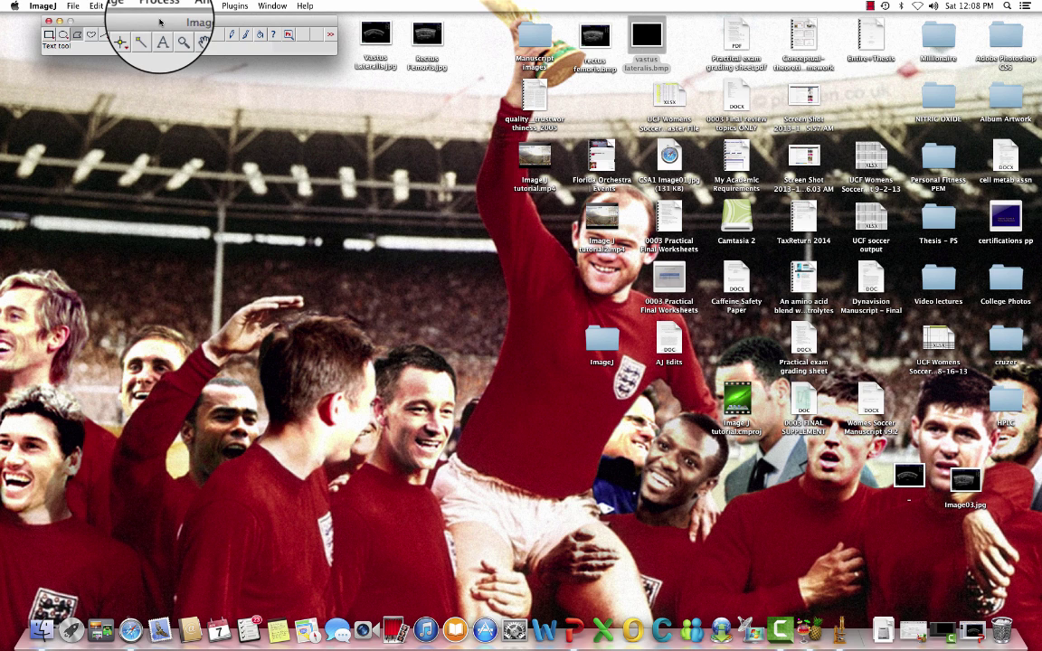
- Open rectus femoris.bmp from the Desktop and enlarge its image window
click(79, 8)
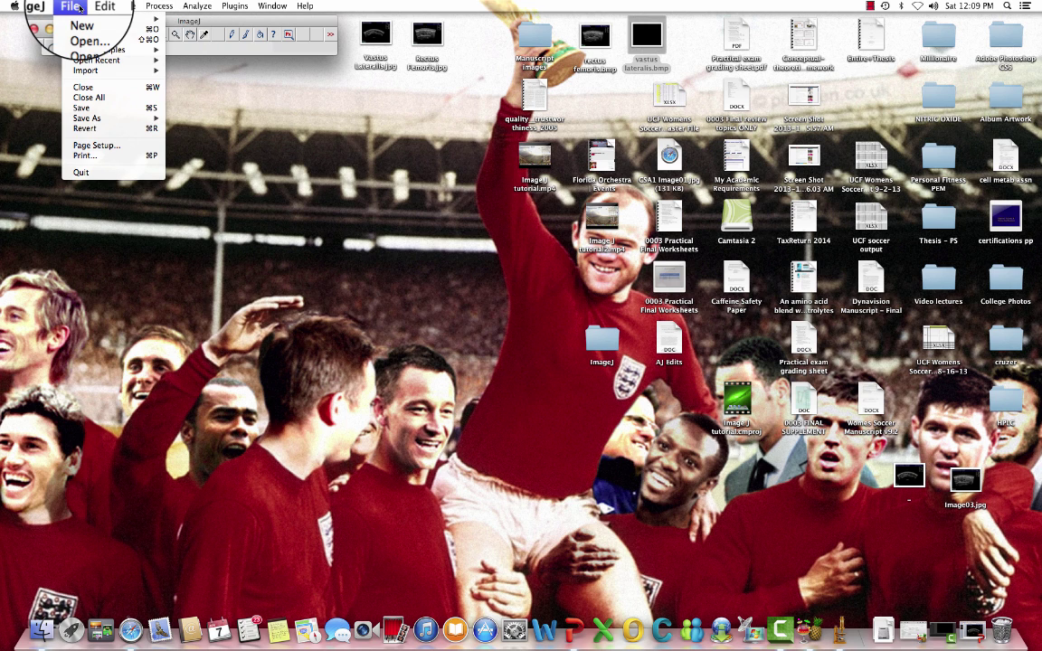
click(87, 30)
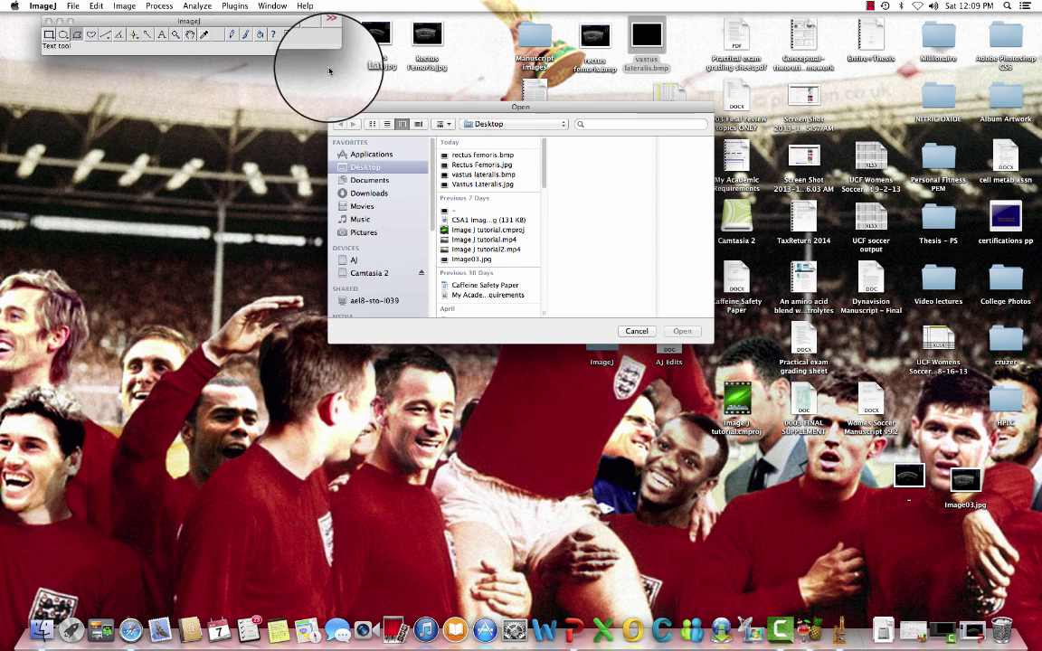
click(479, 158)
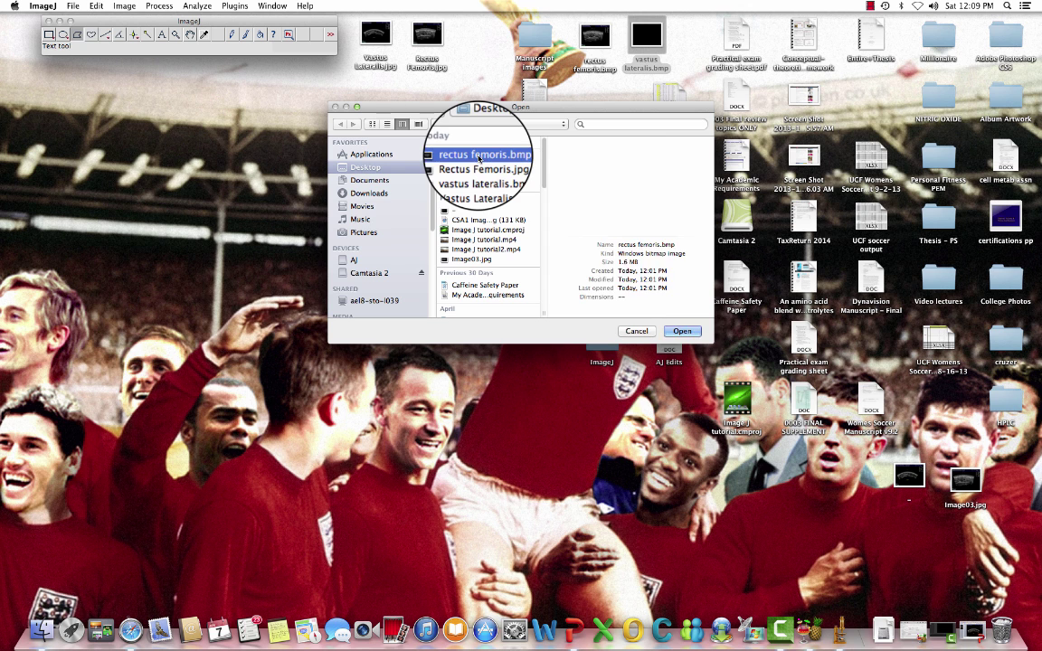
click(682, 331)
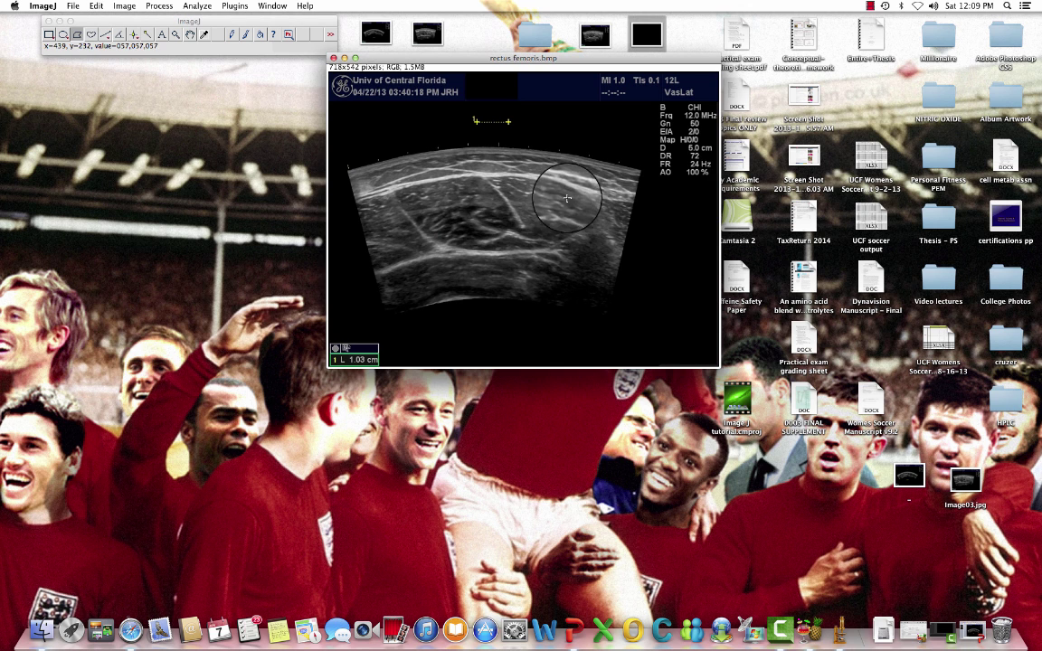
drag(494, 60, 389, 82)
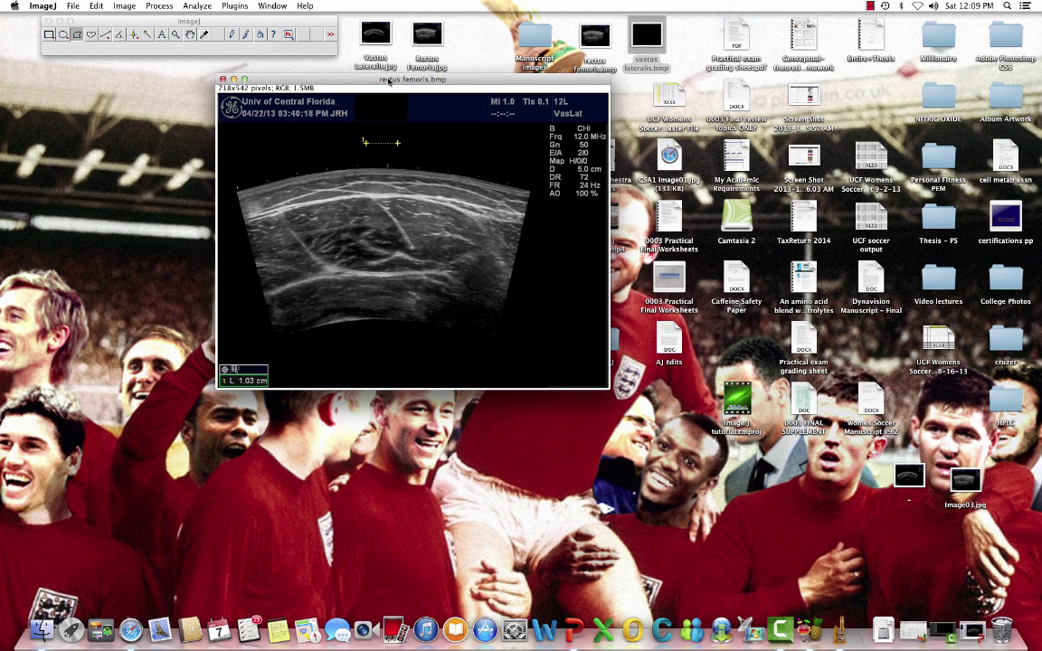
drag(389, 81, 390, 75)
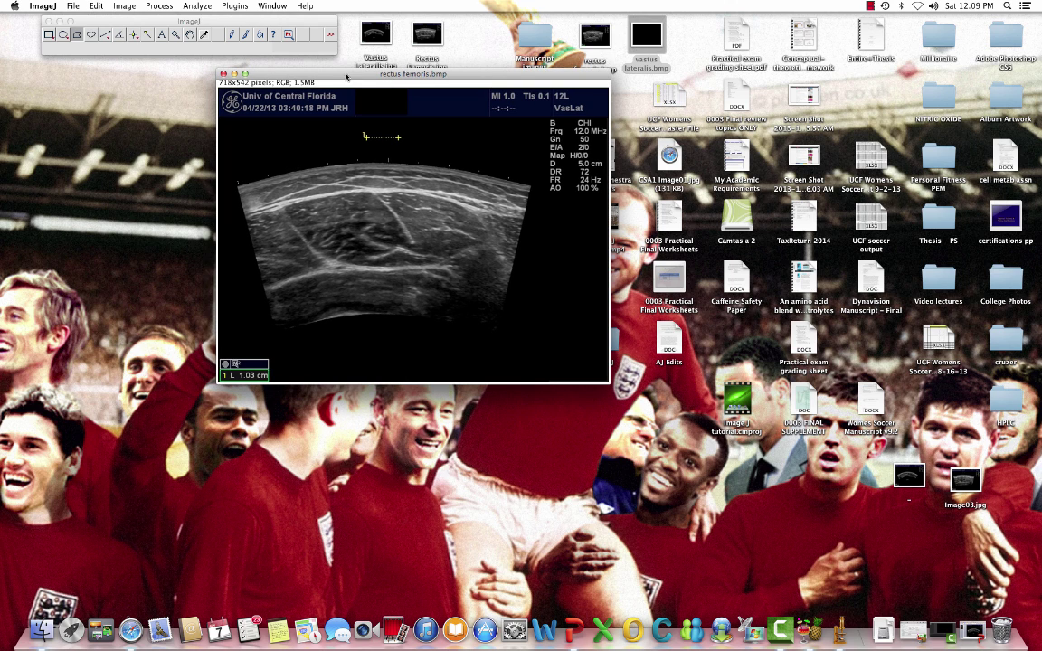
click(244, 74)
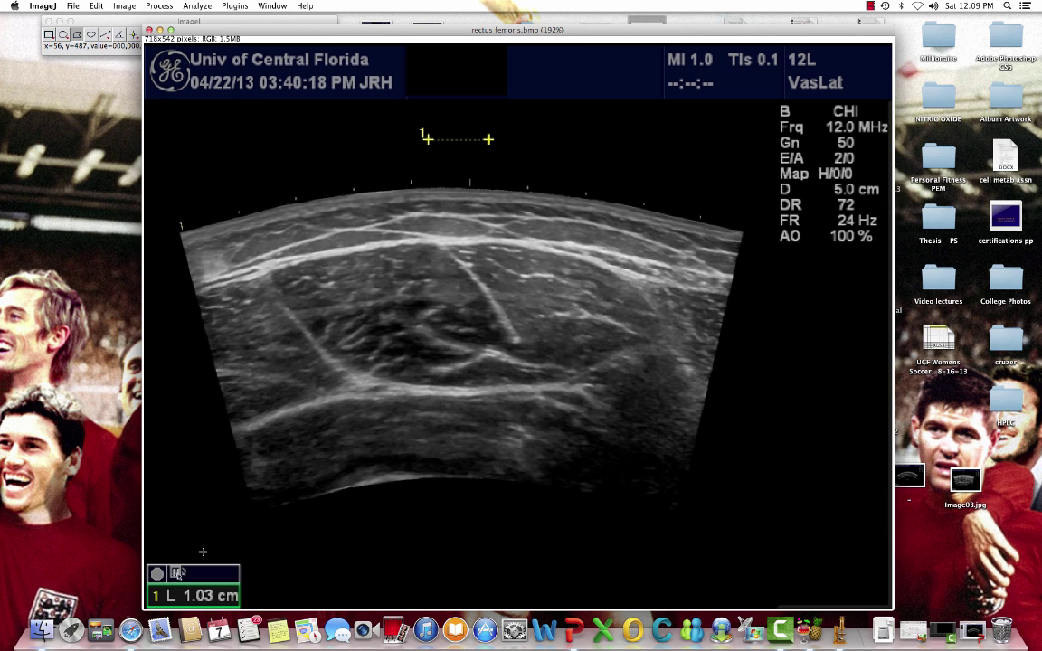
- Draw a straight line about 58 pixels long between the centres of the two yellow caliper marks above the scan
click(199, 21)
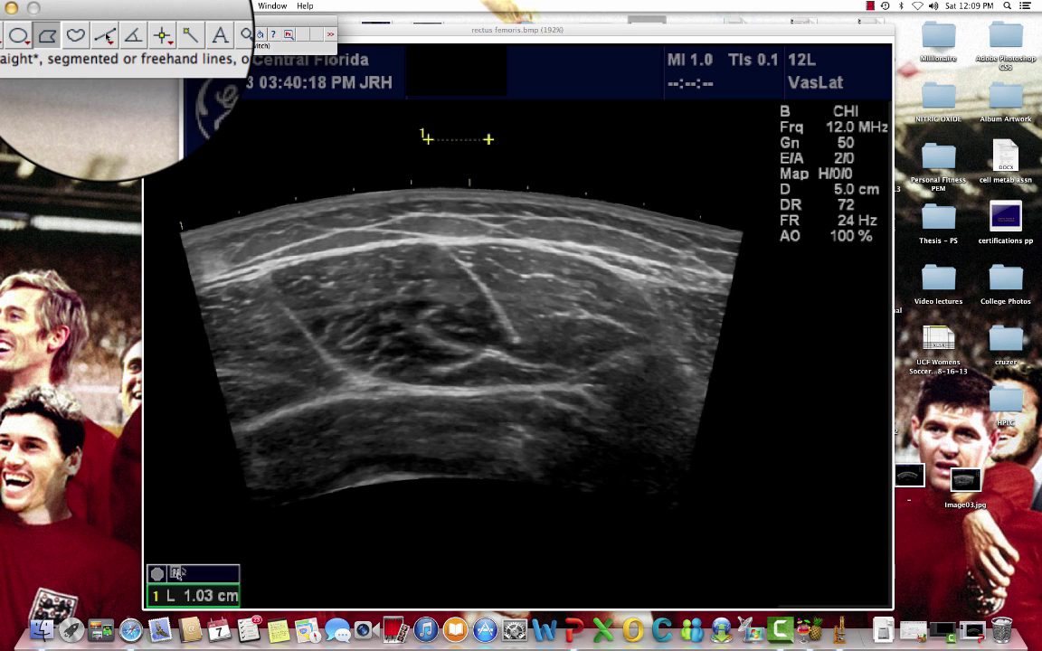
click(105, 34)
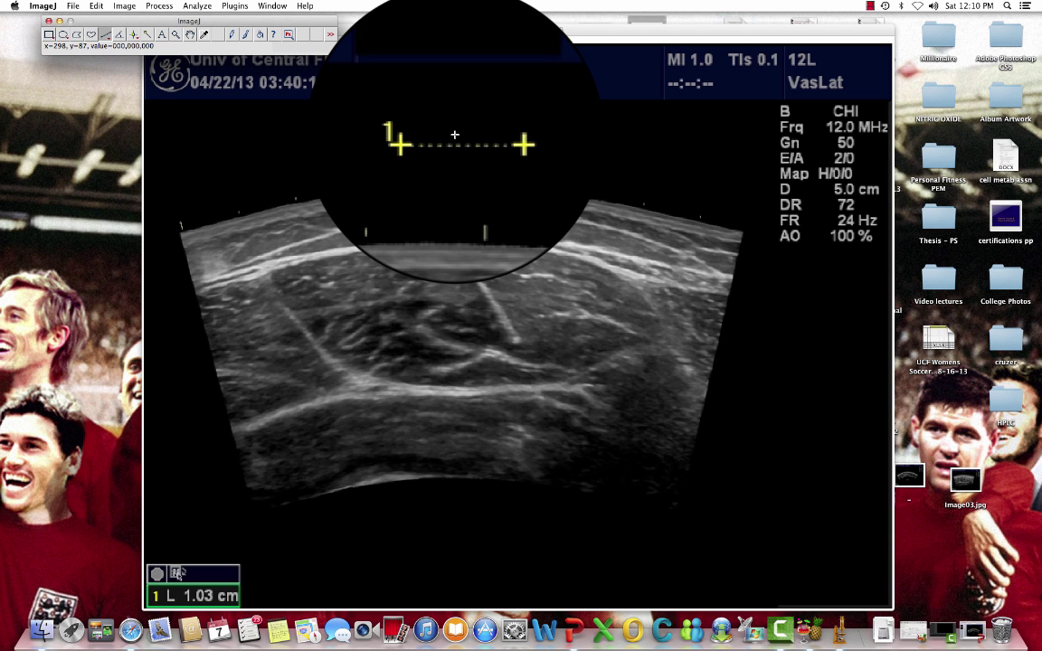
key(plus)
key(plus)
key(plus)
key(plus)
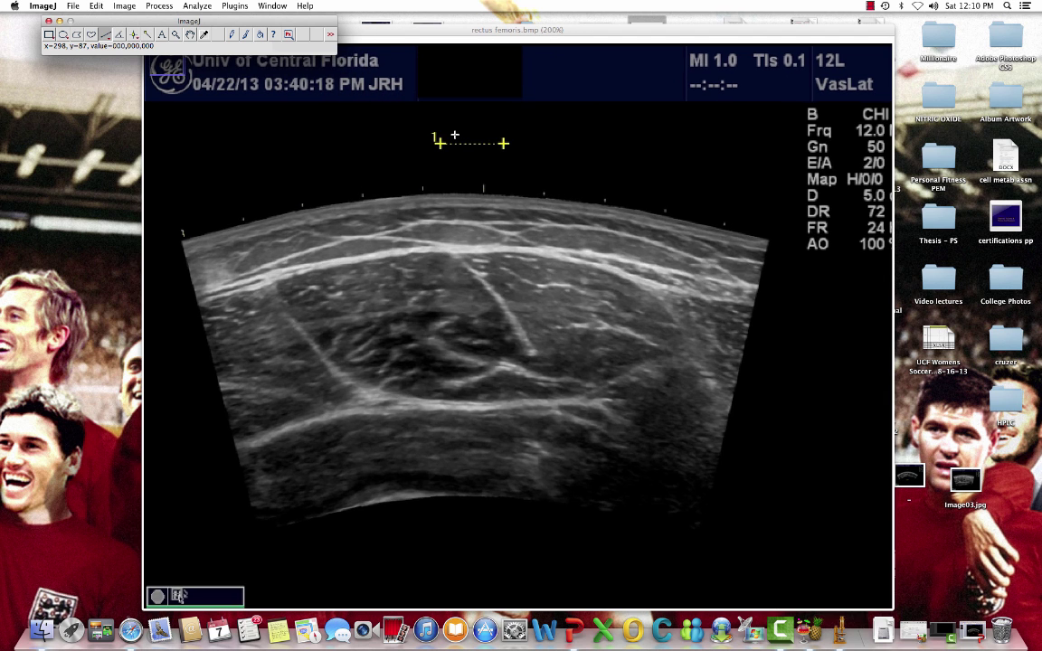
key(plus)
key(plus)
key(plus)
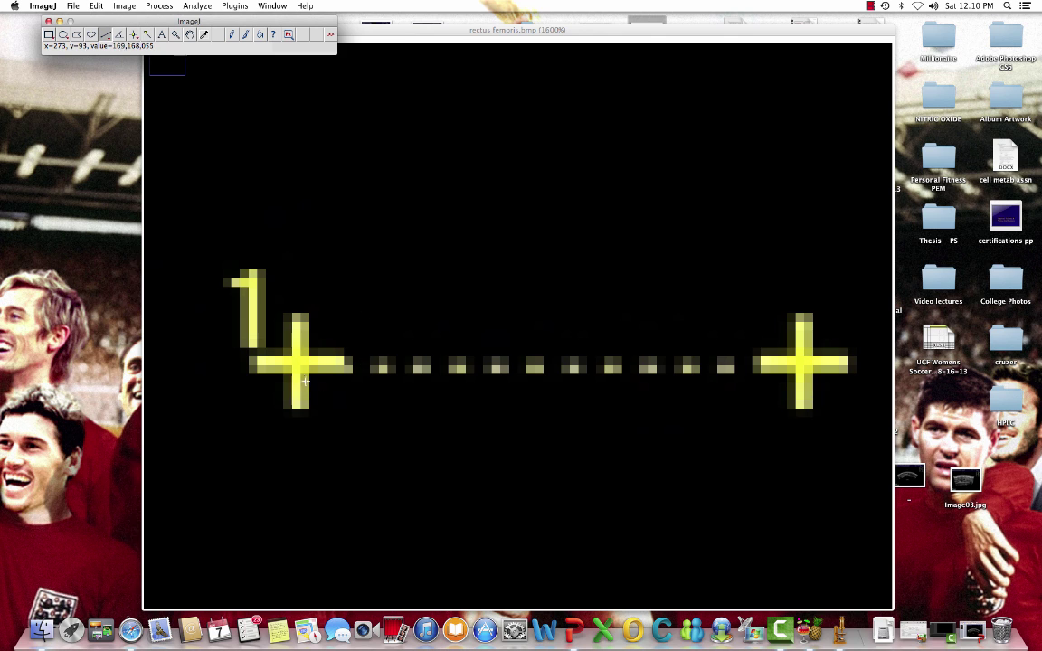
drag(296, 361, 800, 364)
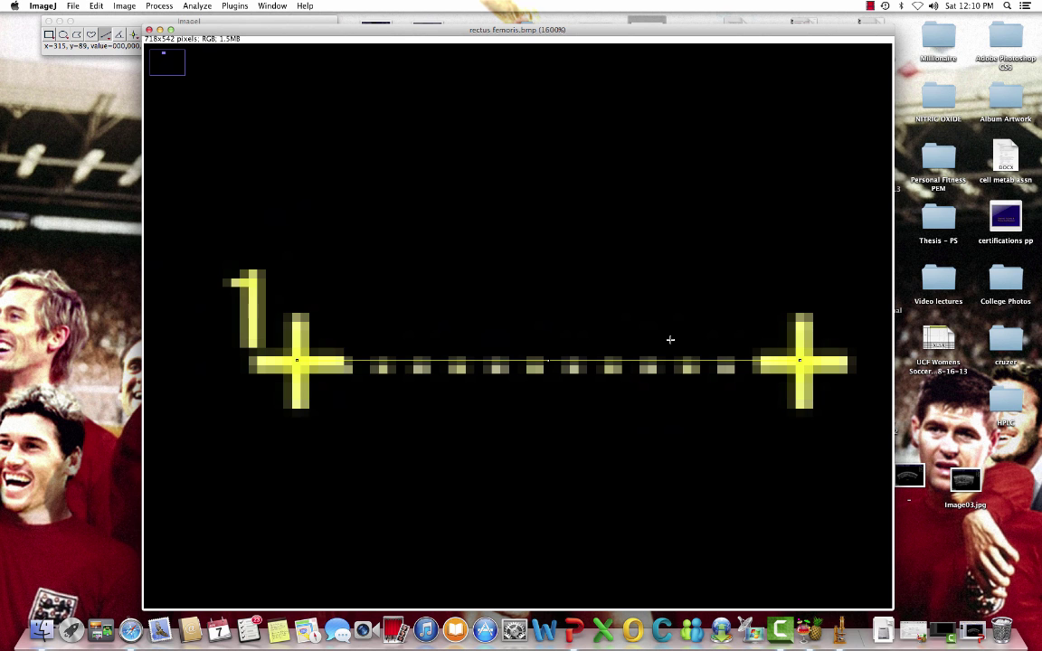
- Set the image scale from the drawn line, with a known distance of 1.03 and cm as the unit of length
key(minus)
key(minus)
key(minus)
key(minus)
key(minus)
key(minus)
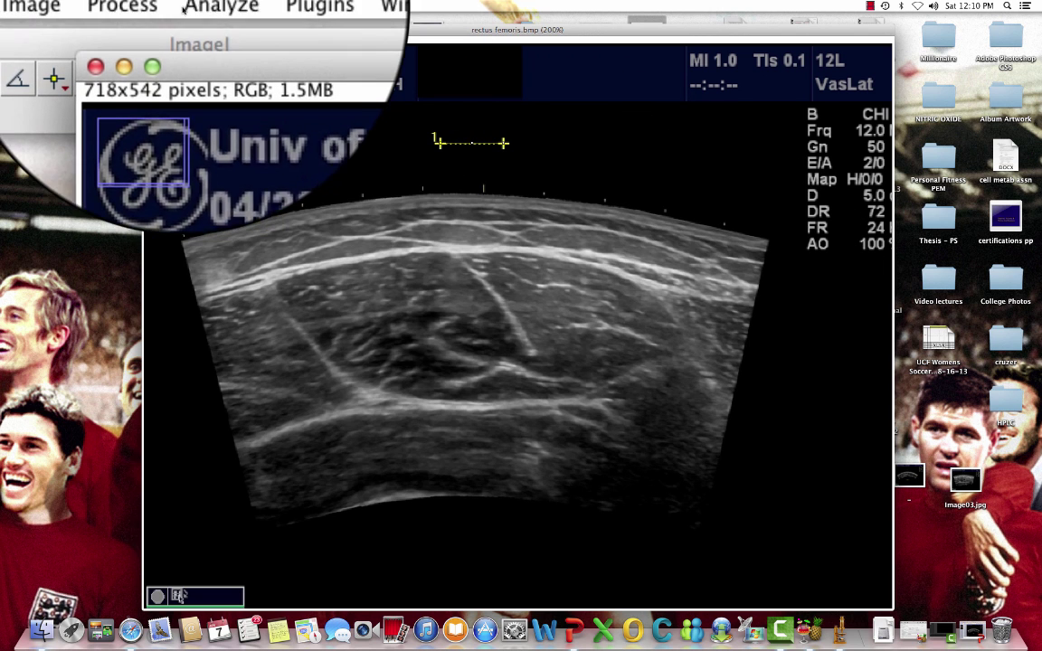
click(185, 8)
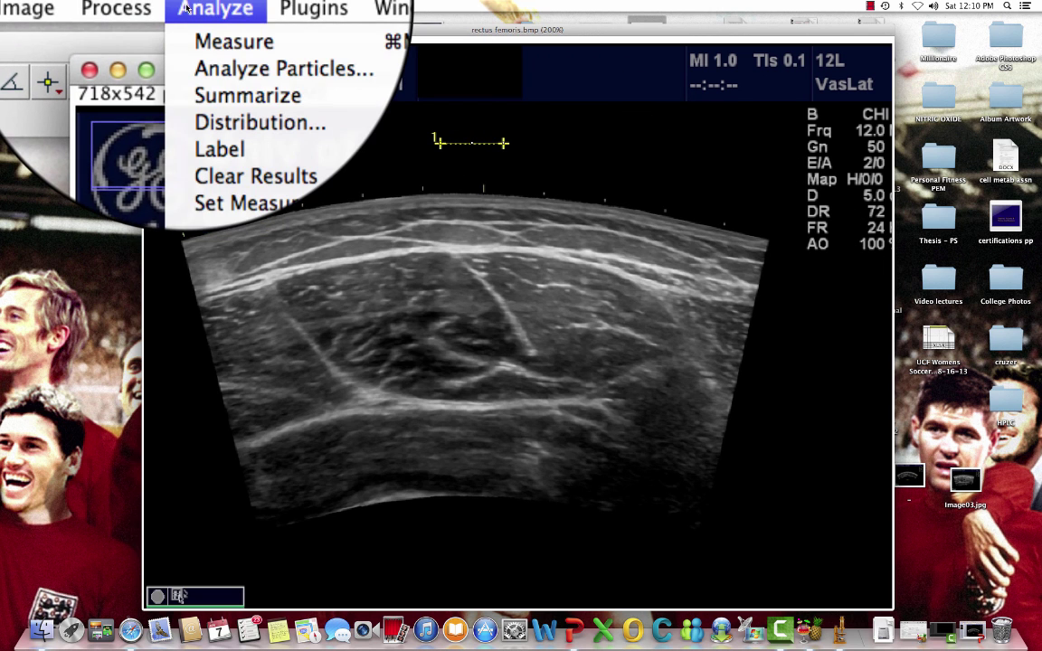
click(190, 100)
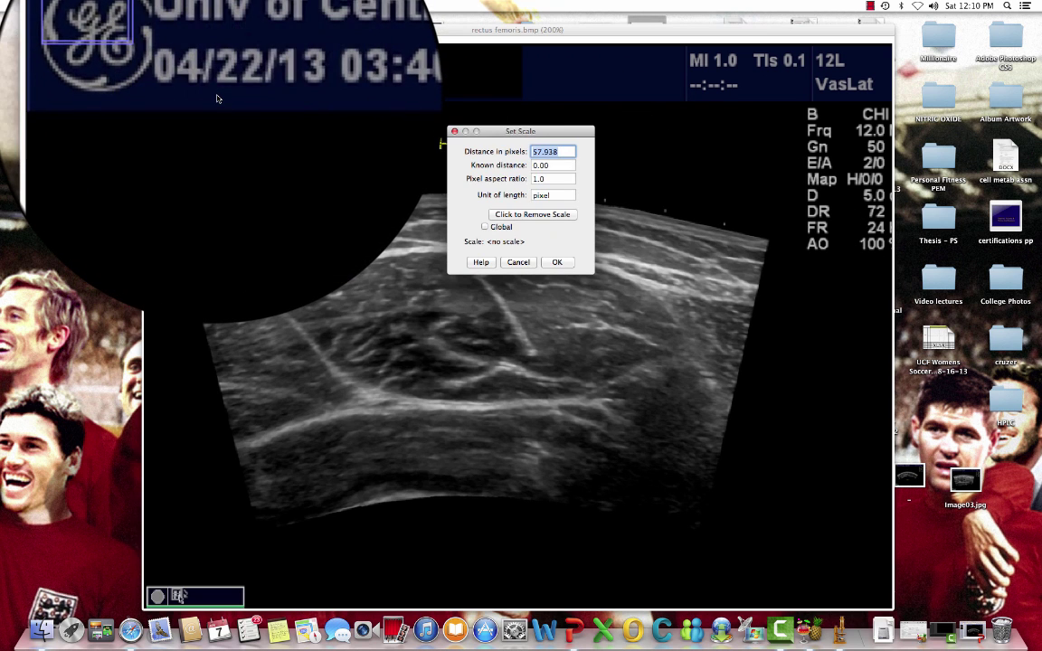
click(558, 166)
double_click(559, 166)
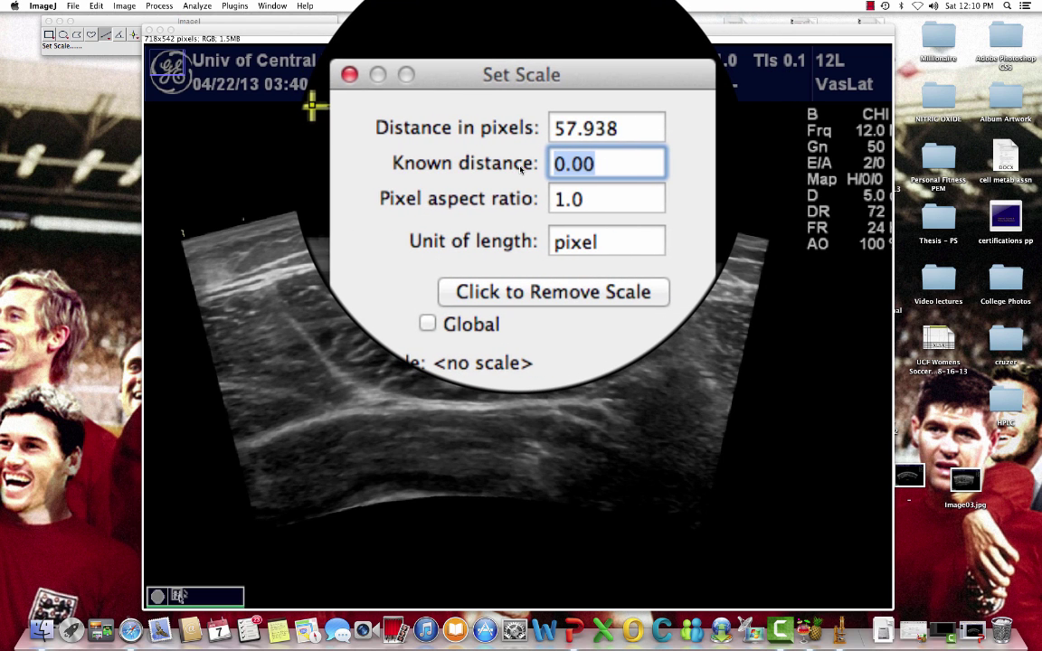
text(1.0)
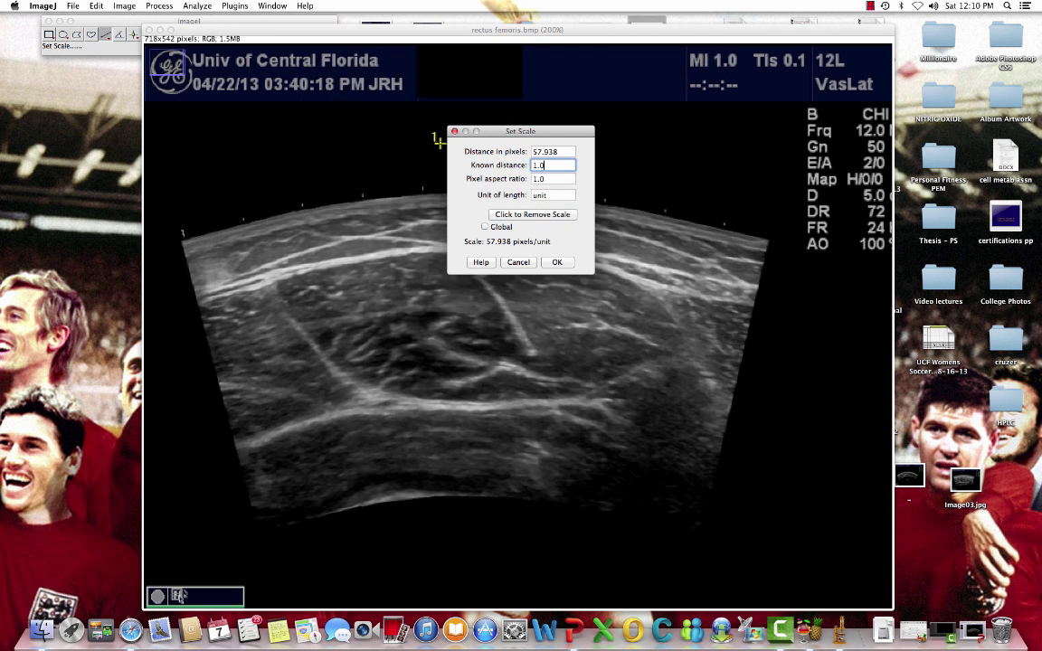
text(3)
key(Tab)
key(Tab)
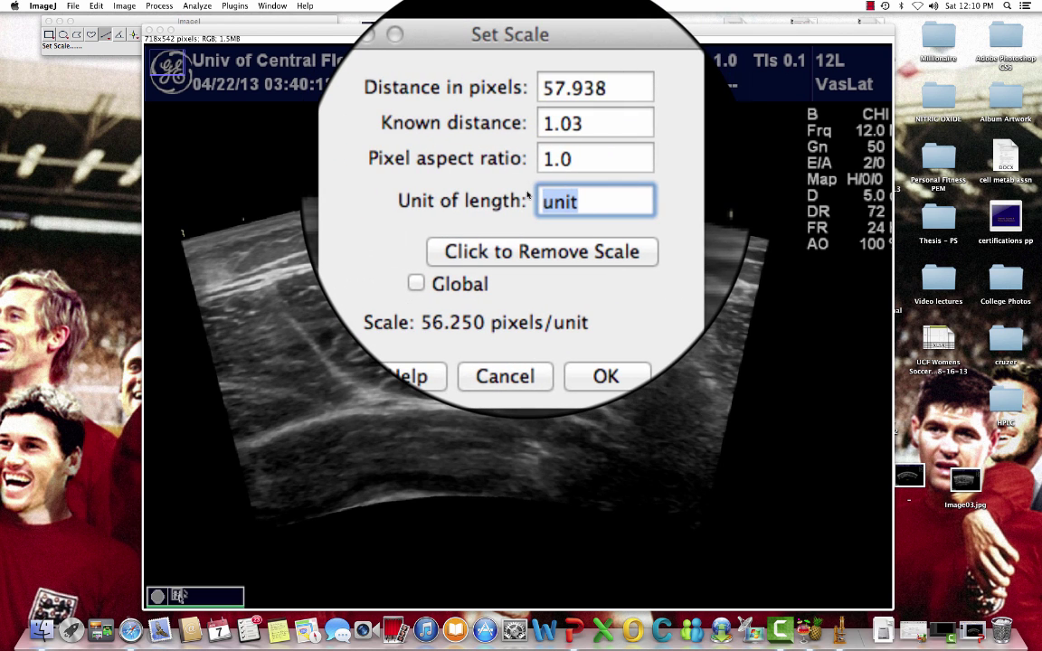
text(cm)
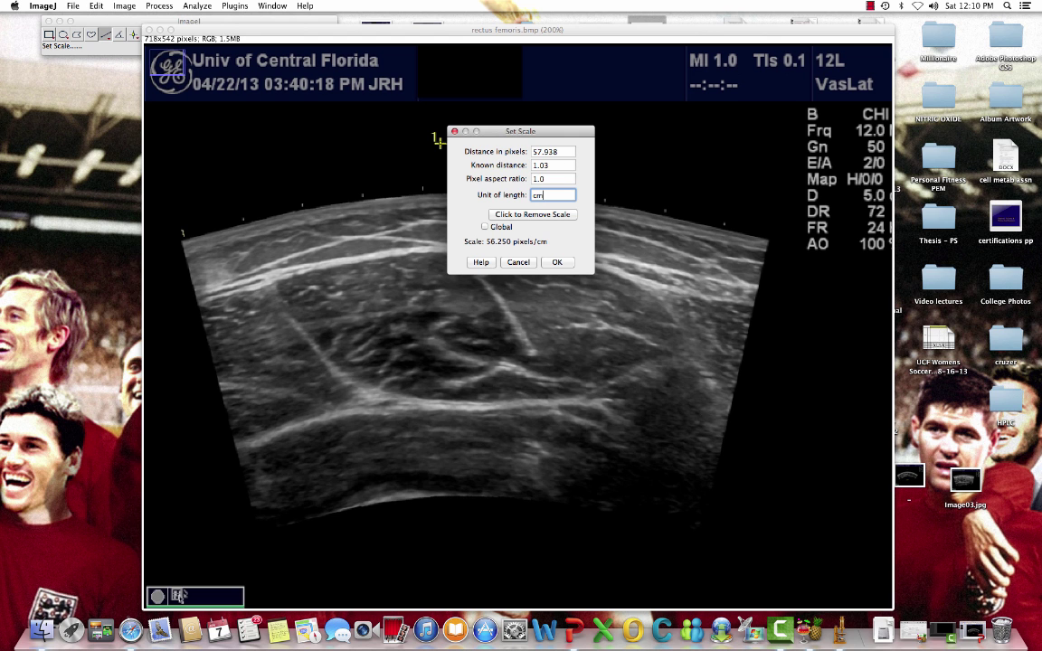
click(557, 262)
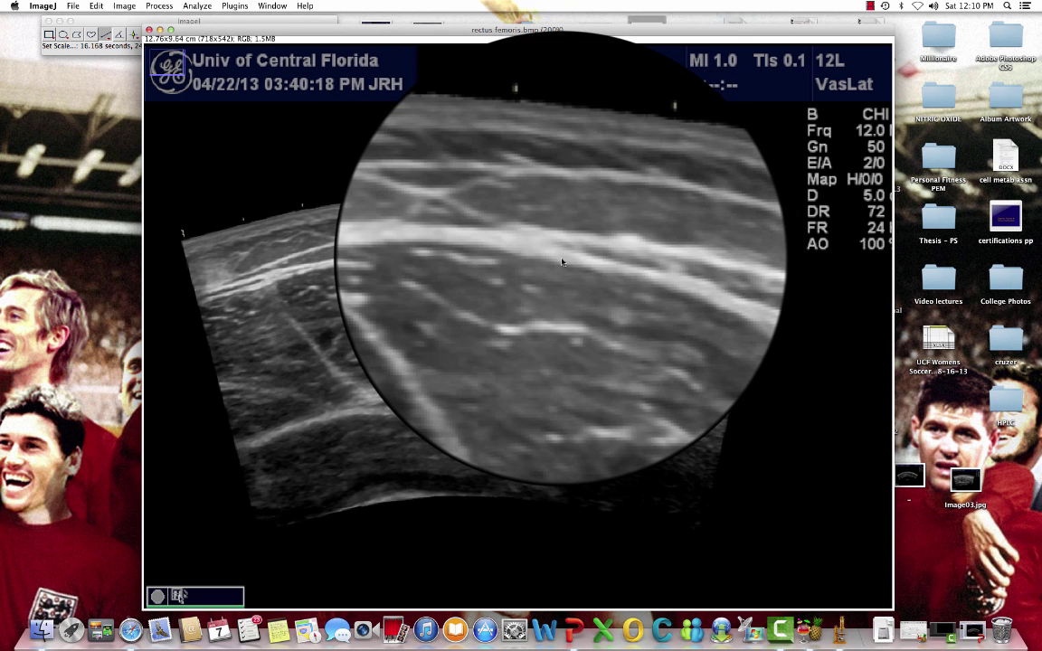
- Start a polygon selection at the rectus femoris's upper left corner and trace the underside of the bright upper fascia rightward
key(minus)
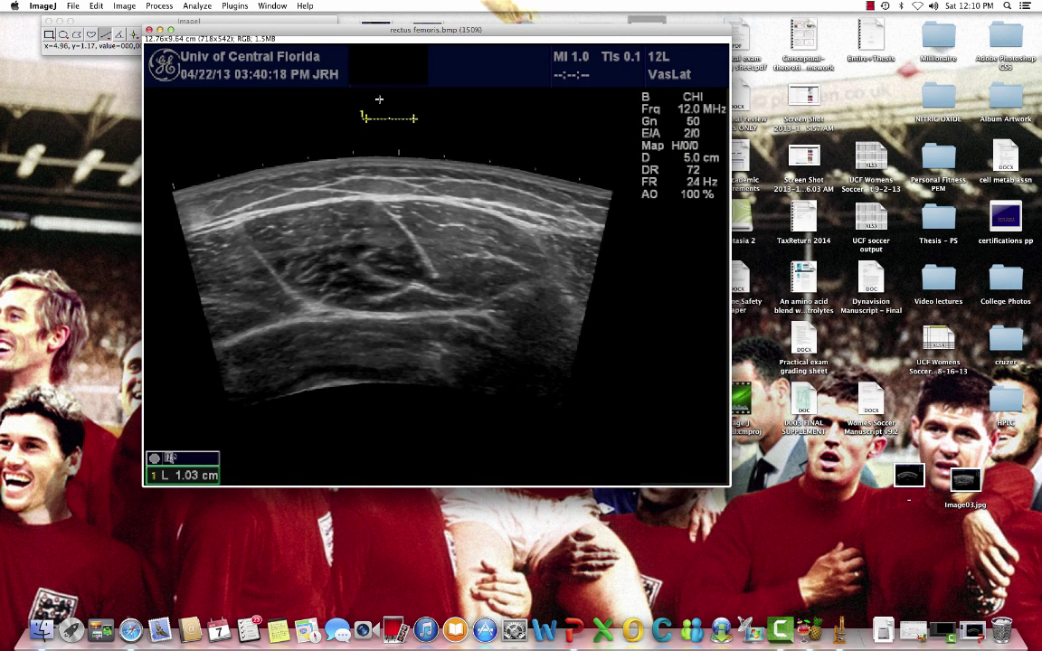
drag(288, 30, 344, 63)
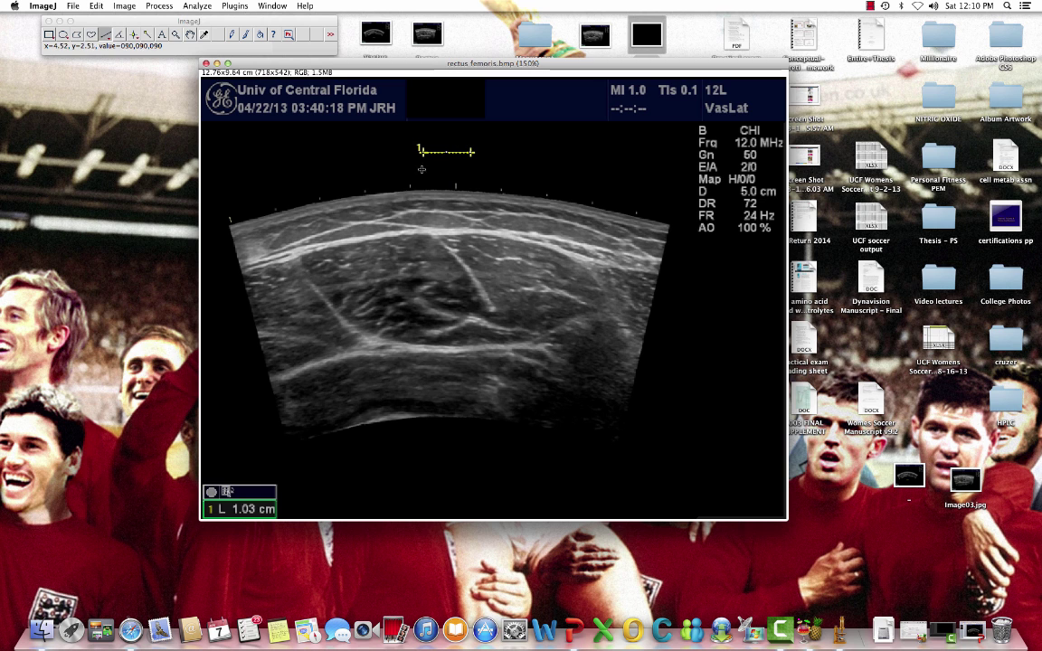
key(plus)
key(plus)
key(minus)
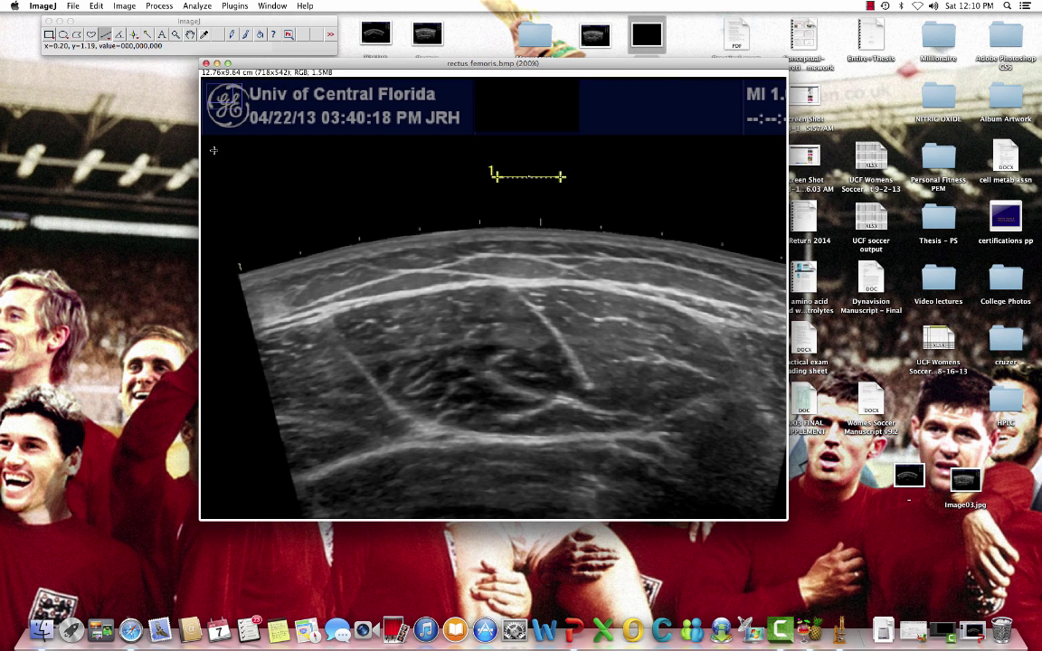
click(68, 41)
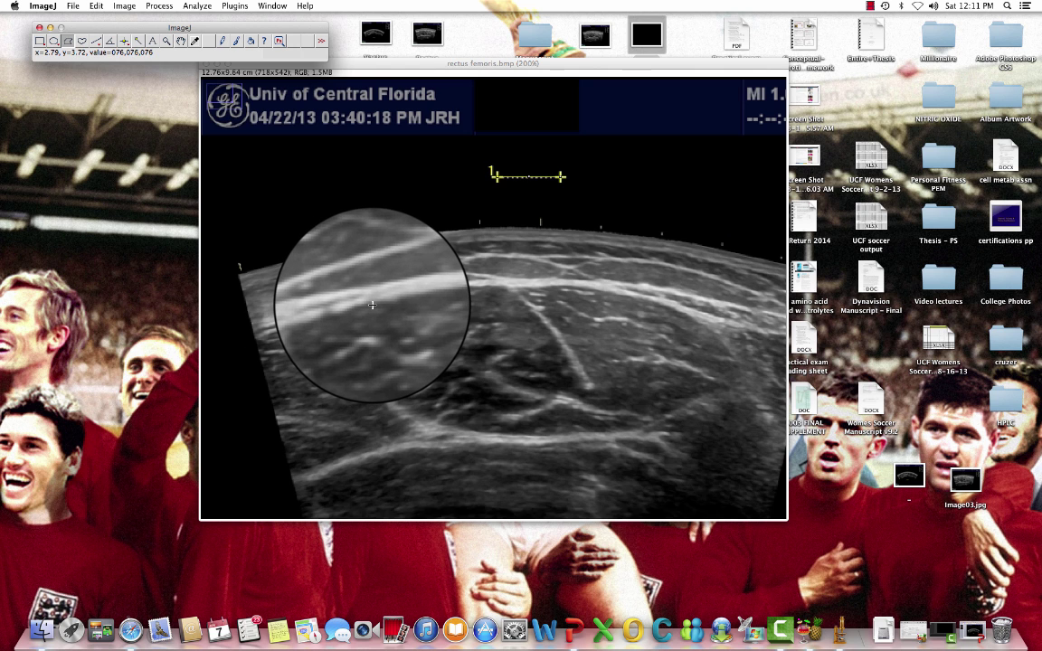
key(plus)
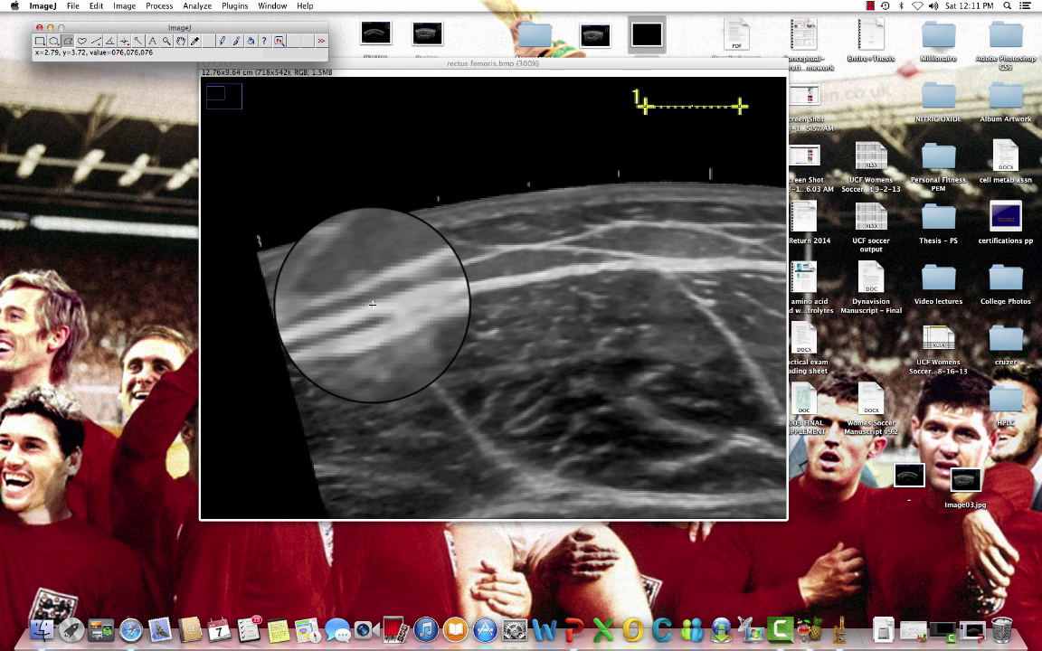
drag(413, 63, 323, 71)
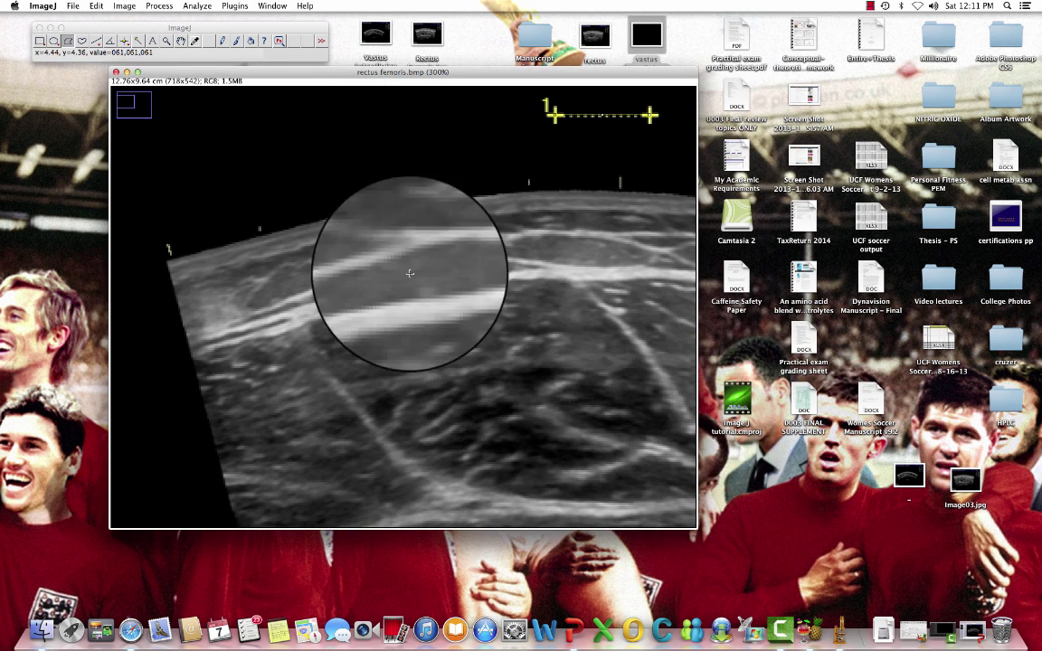
key(minus)
key(plus)
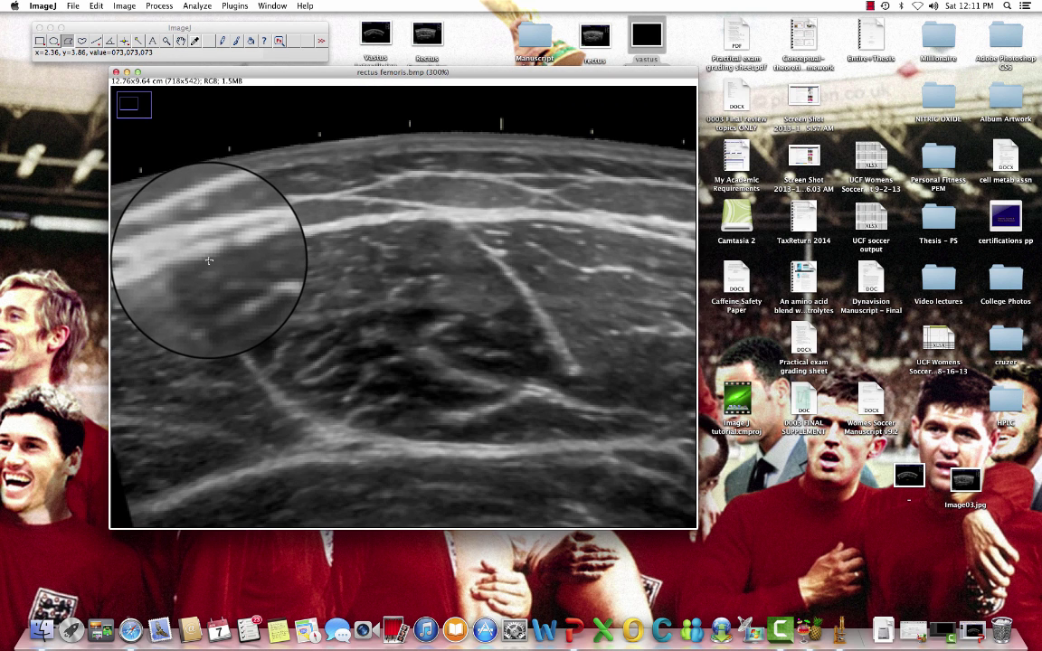
drag(210, 259, 425, 221)
click(424, 220)
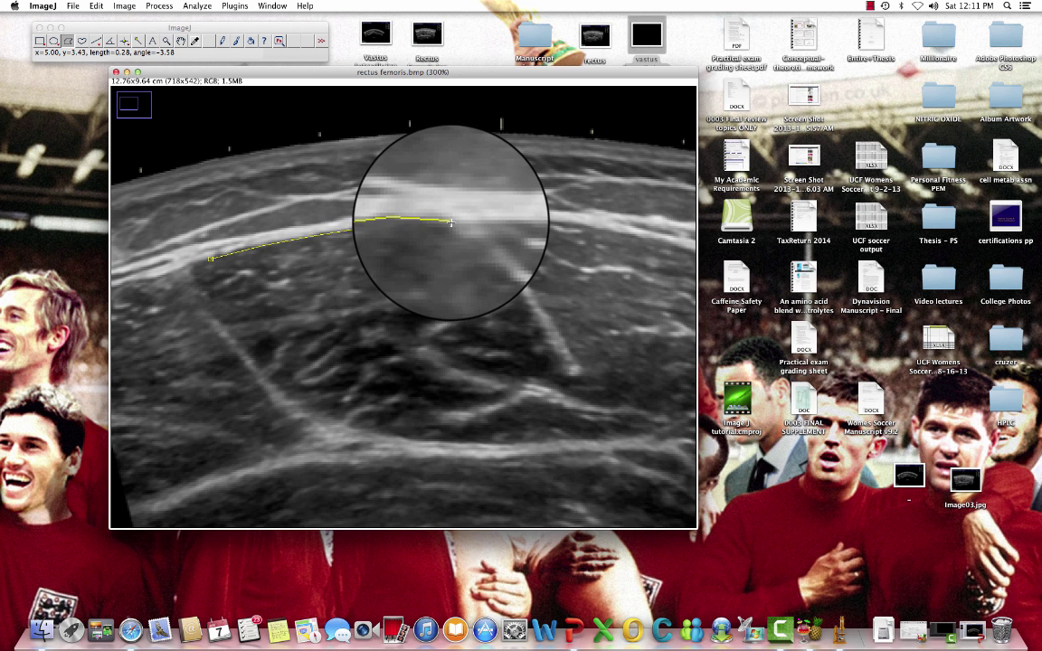
click(451, 222)
click(466, 225)
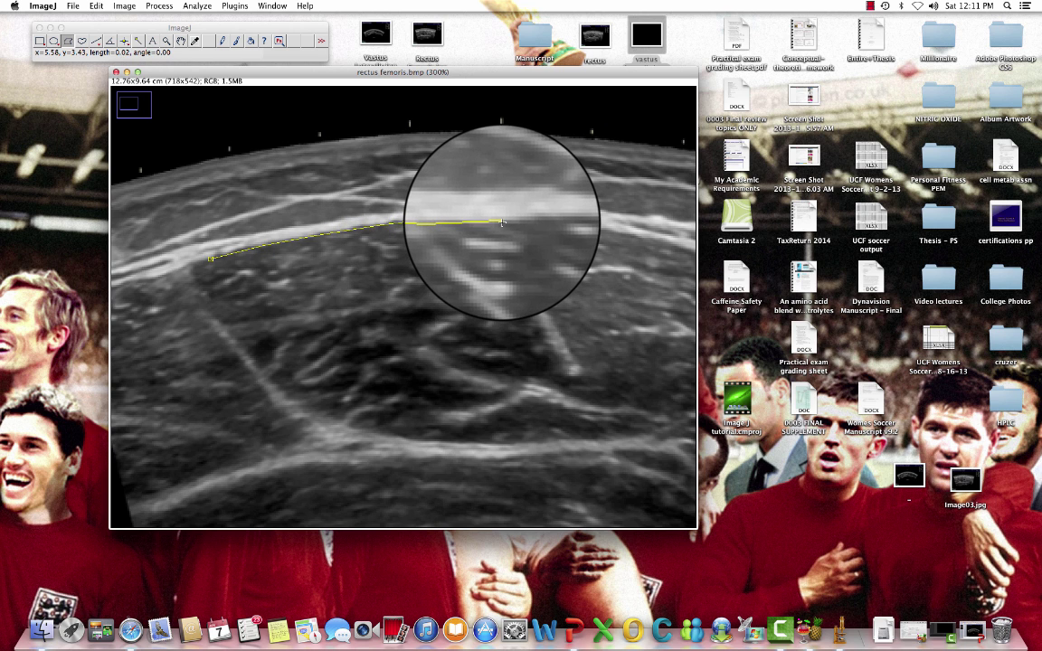
click(502, 218)
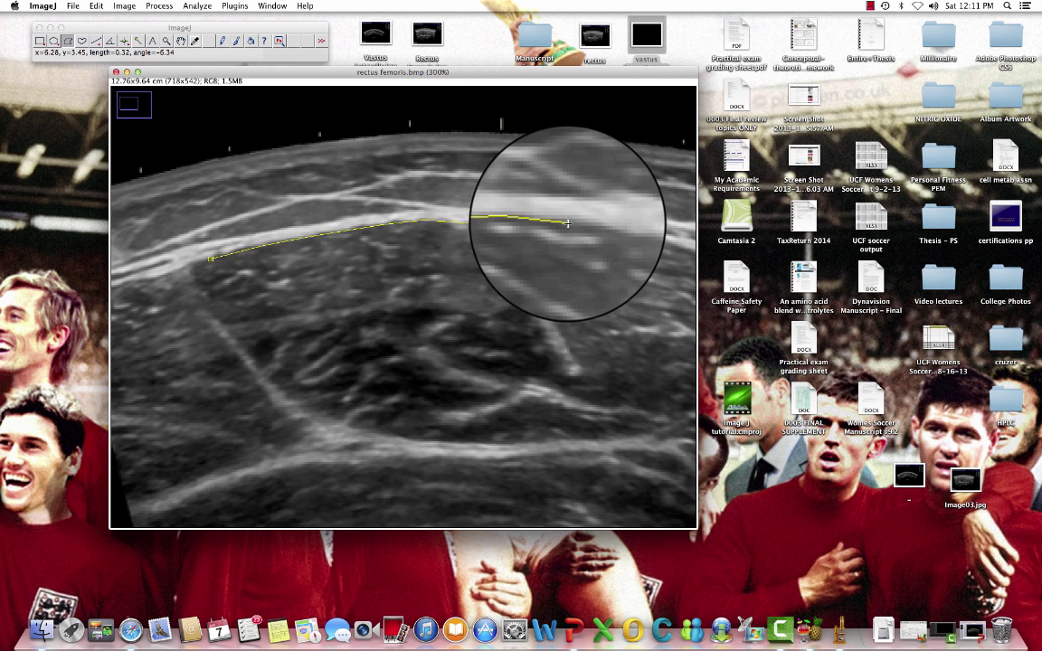
click(608, 231)
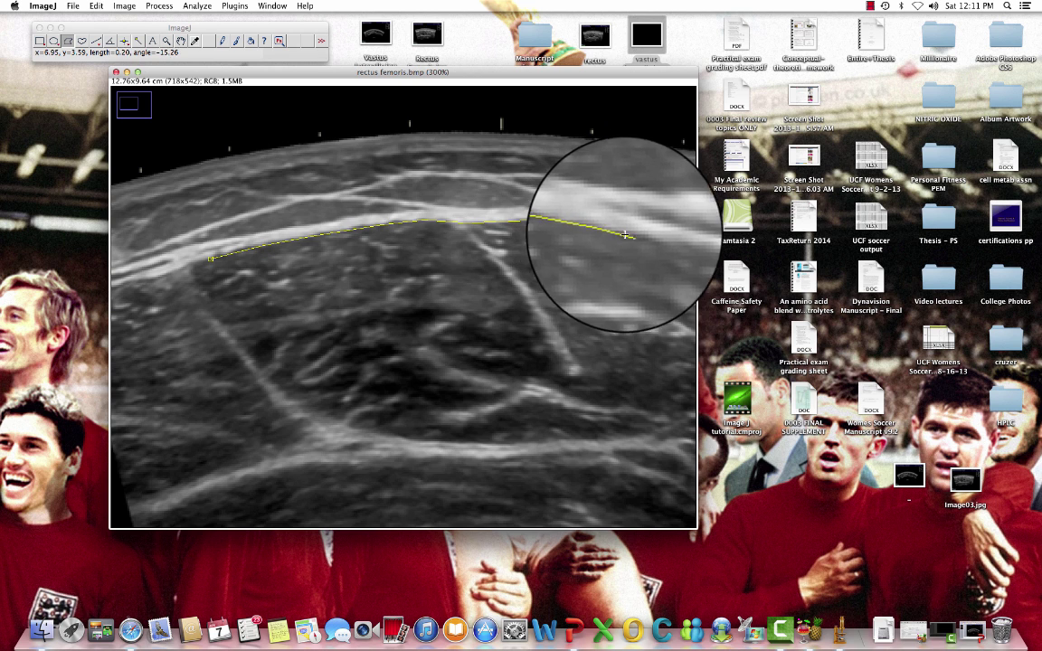
click(661, 241)
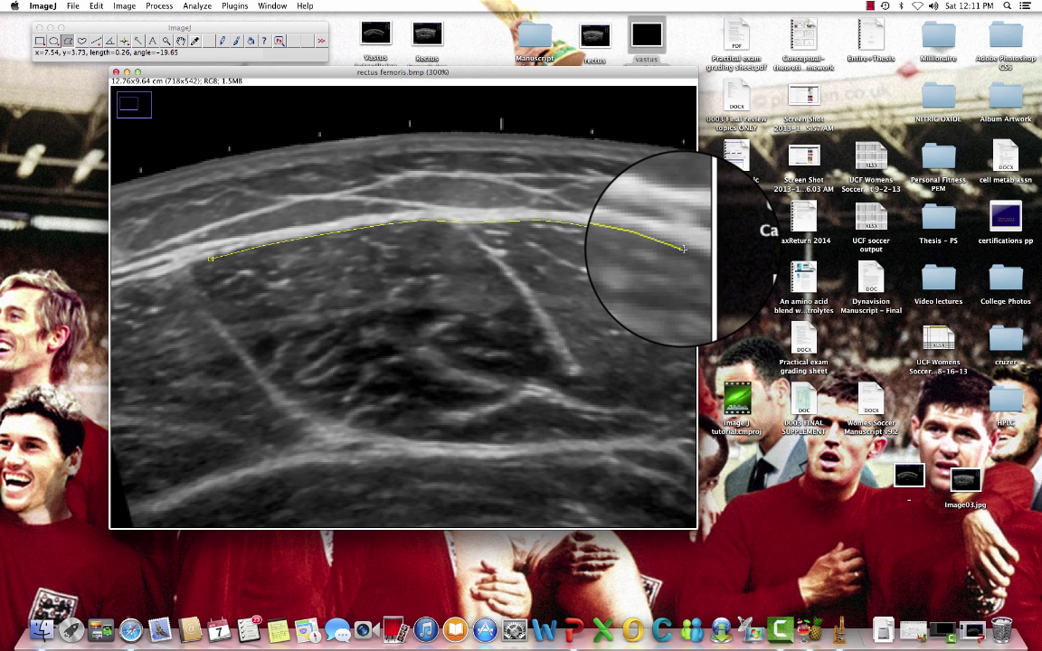
- Continue the polygon along the underside of the upper fascia and around the rectus femoris's right tip
key(-)
key(+)
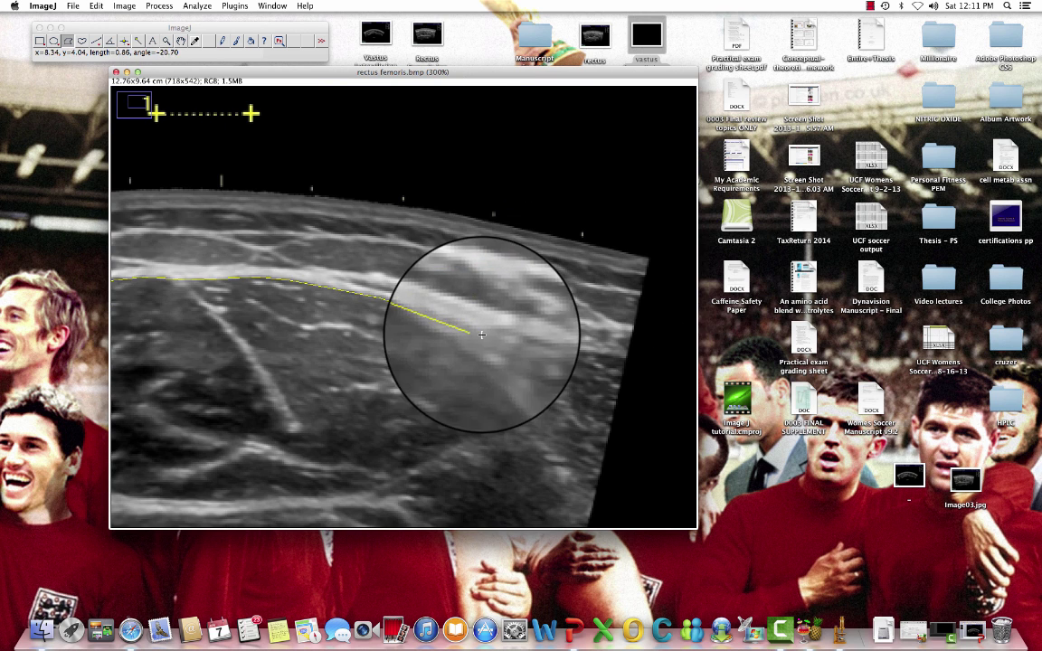
click(428, 313)
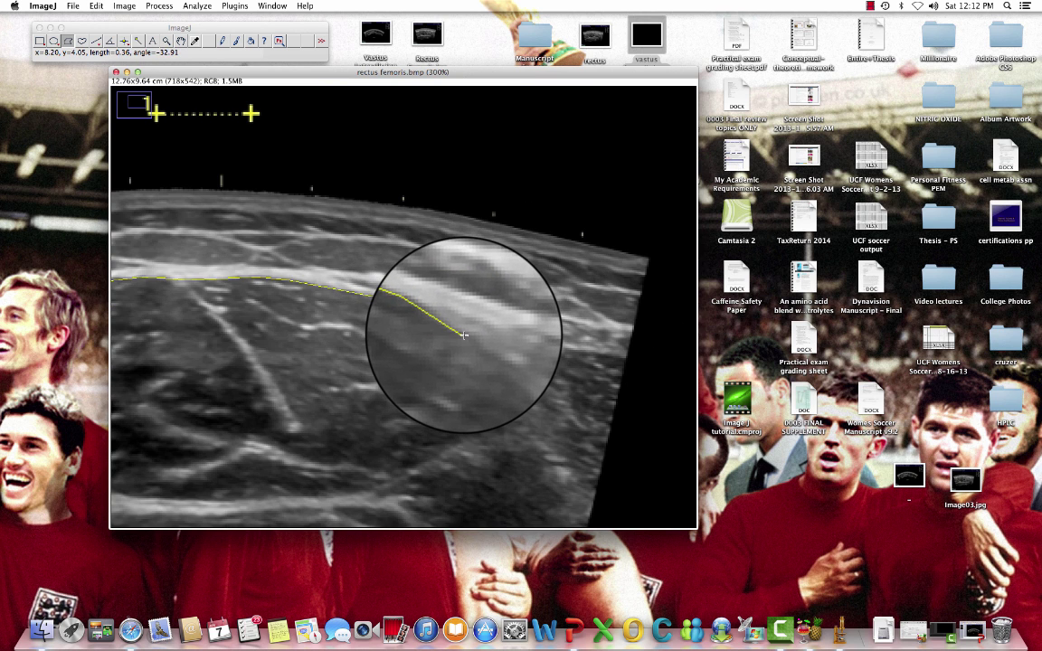
click(464, 336)
click(485, 353)
click(500, 371)
click(510, 385)
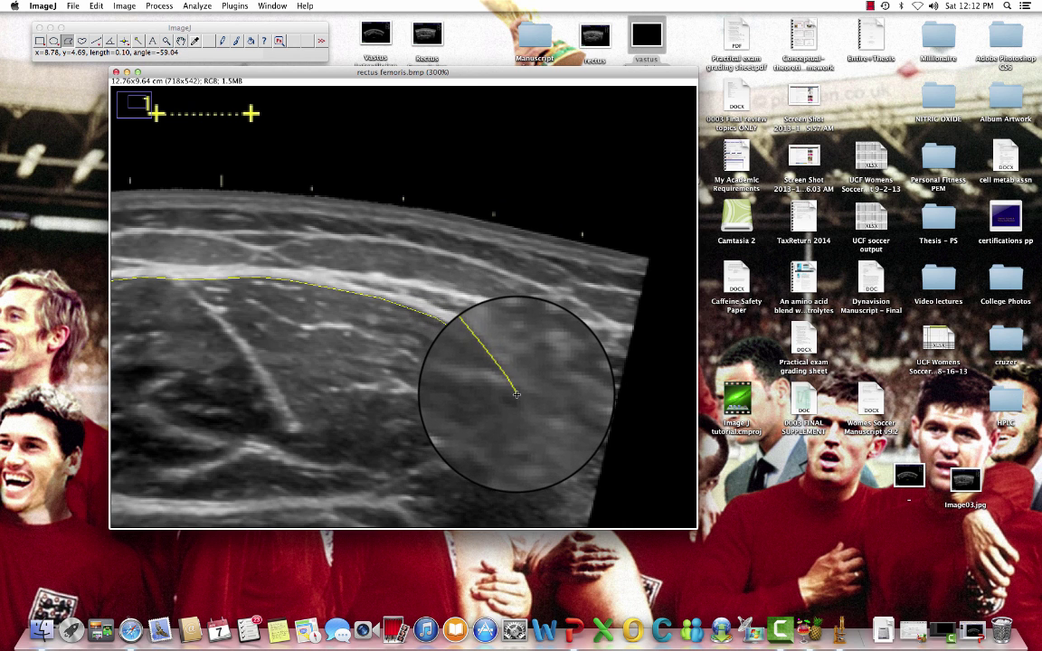
click(516, 394)
click(521, 409)
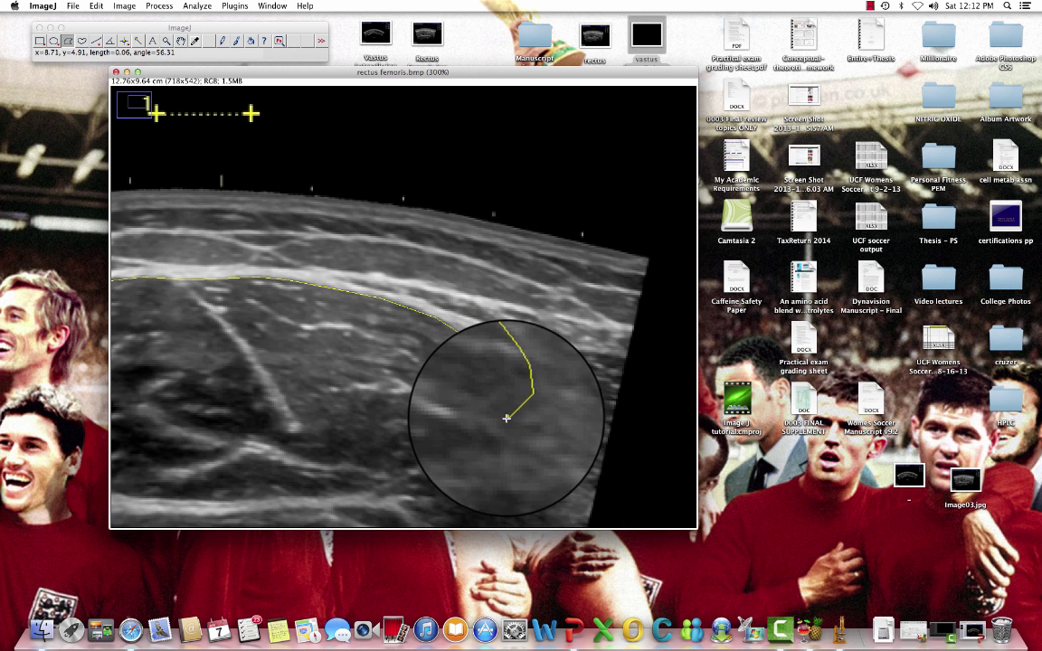
- Trace the muscle's lower border leftward from the right tip, following the upper edge of the bright lower fascia
click(454, 445)
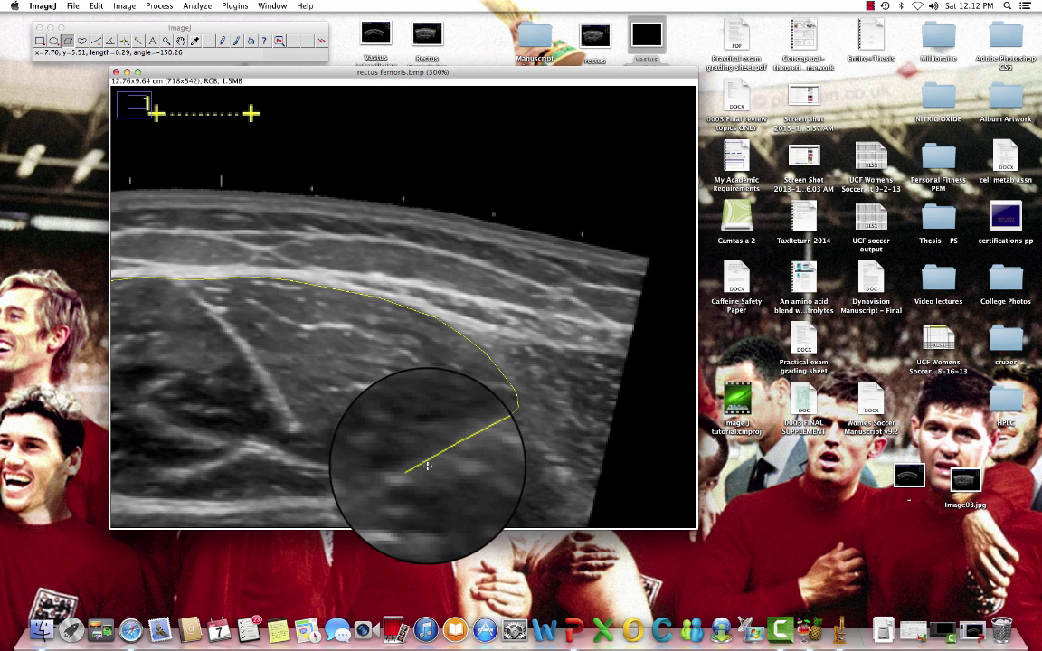
click(404, 471)
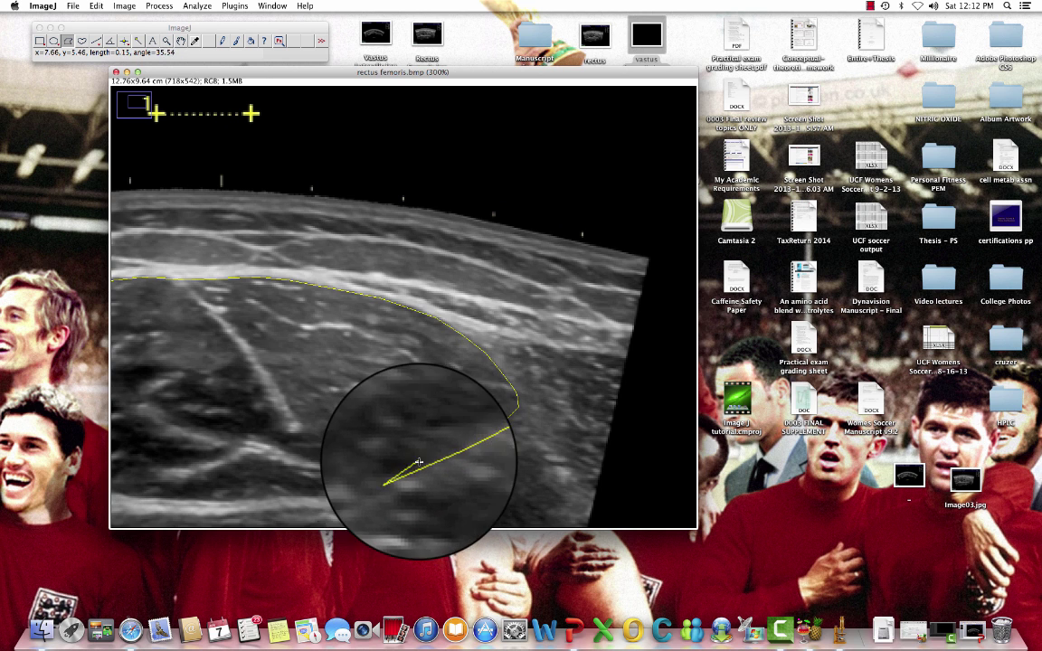
click(371, 489)
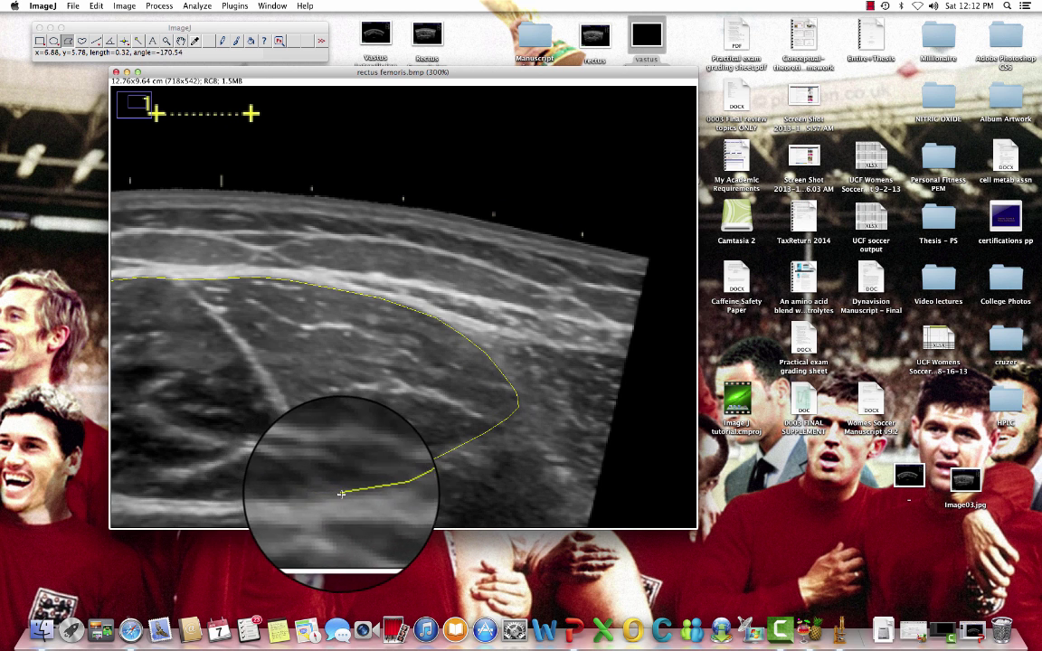
click(355, 494)
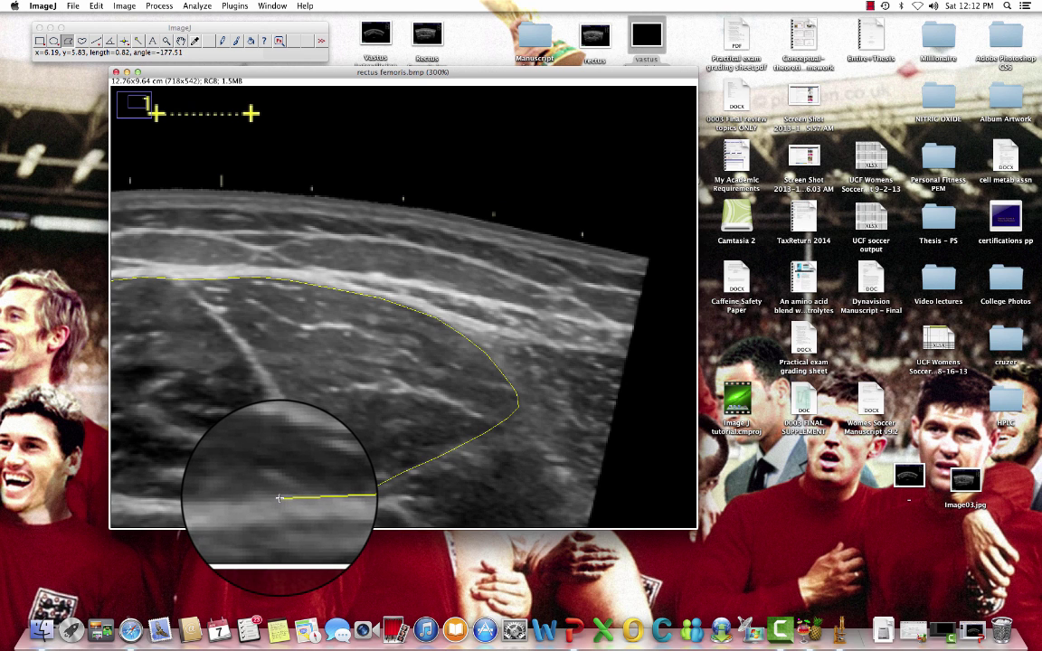
key(minus)
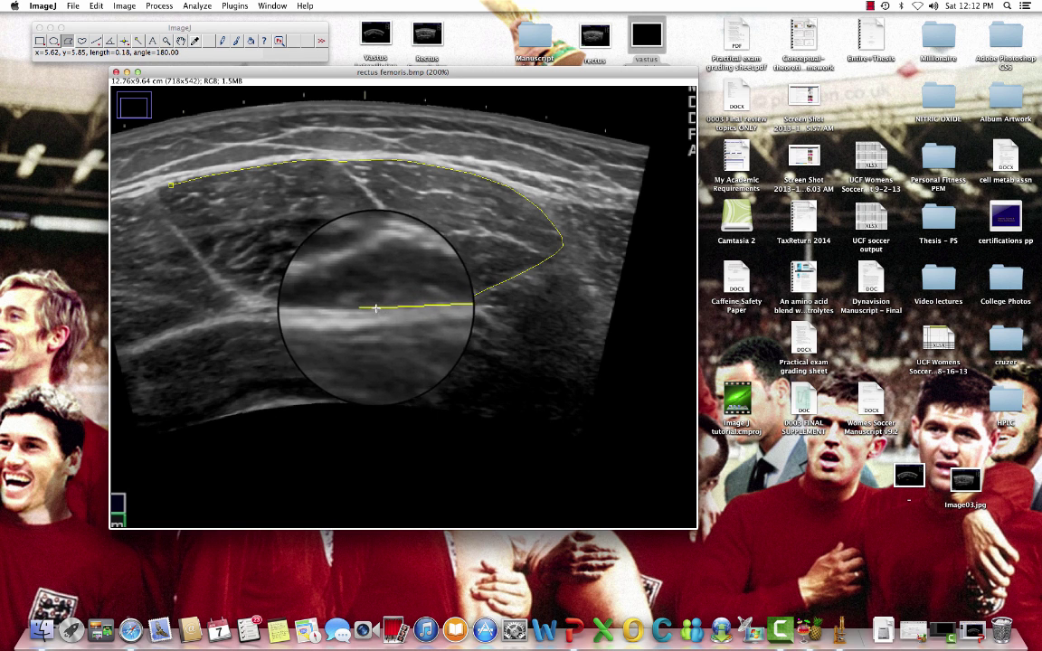
click(297, 305)
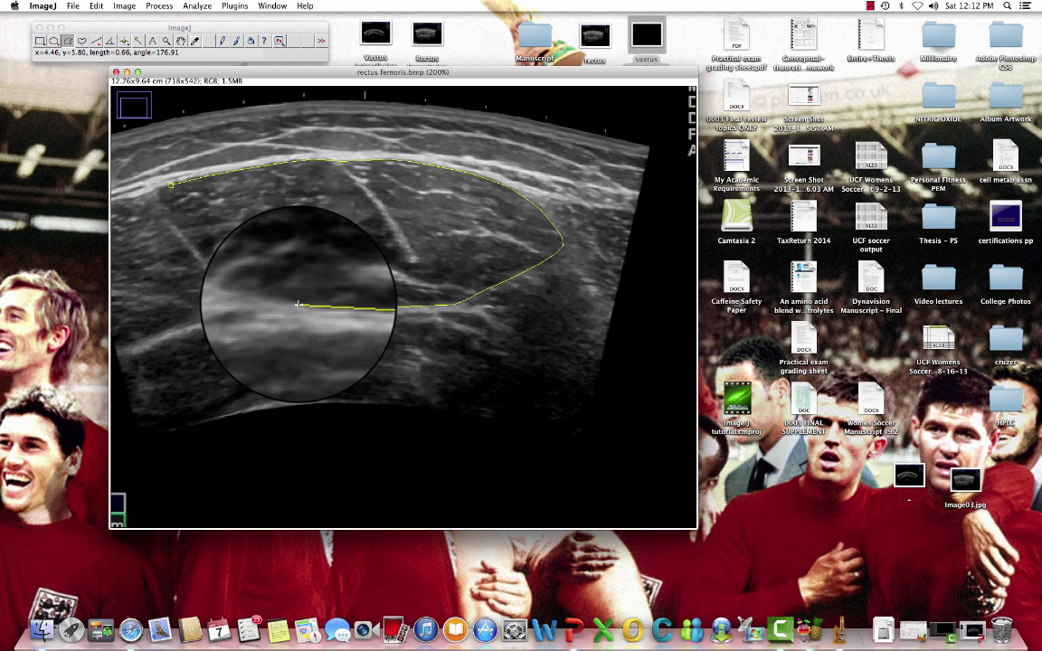
click(264, 299)
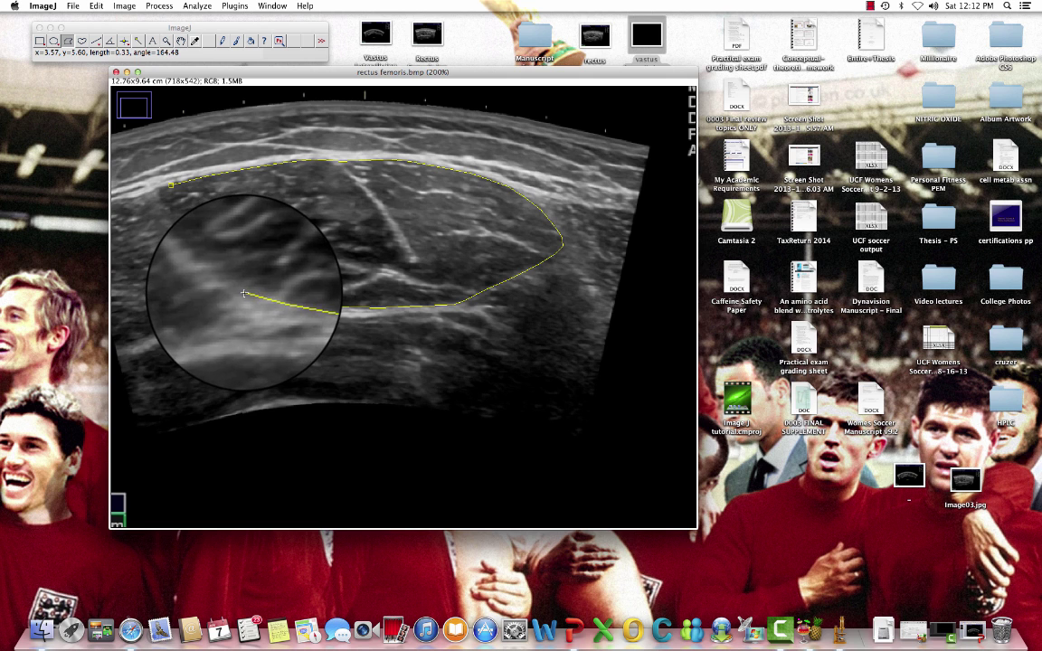
- Trace the muscle's left border up to the upper left corner and close the polygon at its starting point
click(219, 273)
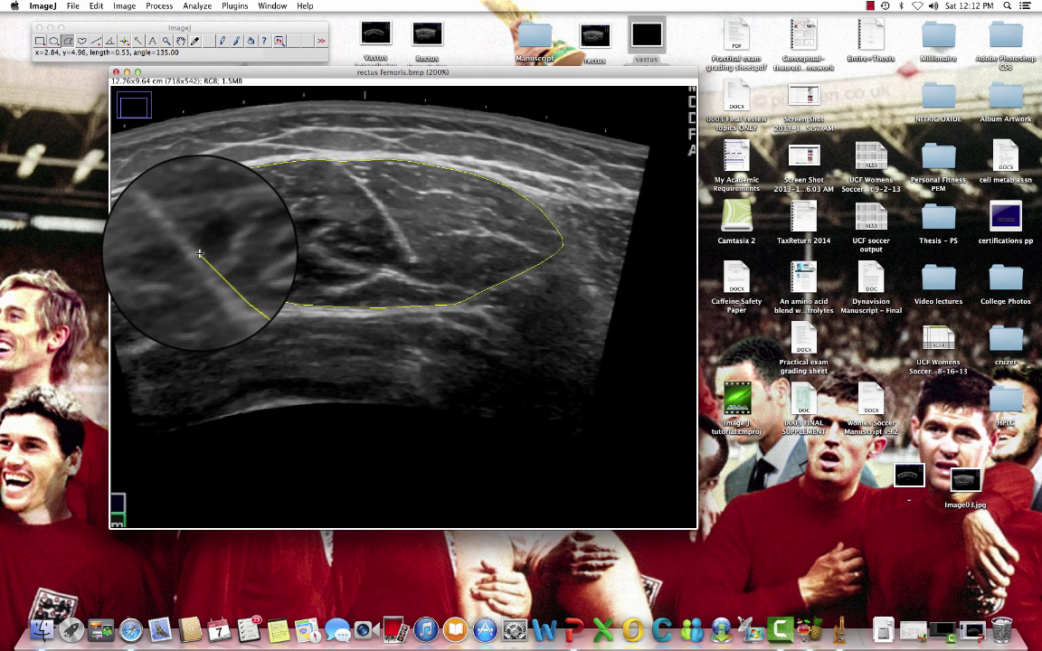
click(181, 227)
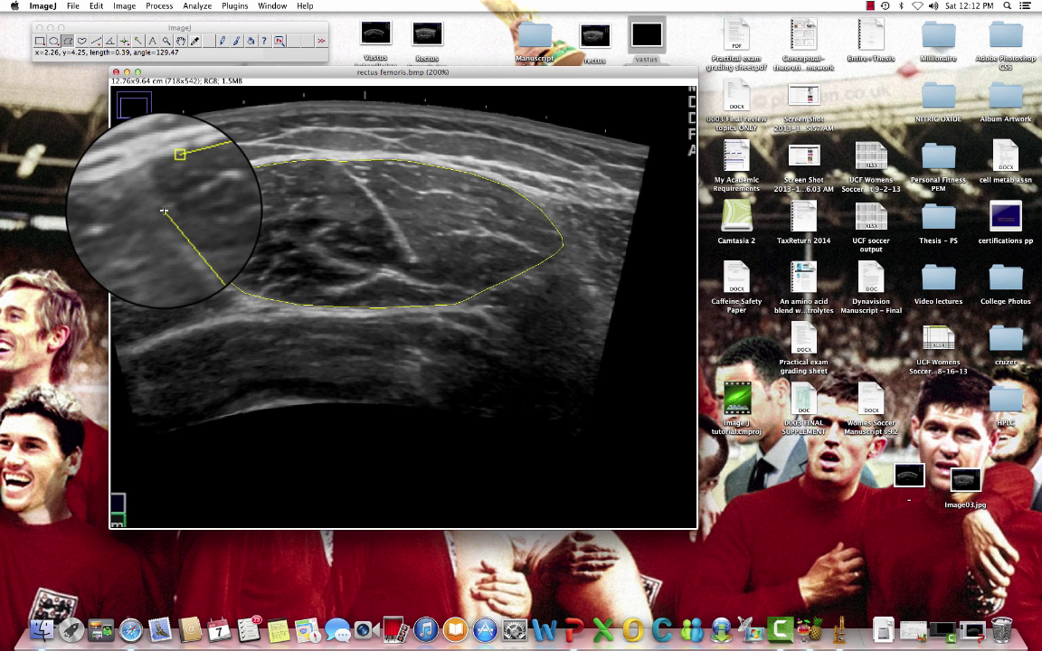
click(156, 195)
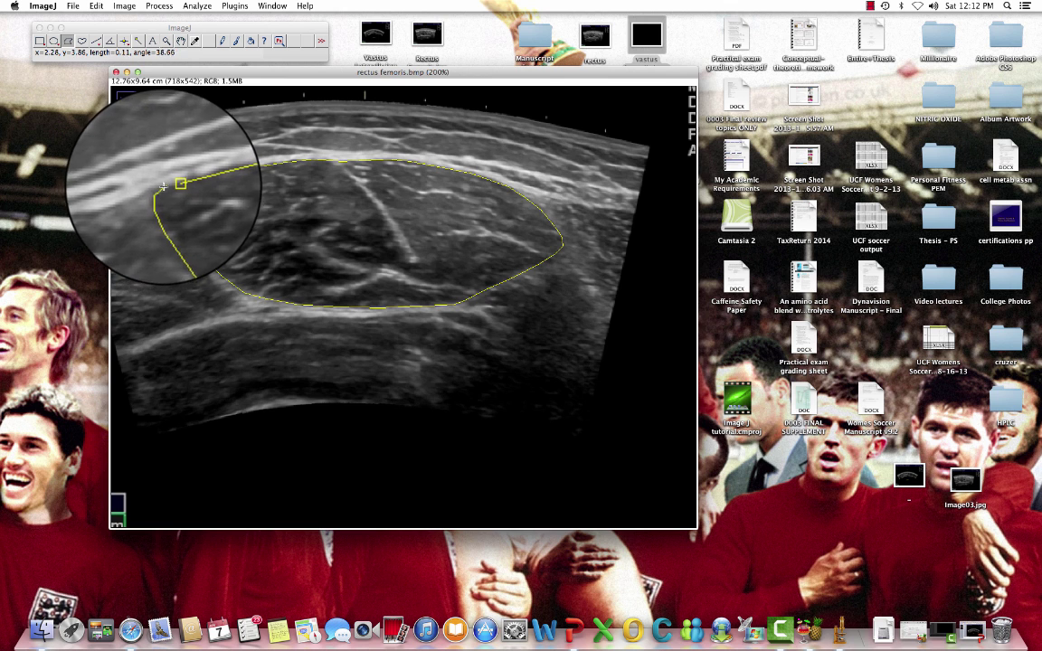
double_click(159, 192)
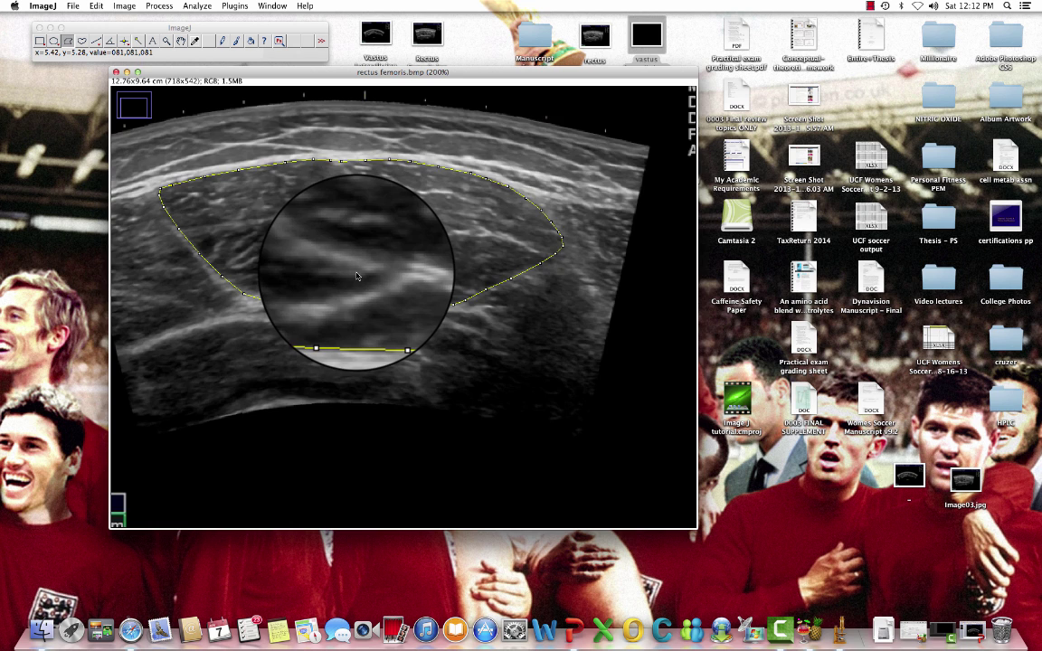
- Measure the outlined rectus femoris and arrange the image and Results windows side by side
key(minus)
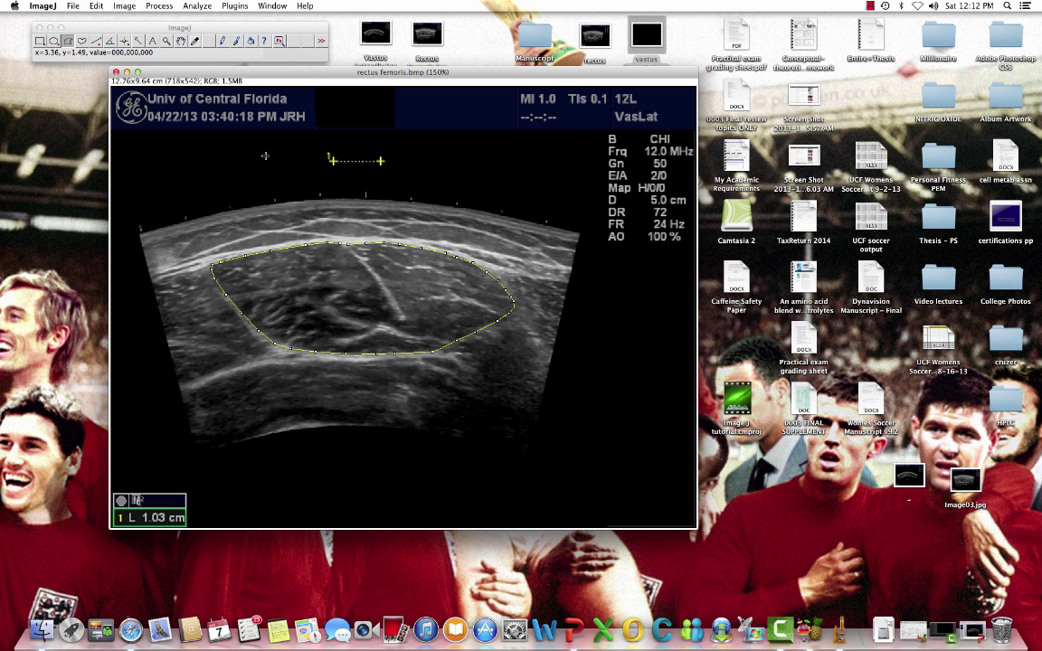
drag(284, 72, 222, 97)
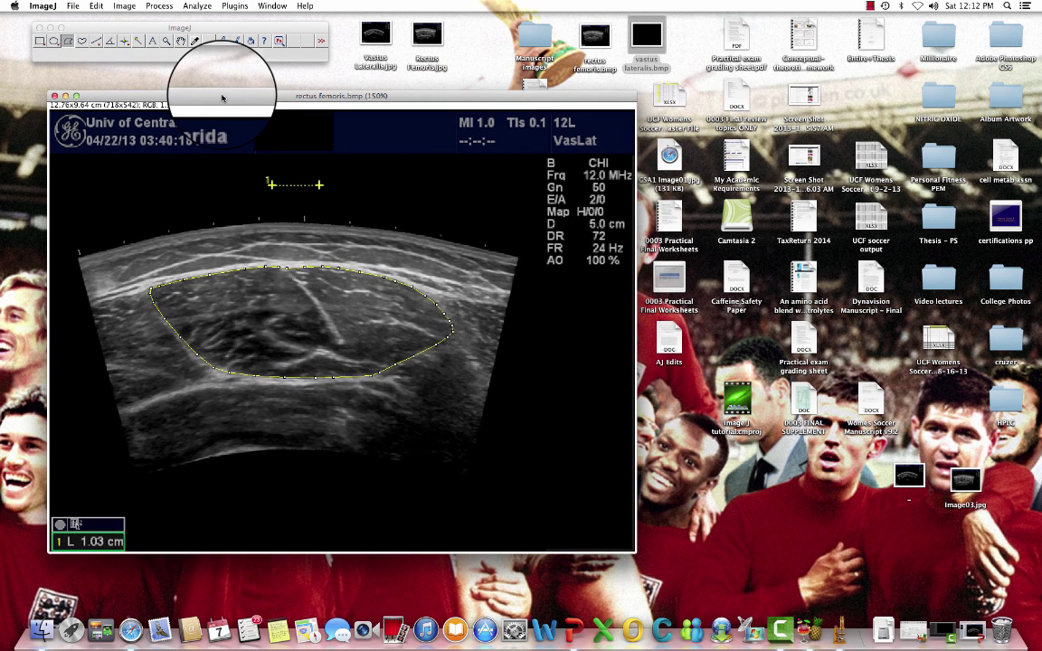
click(197, 6)
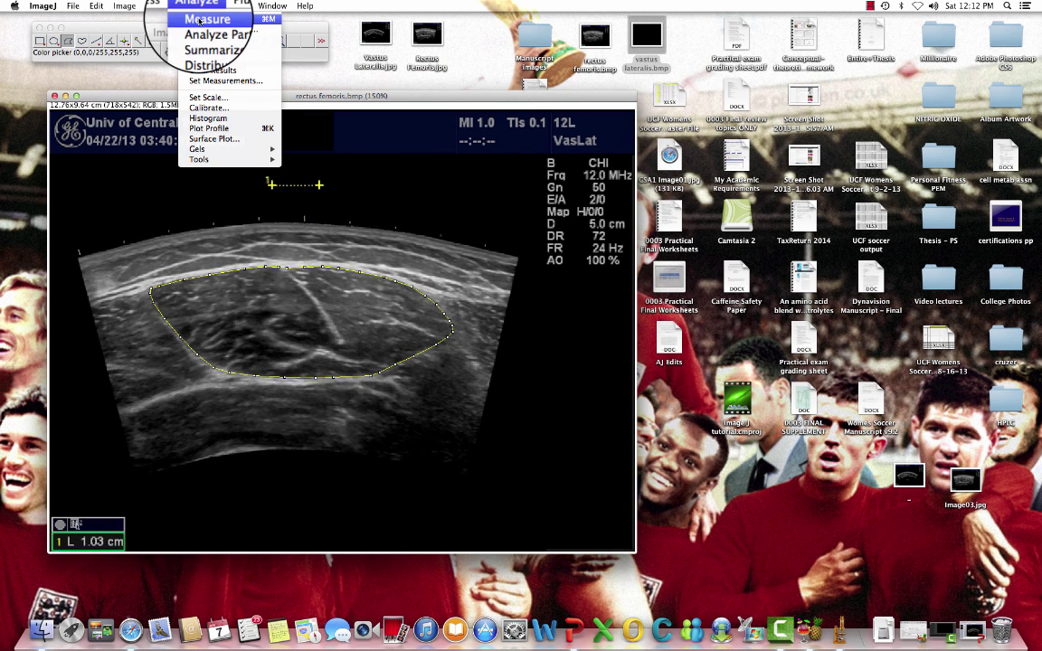
click(201, 19)
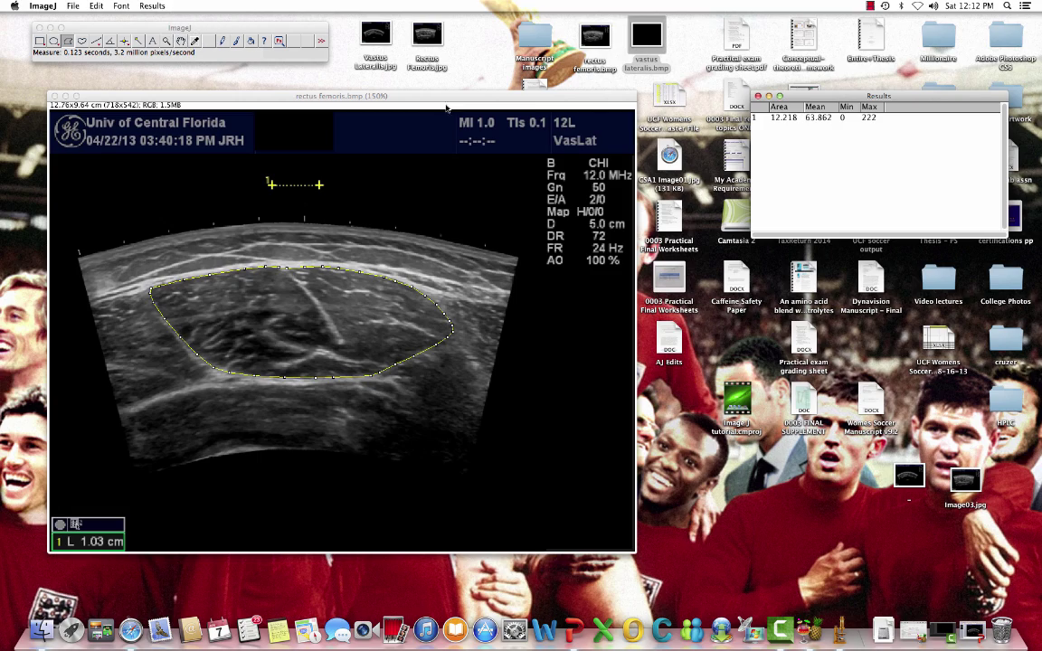
drag(802, 98, 708, 124)
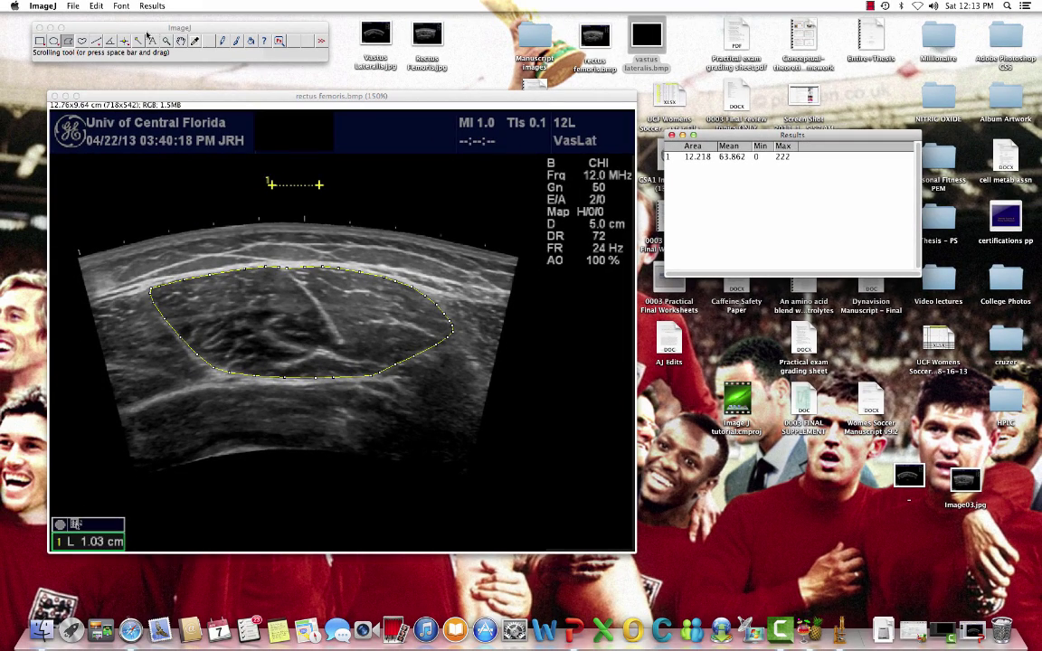
- Generate a histogram of the outlined muscle and place its window below the Results window
click(179, 33)
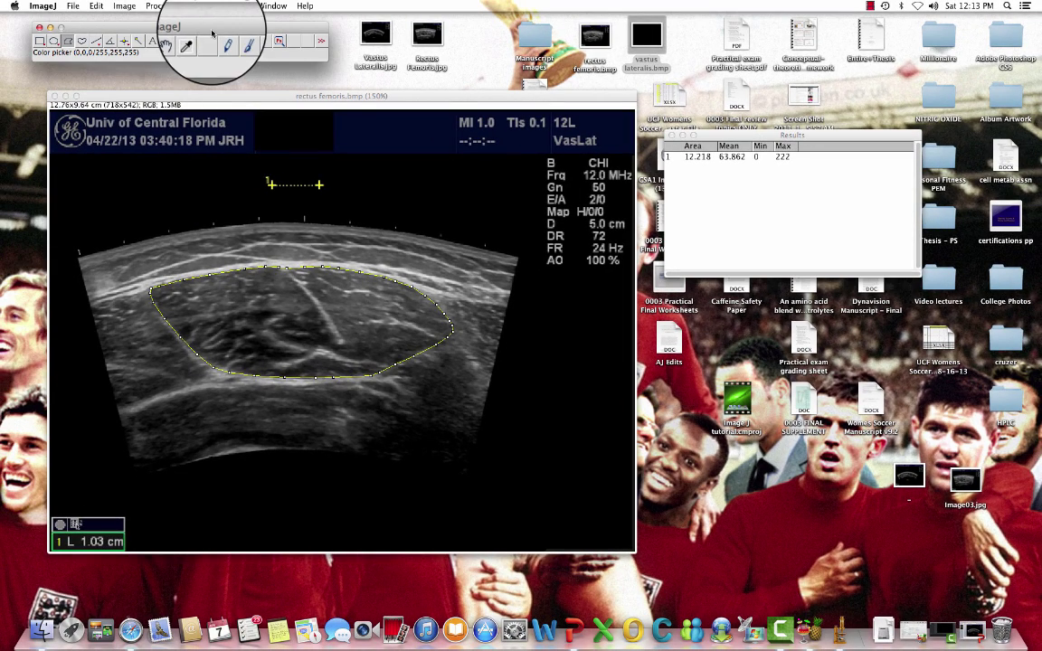
click(201, 11)
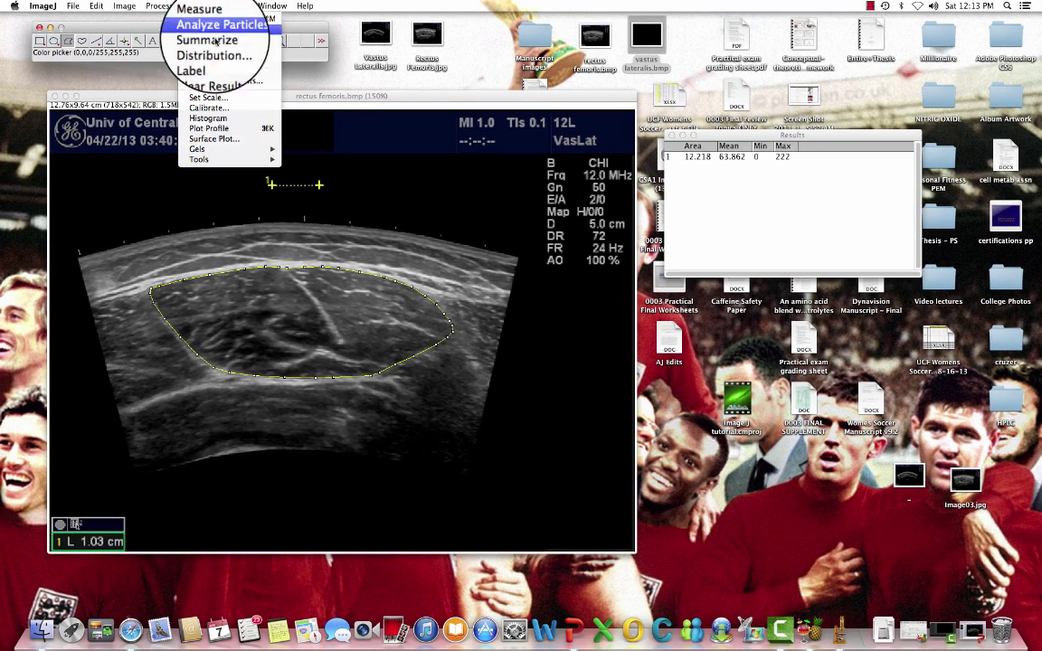
click(209, 117)
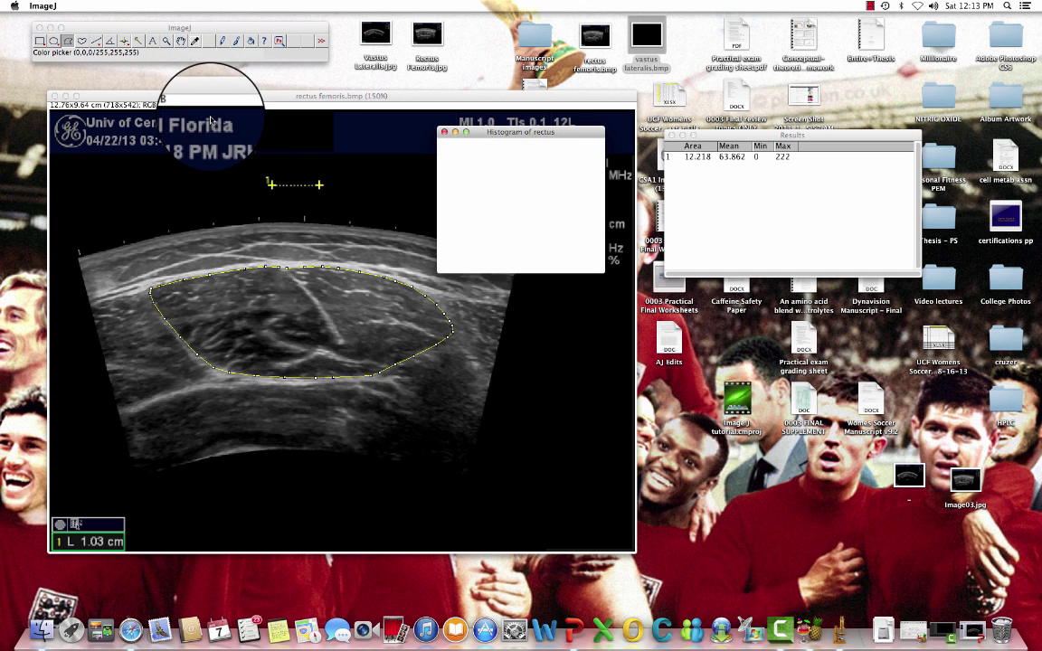
drag(497, 137, 702, 297)
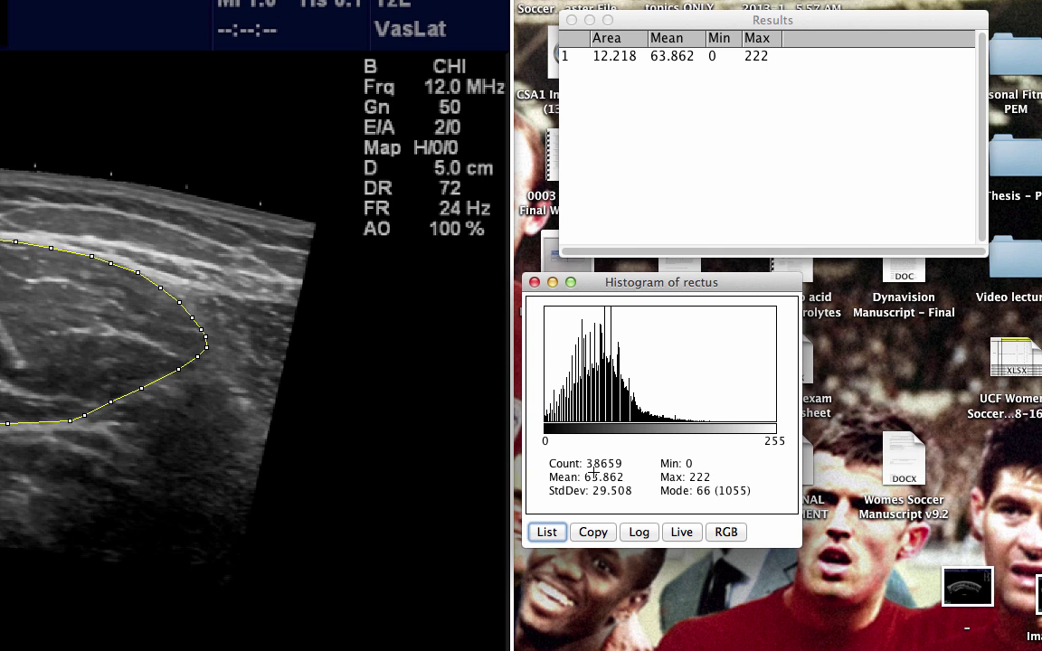
drag(689, 286, 797, 281)
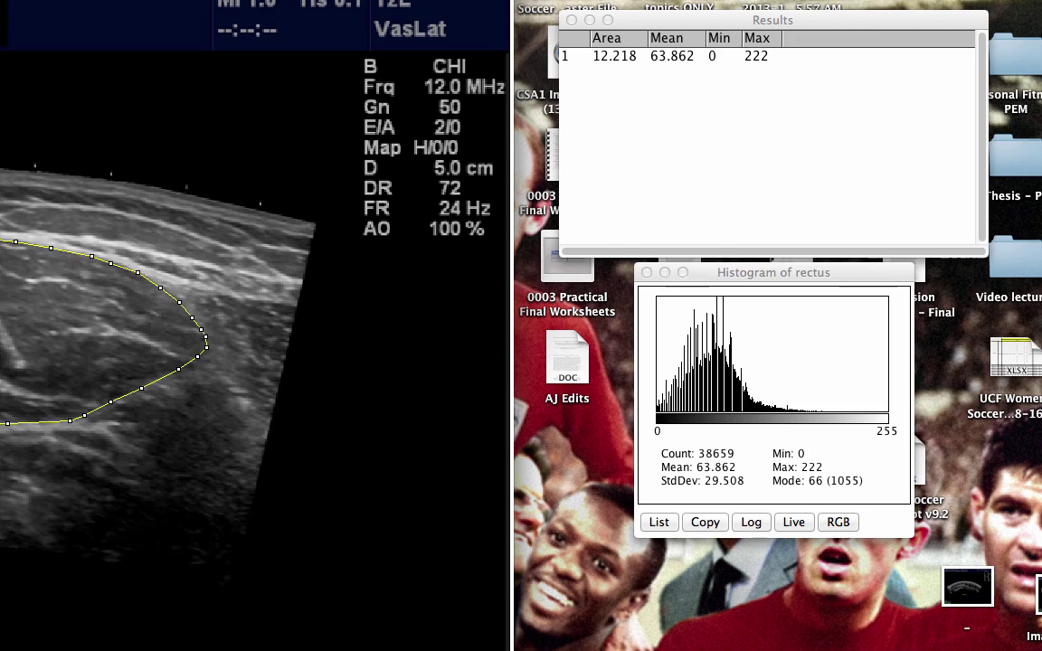
- Remove the current selection and outline the rectus femoris again with a closed polygon along its fascia borders
key(super+shift+a)
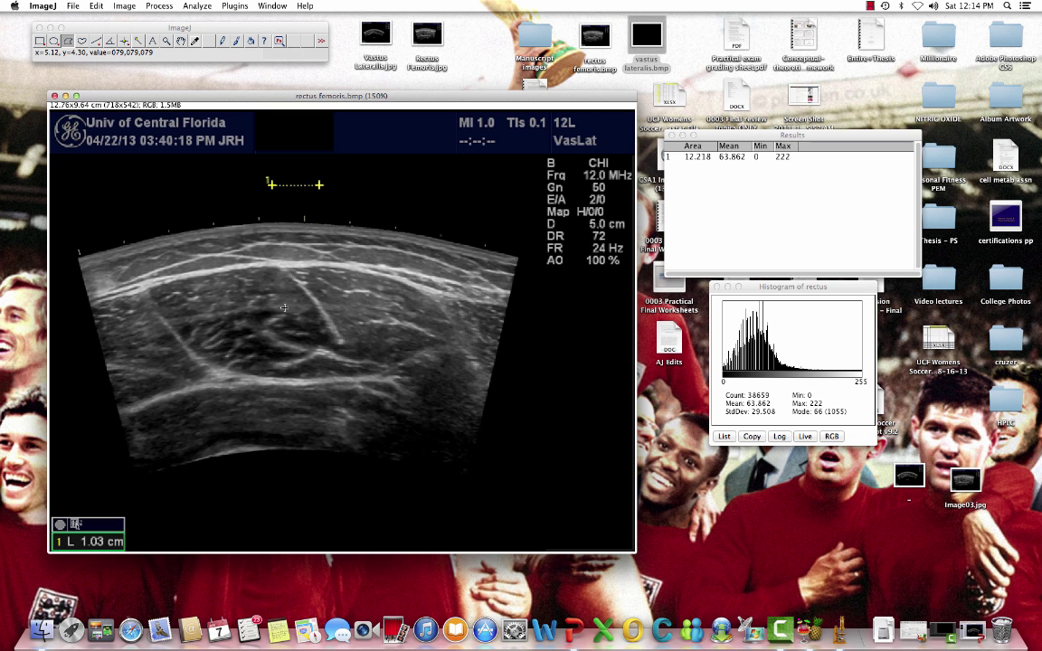
key(plus)
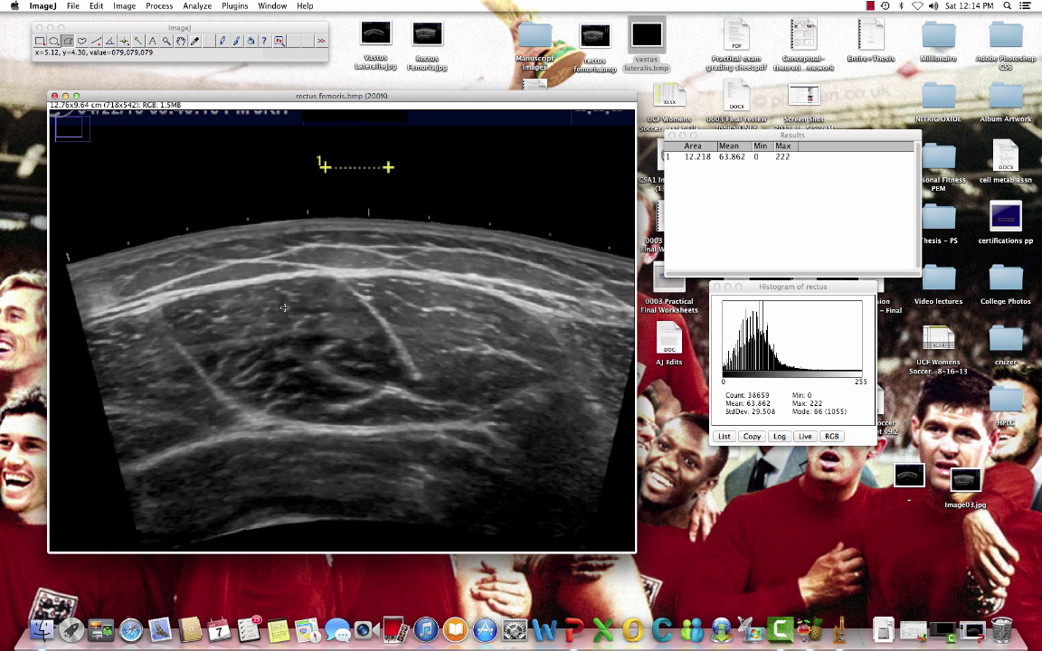
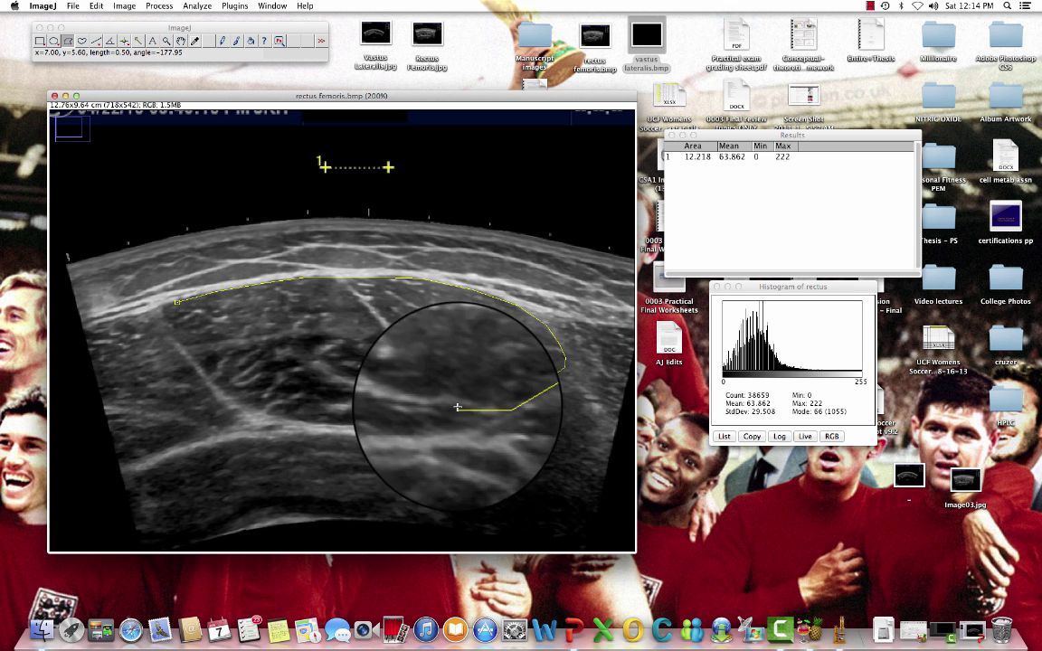
click(470, 416)
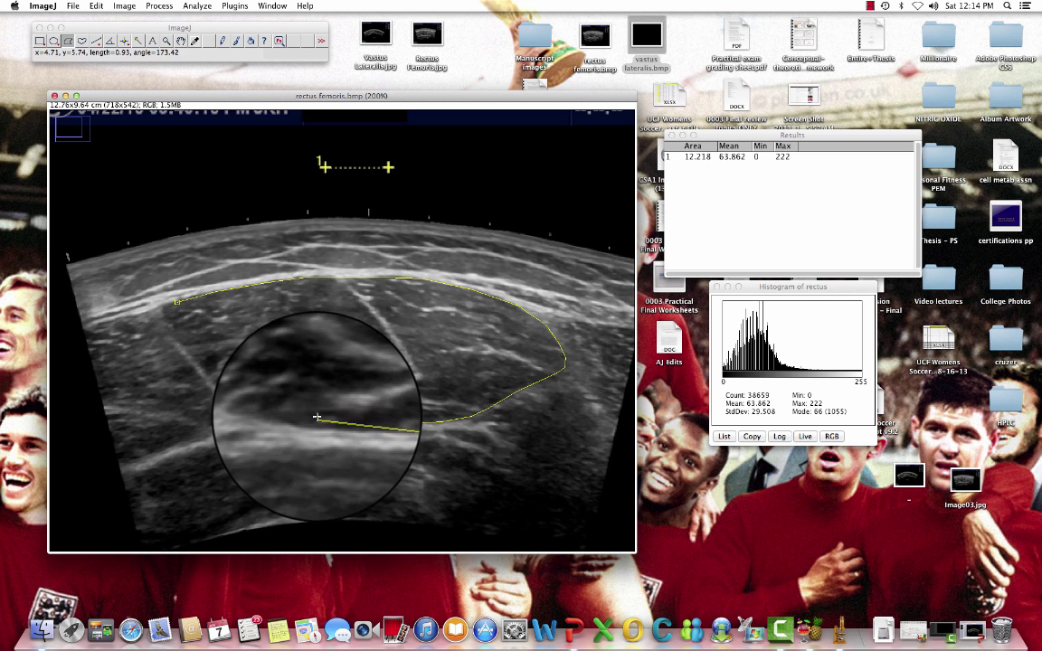
click(268, 421)
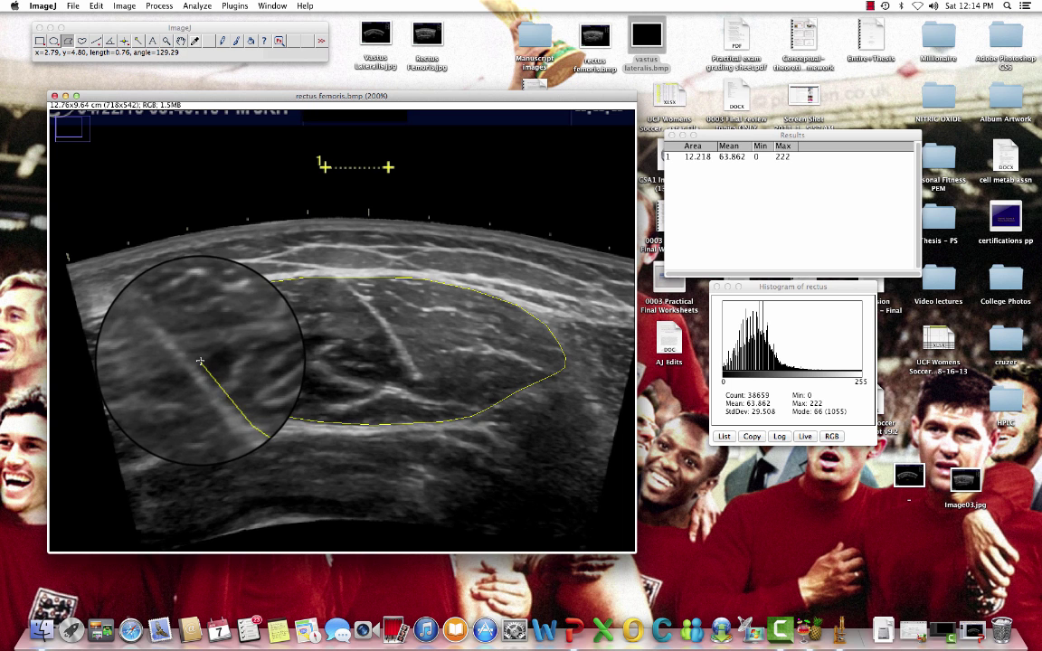
click(170, 327)
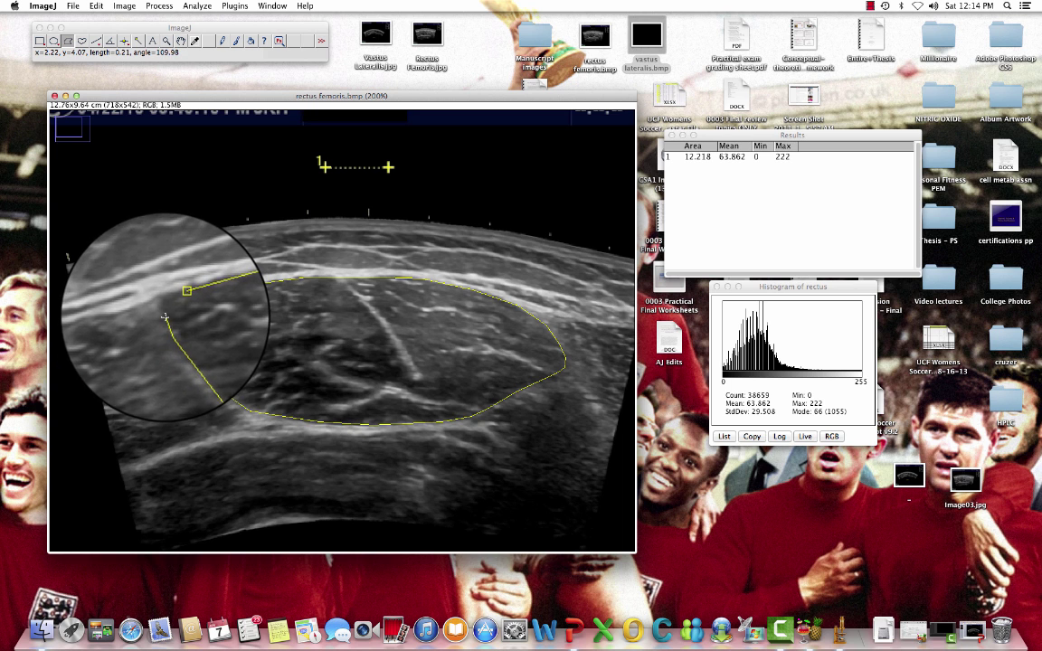
click(165, 310)
click(169, 307)
click(178, 301)
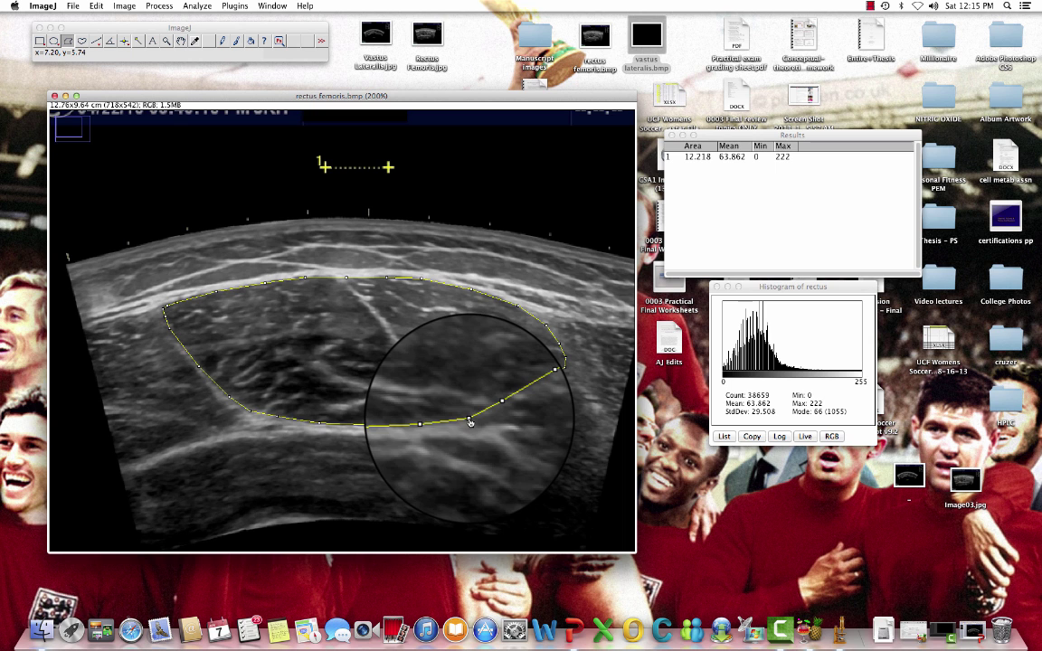
- Measure the second outline and shift one vertex on its lower right edge slightly outward
click(205, 7)
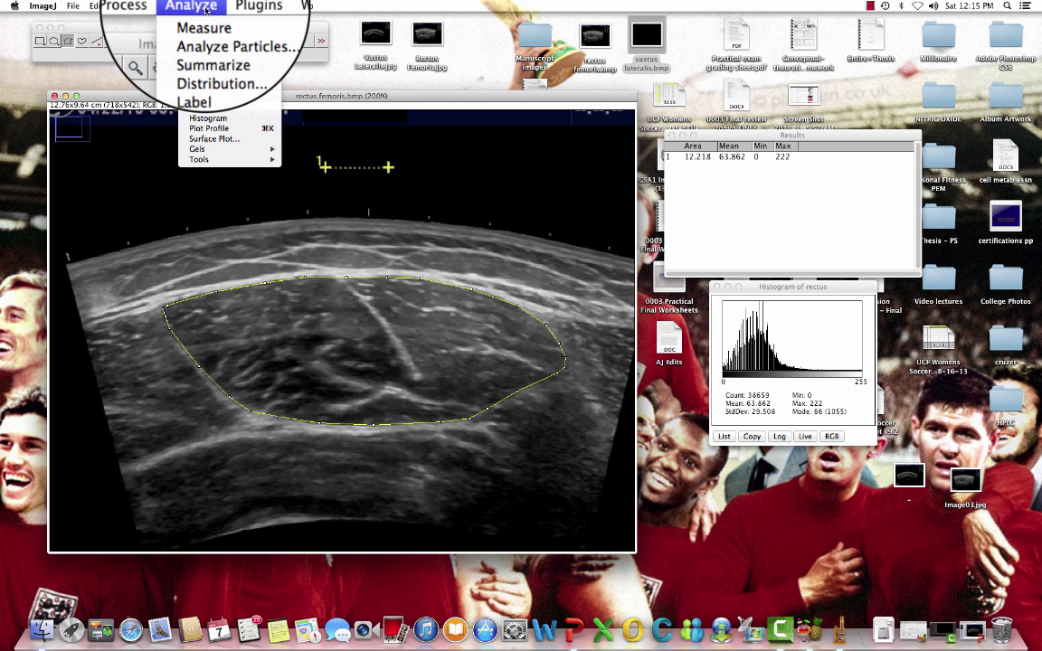
click(207, 20)
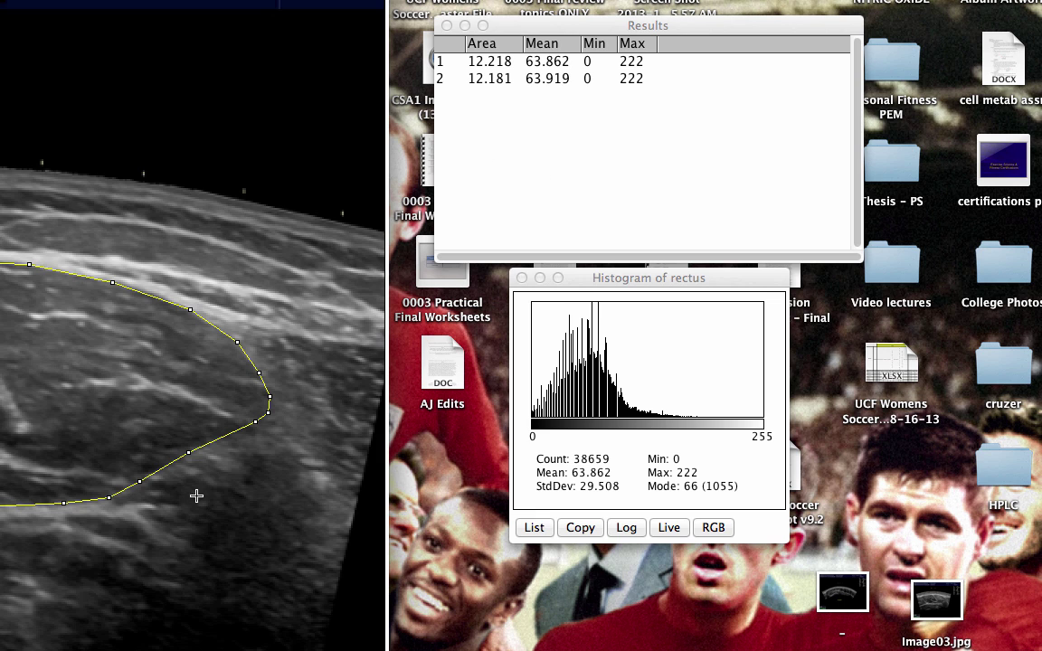
drag(188, 454, 194, 454)
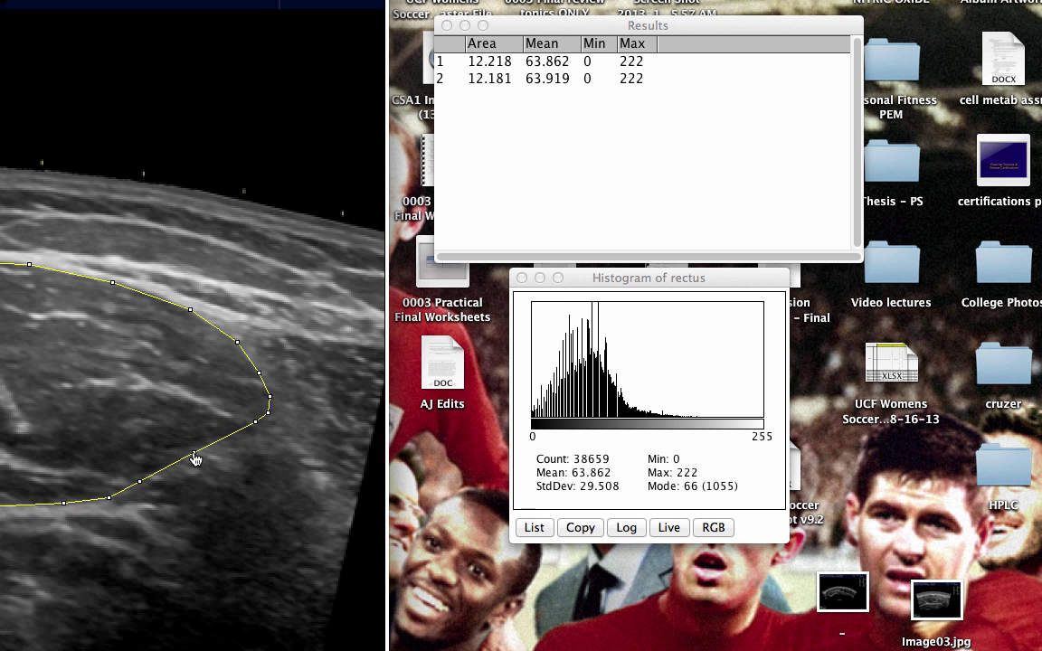
- Fine-tune the rectus femoris outline by shifting vertices on its upper border and lower right edge onto the fascia
drag(253, 424, 247, 428)
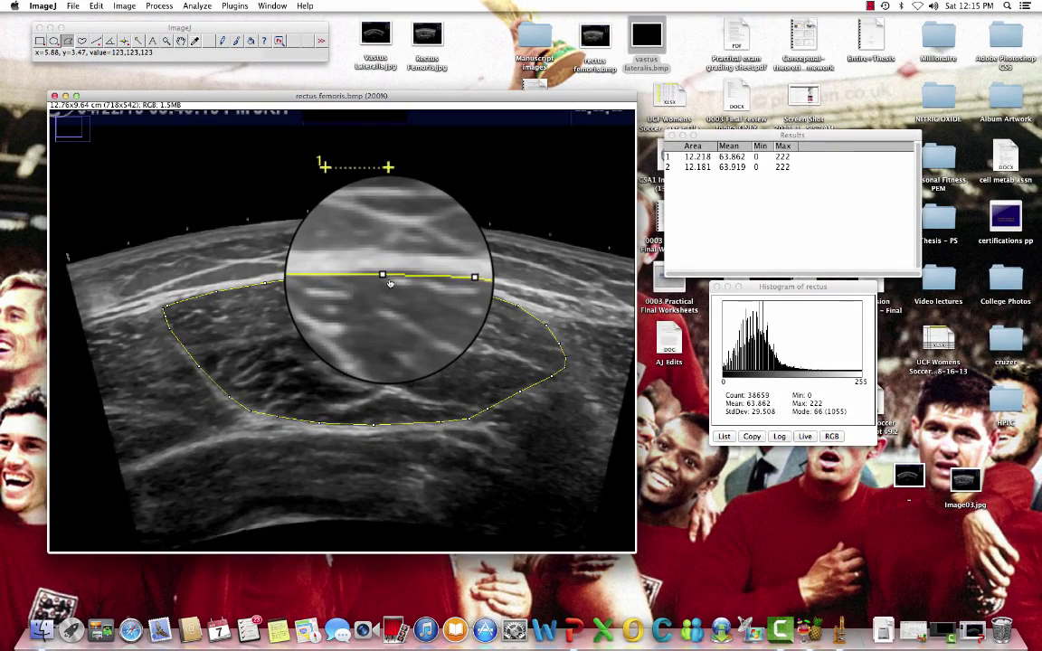
drag(387, 279, 387, 277)
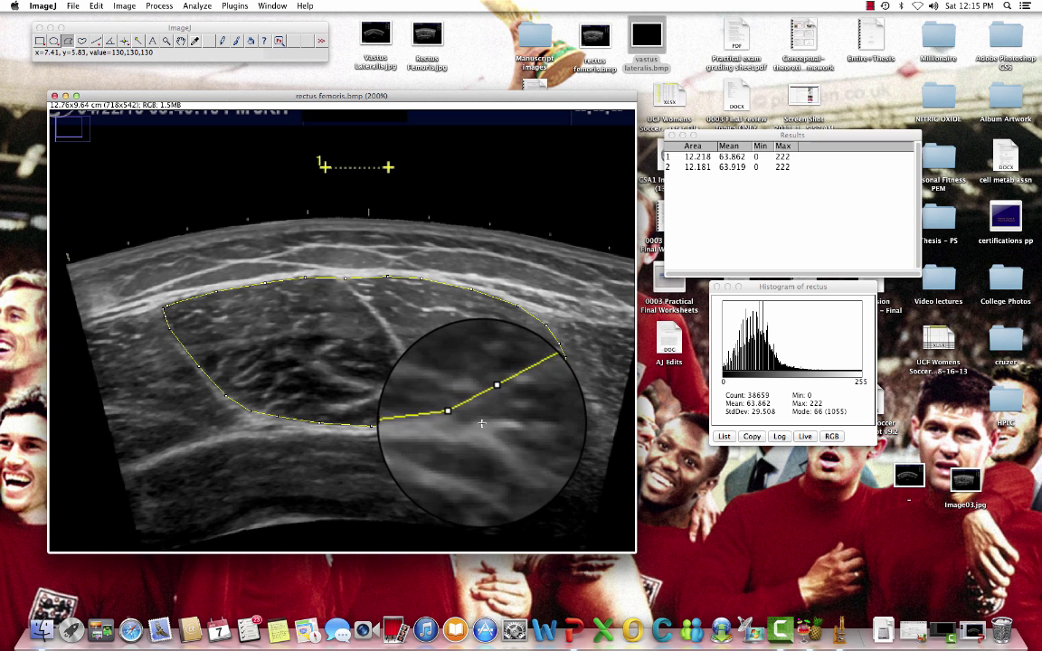
drag(489, 410, 524, 393)
- Measure the adjusted outline and generate its histogram, placing the new histogram window beside the first one
click(197, 5)
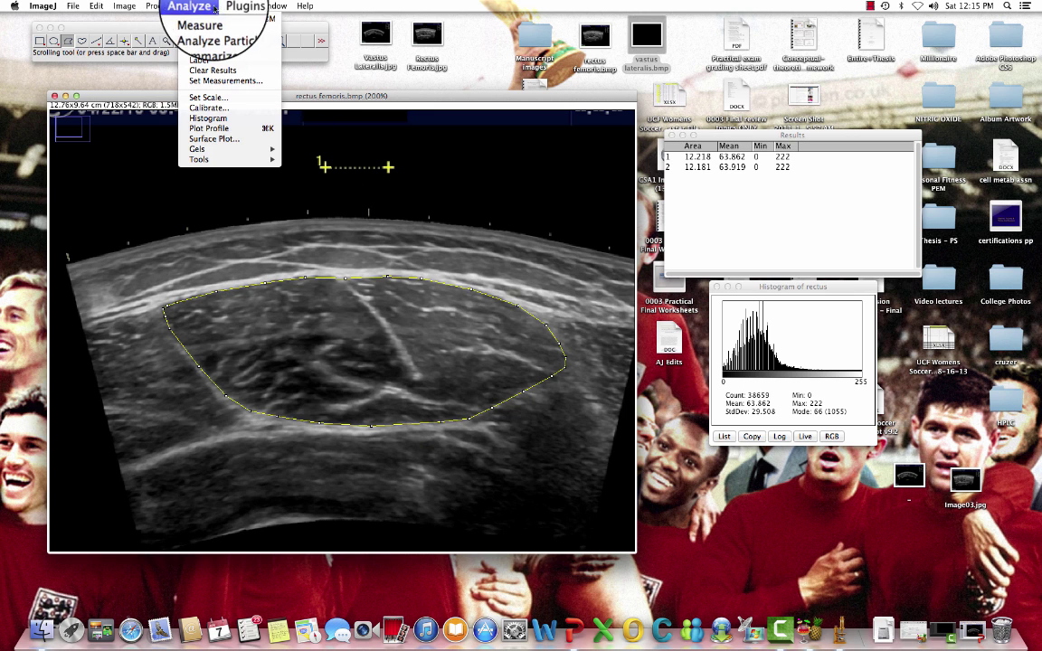
click(218, 20)
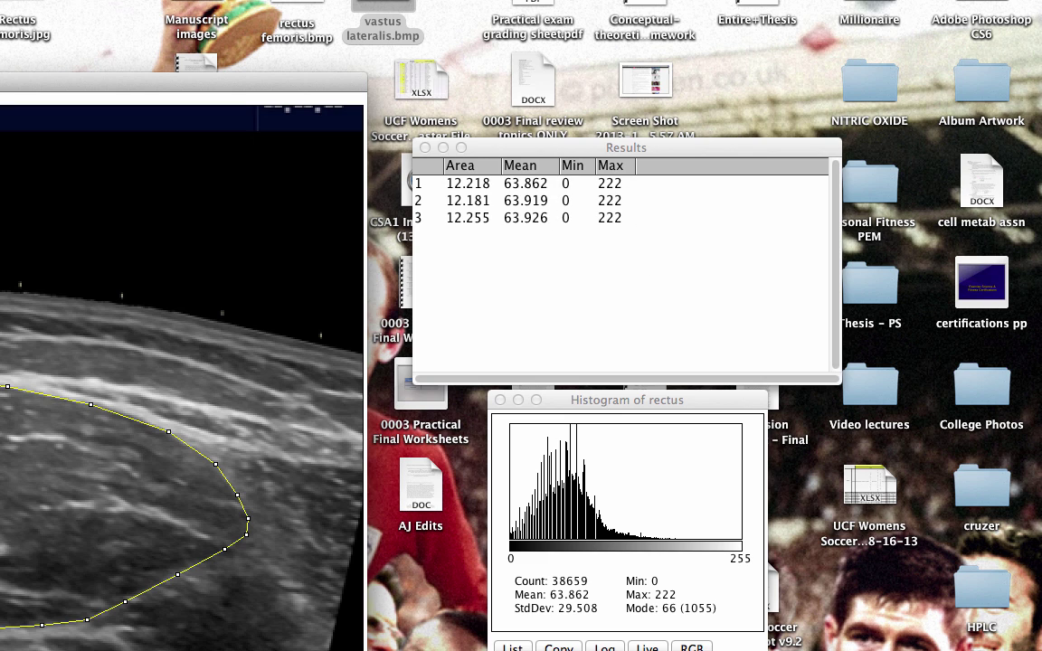
key(ctrl+h)
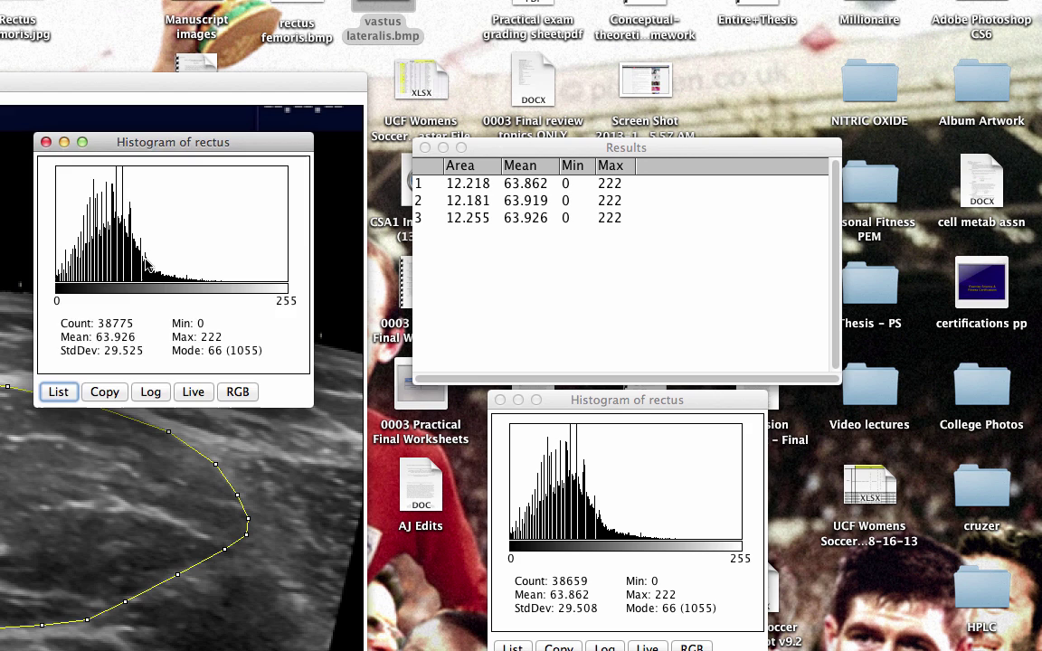
drag(159, 138, 835, 407)
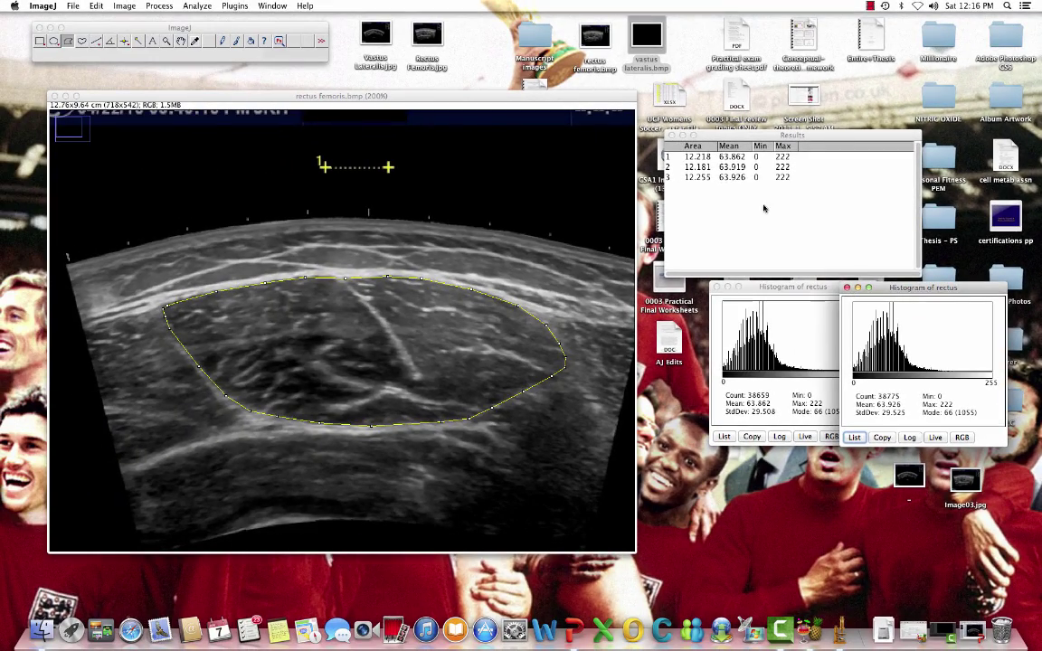
- Remove the polygon selection from the rectus femoris image
click(495, 100)
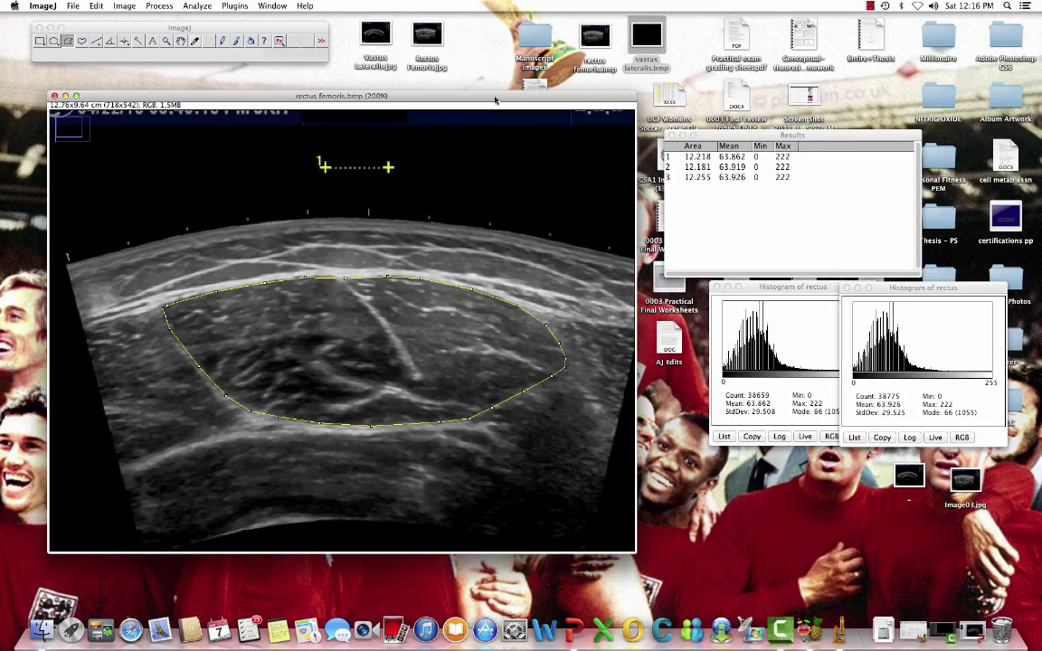
key(minus)
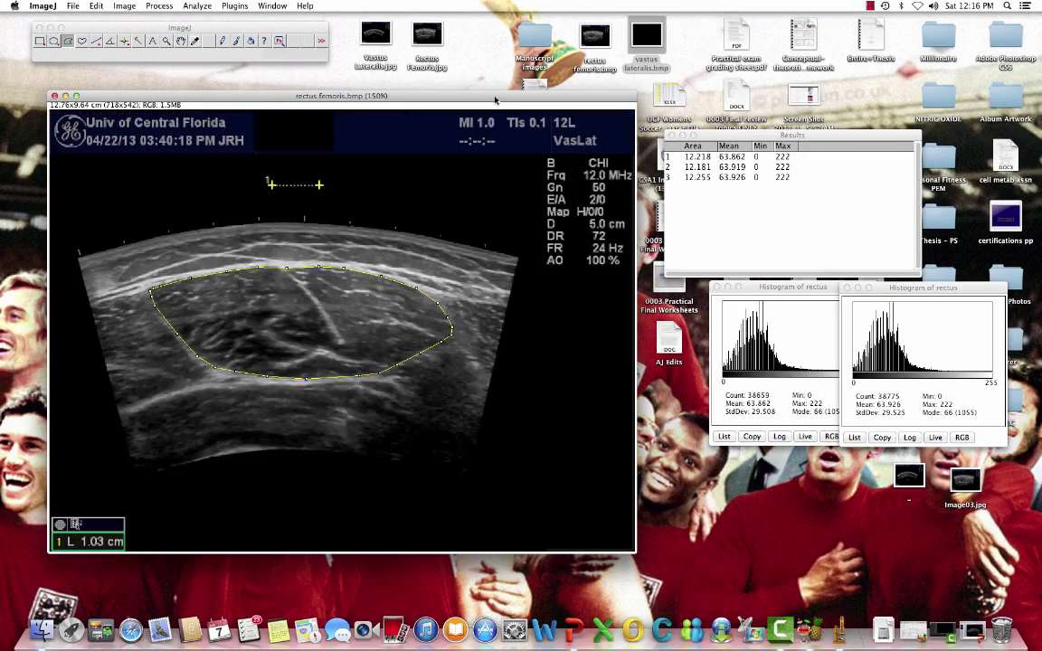
click(245, 270)
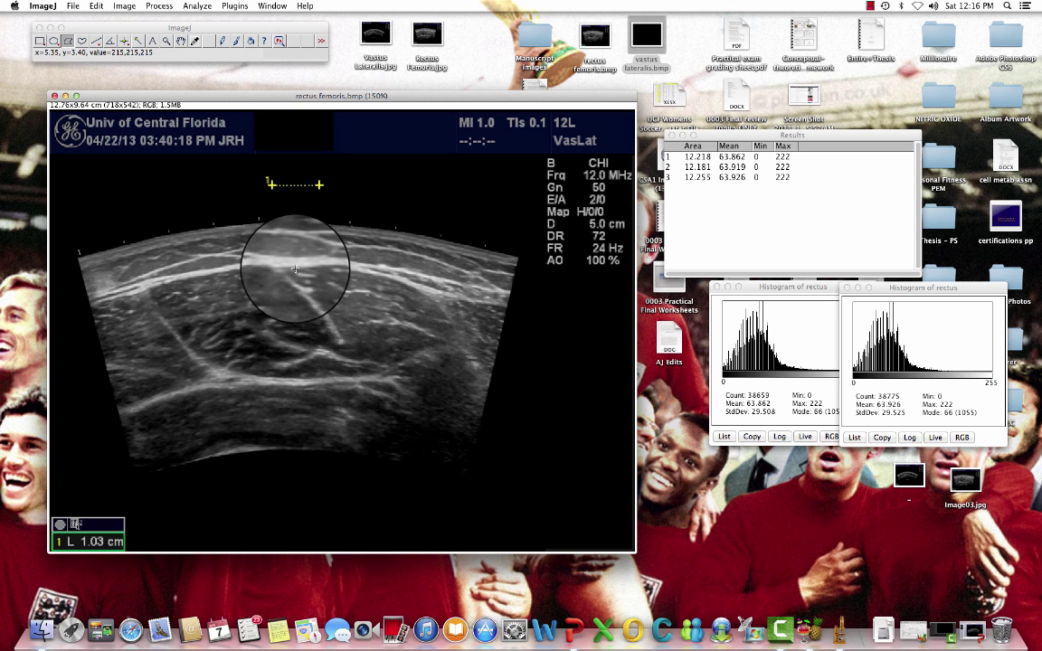
drag(295, 268, 294, 267)
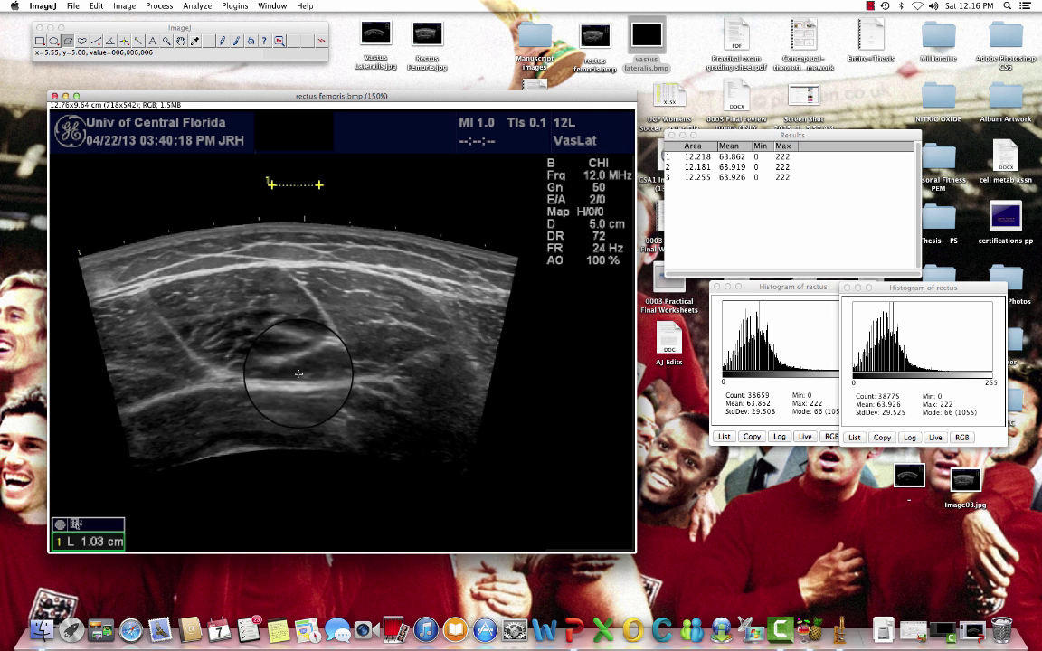
- Draw a vertical straight line about 2.4 cm long from the upper to the lower fascia across the middle of the rectus femoris
click(97, 42)
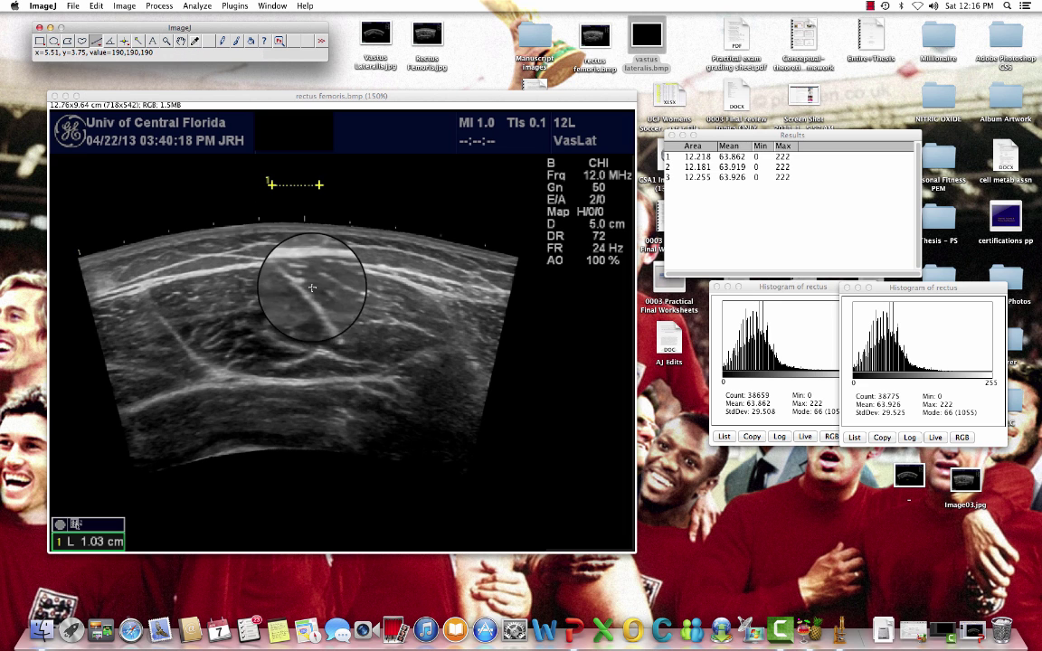
key(plus)
key(plus)
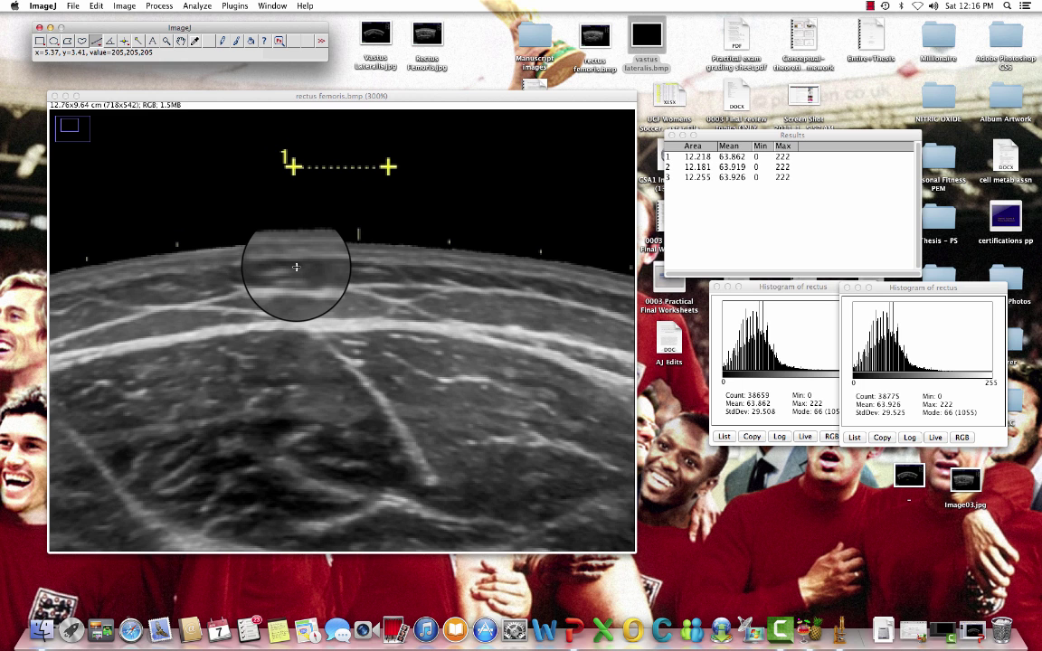
key(minus)
key(minus)
key(minus)
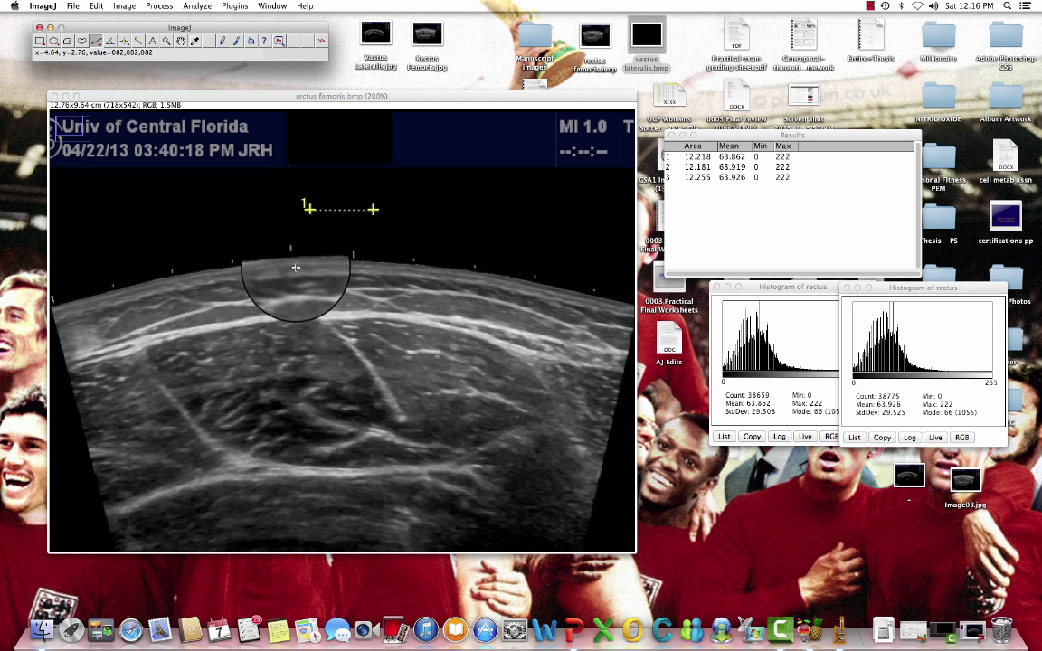
key(plus)
key(plus)
key(plus)
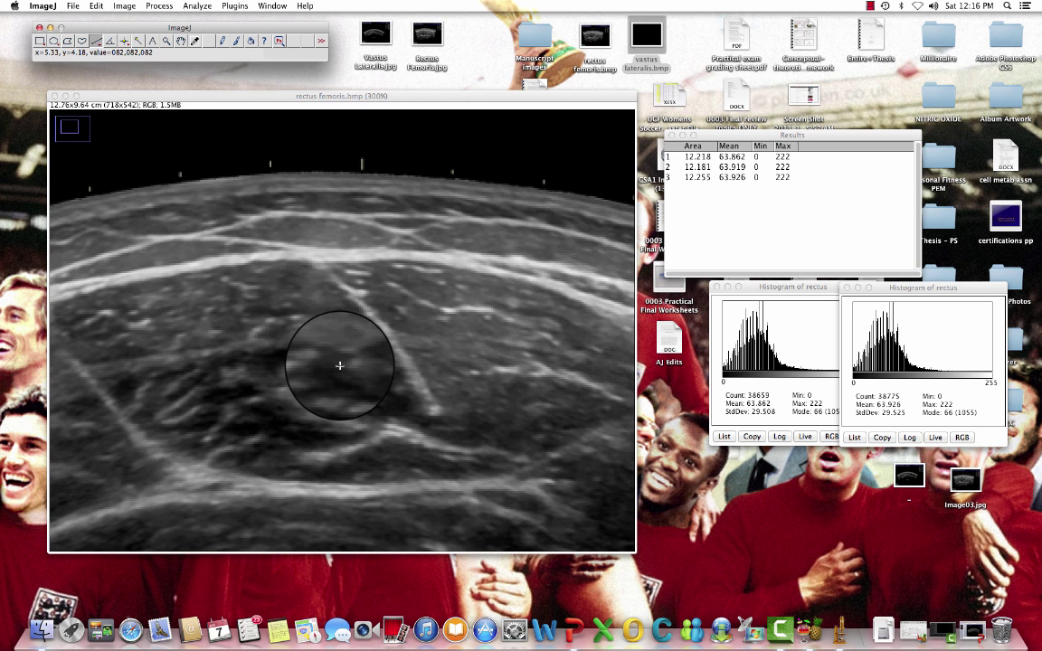
click(327, 263)
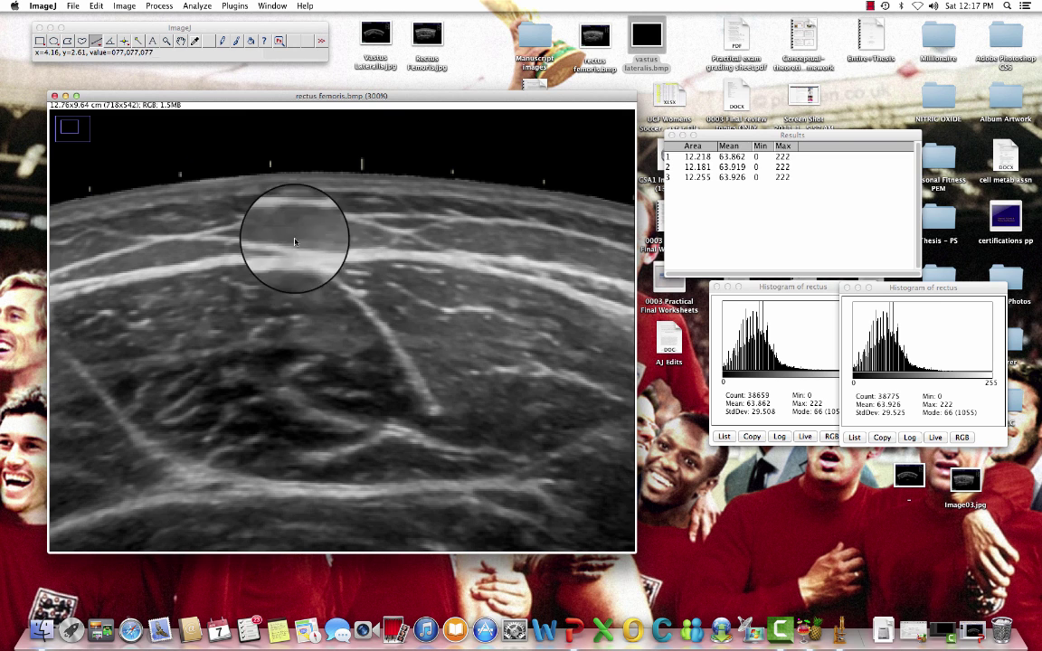
click(96, 41)
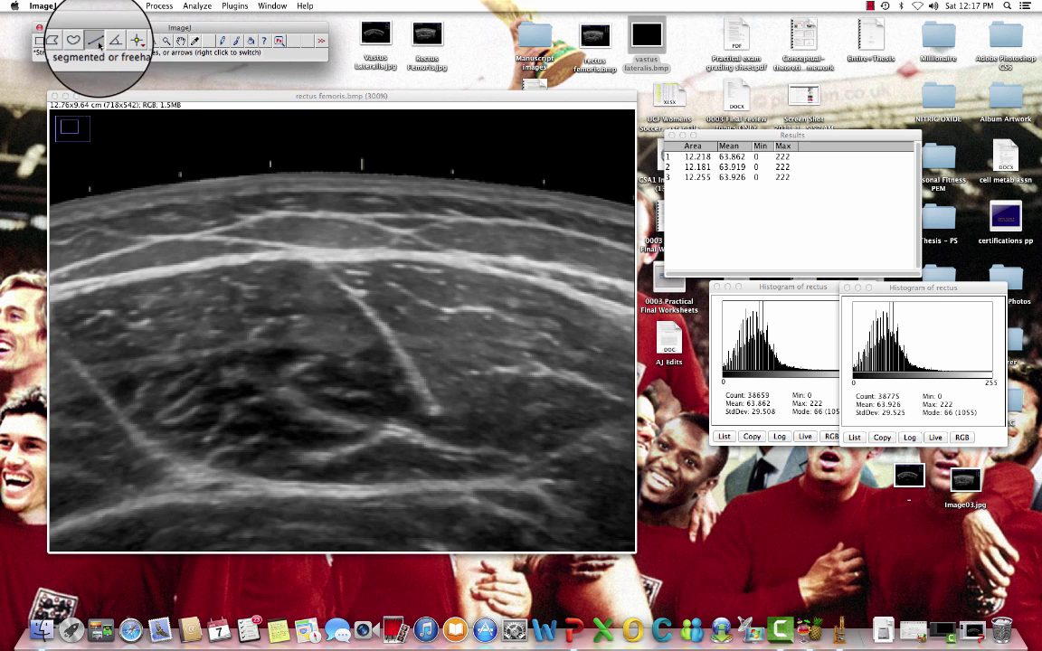
click(338, 277)
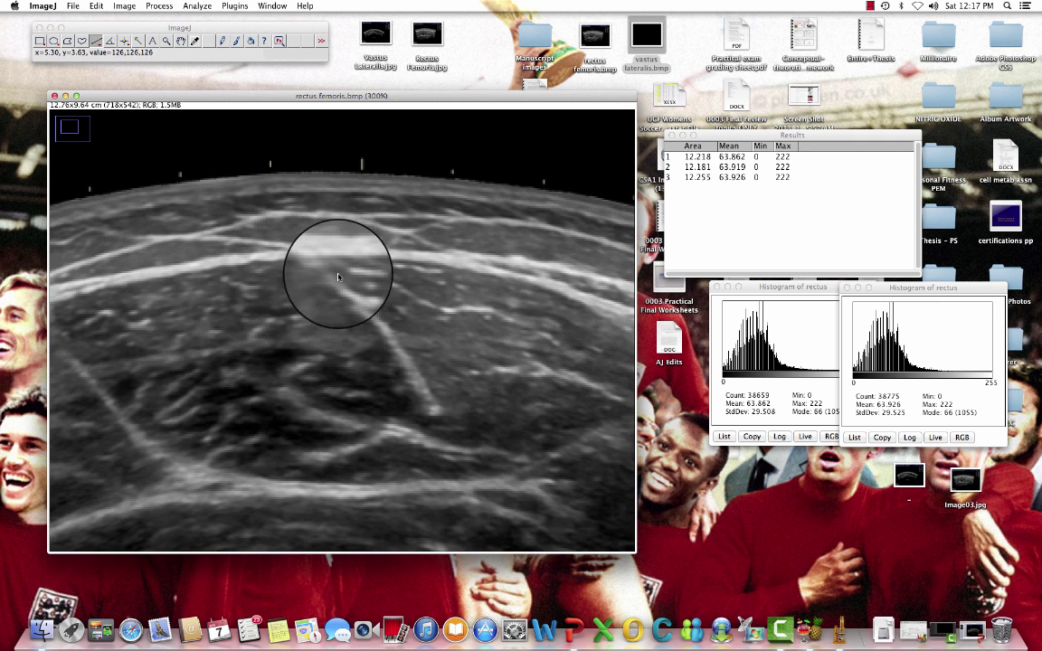
drag(338, 263, 339, 486)
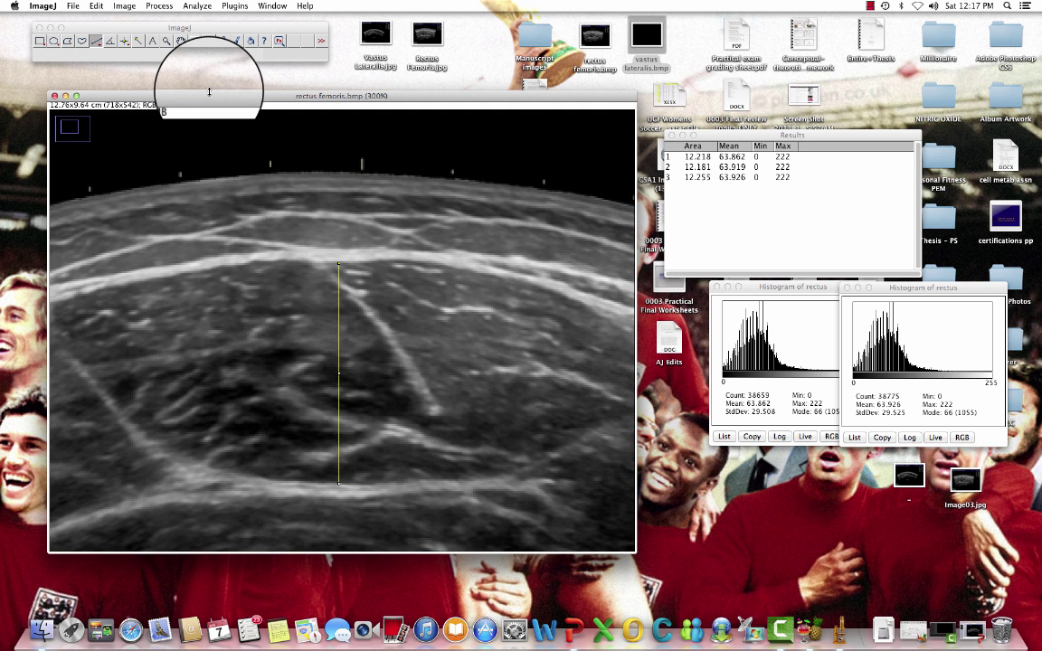
- Measure the length of the thickness line across the rectus femoris
key(minus)
key(minus)
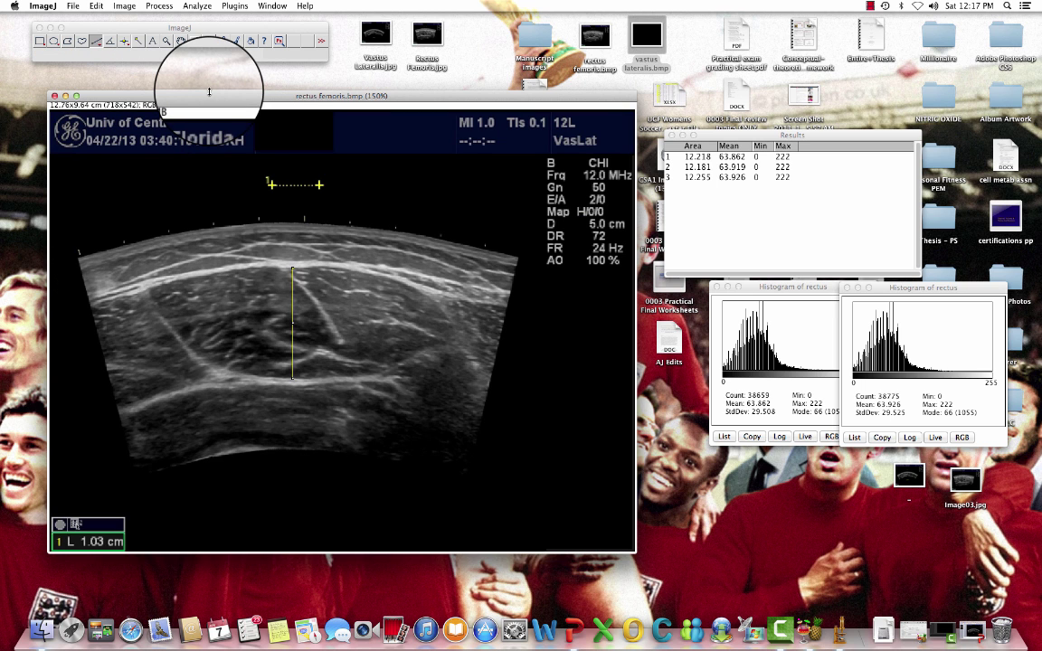
click(197, 6)
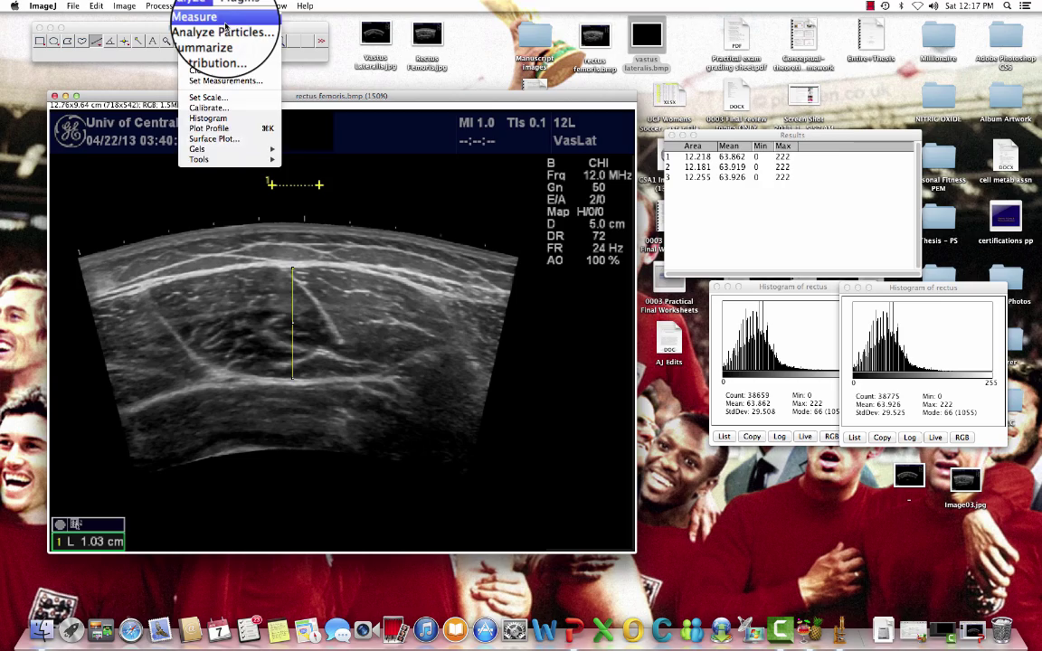
click(222, 17)
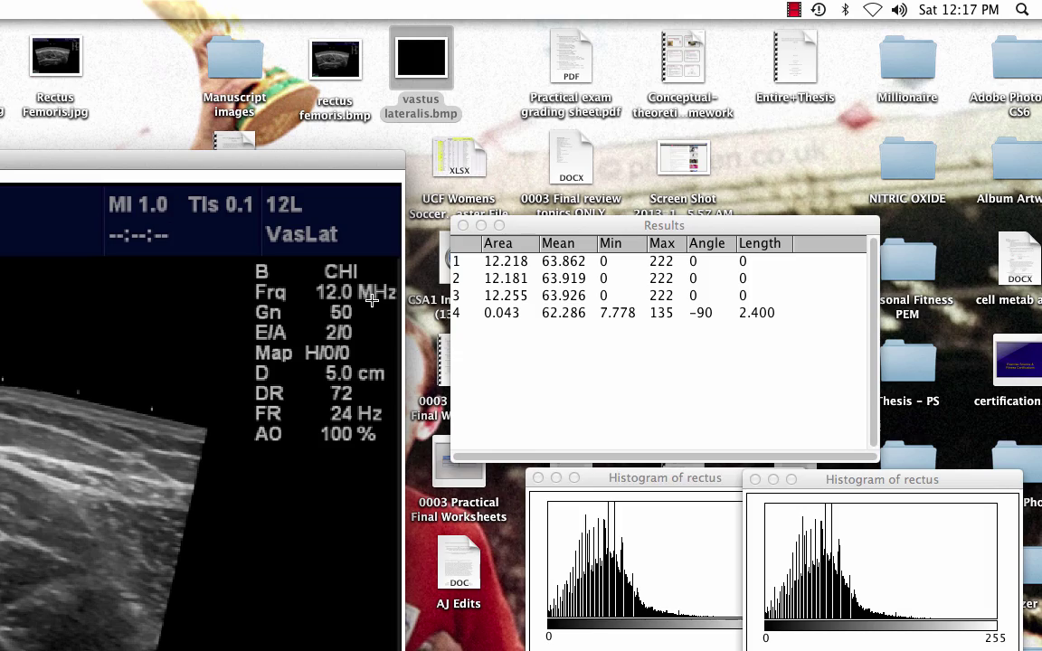
- Close both histogram windows and the rectus femoris image, keeping the Results window open
click(539, 477)
click(755, 480)
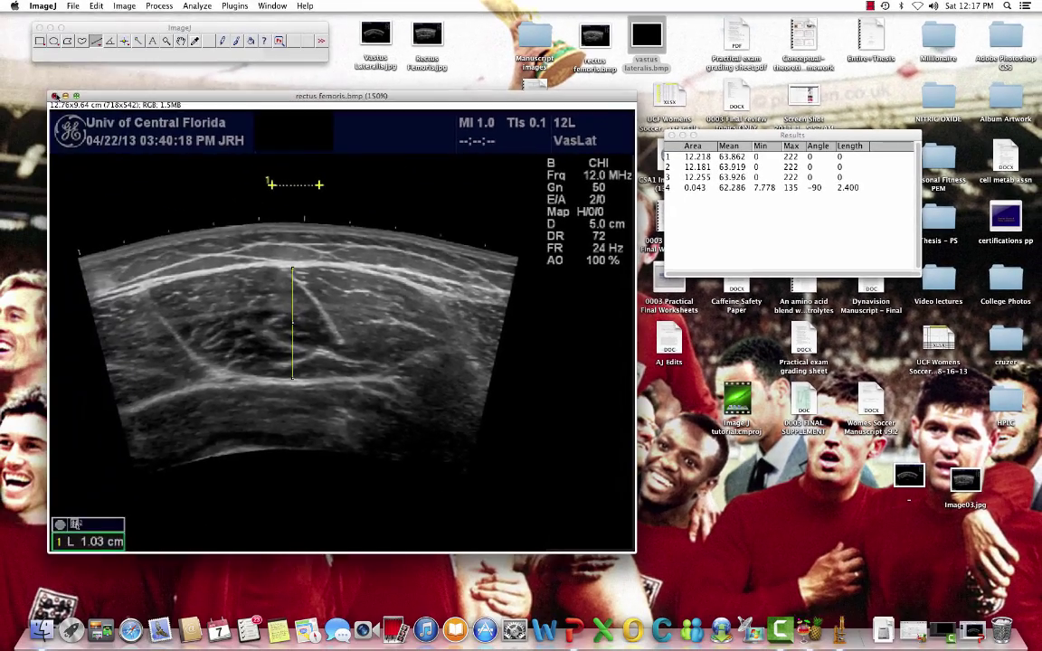
click(58, 98)
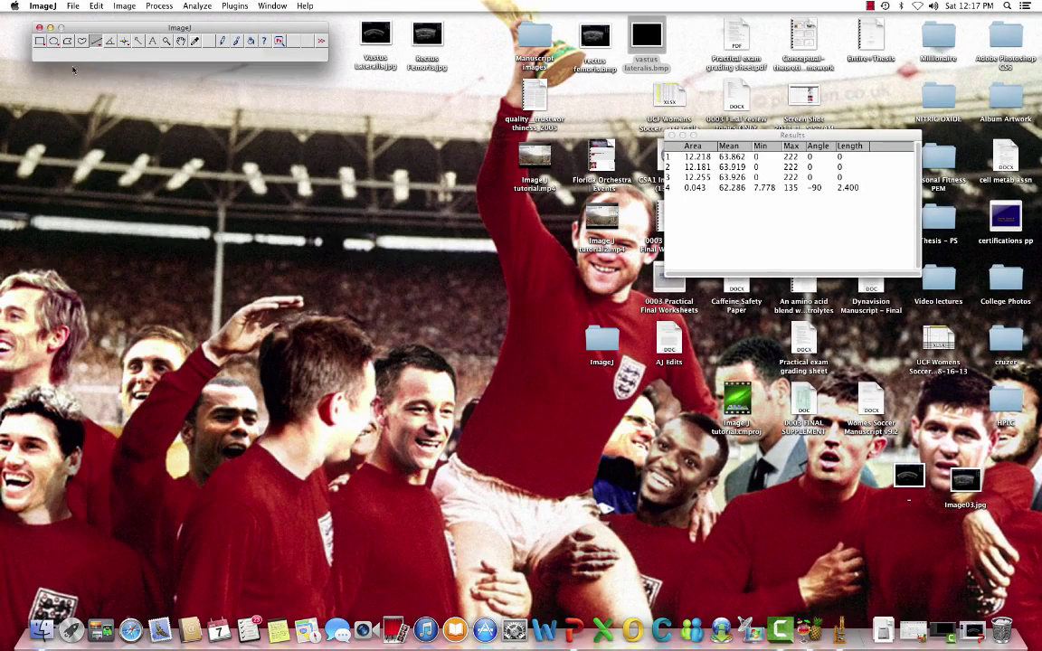
click(70, 8)
click(83, 31)
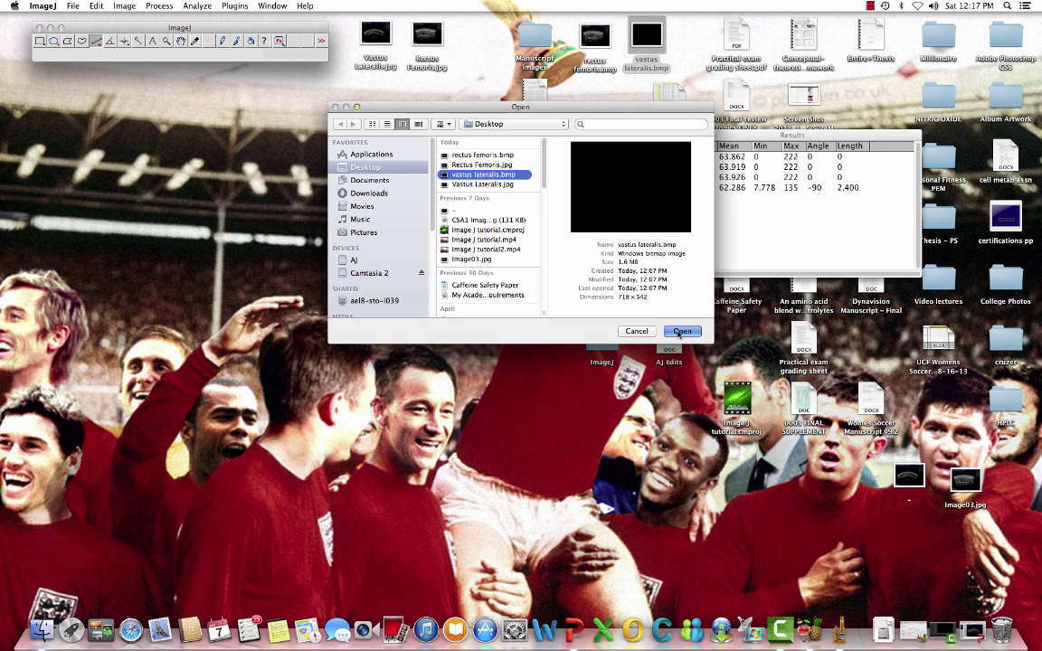
click(681, 331)
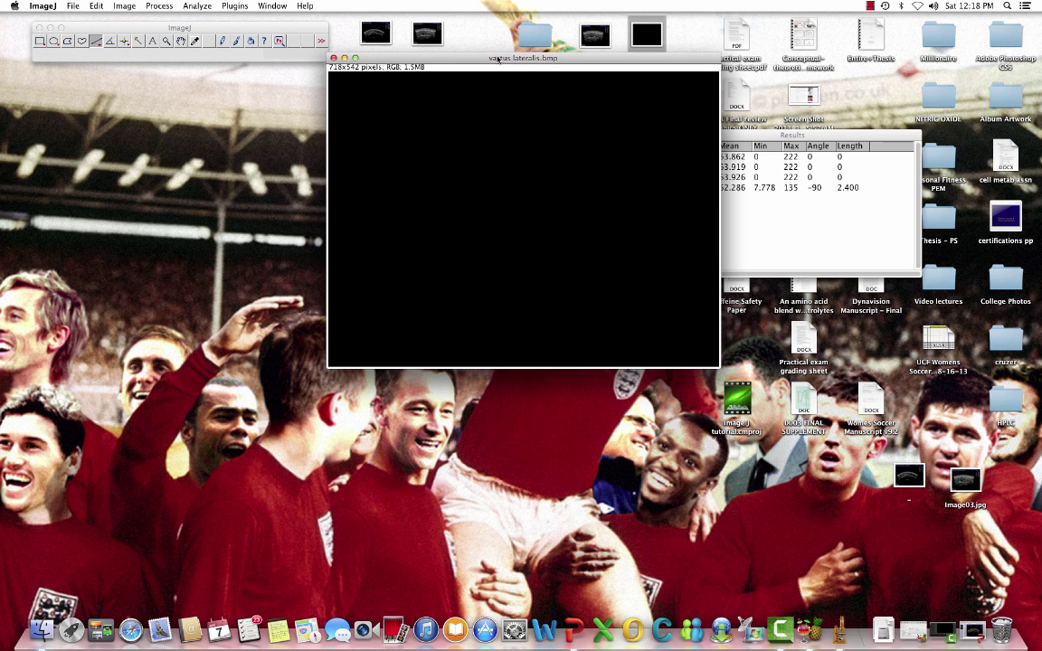
drag(499, 59, 363, 90)
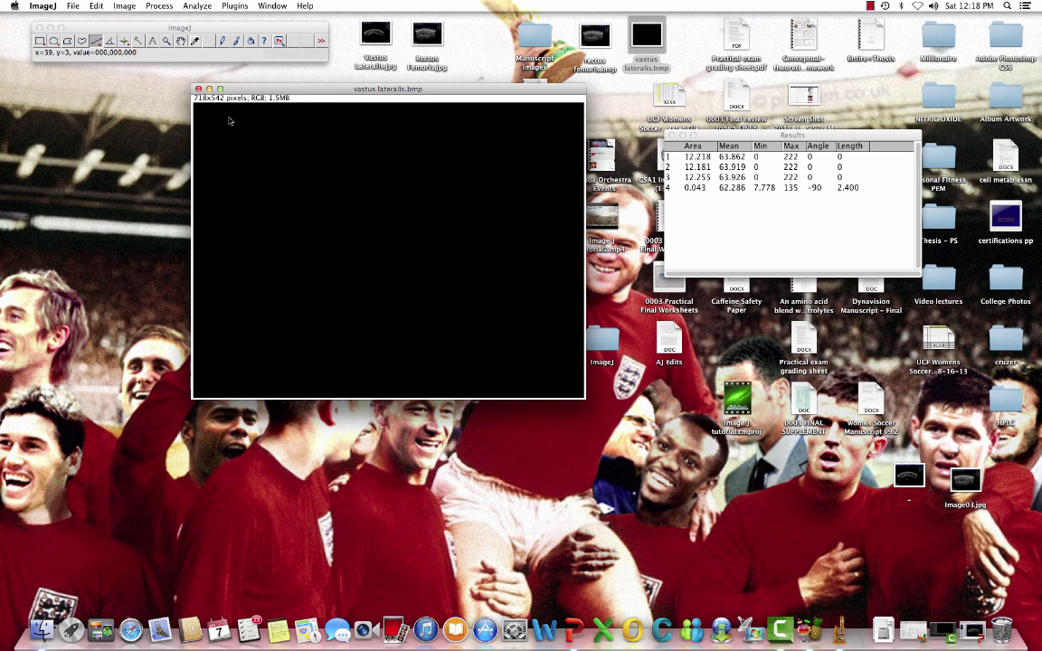
click(198, 88)
- Open Vastus Lateralis.jpg from the Desktop and enlarge its image window to fill most of the screen
click(75, 5)
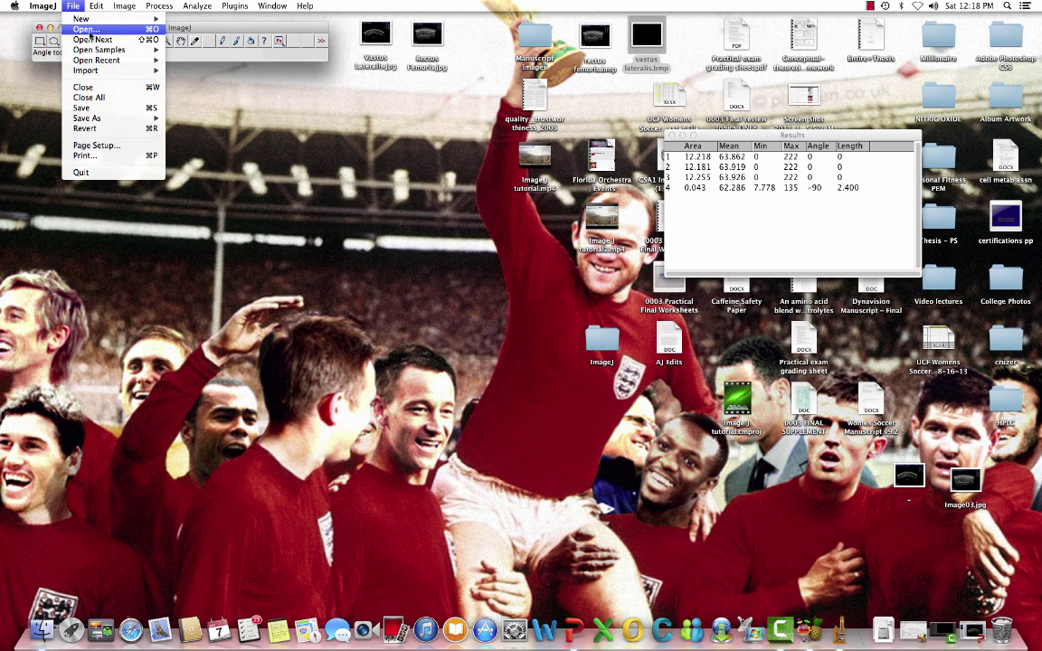
click(80, 29)
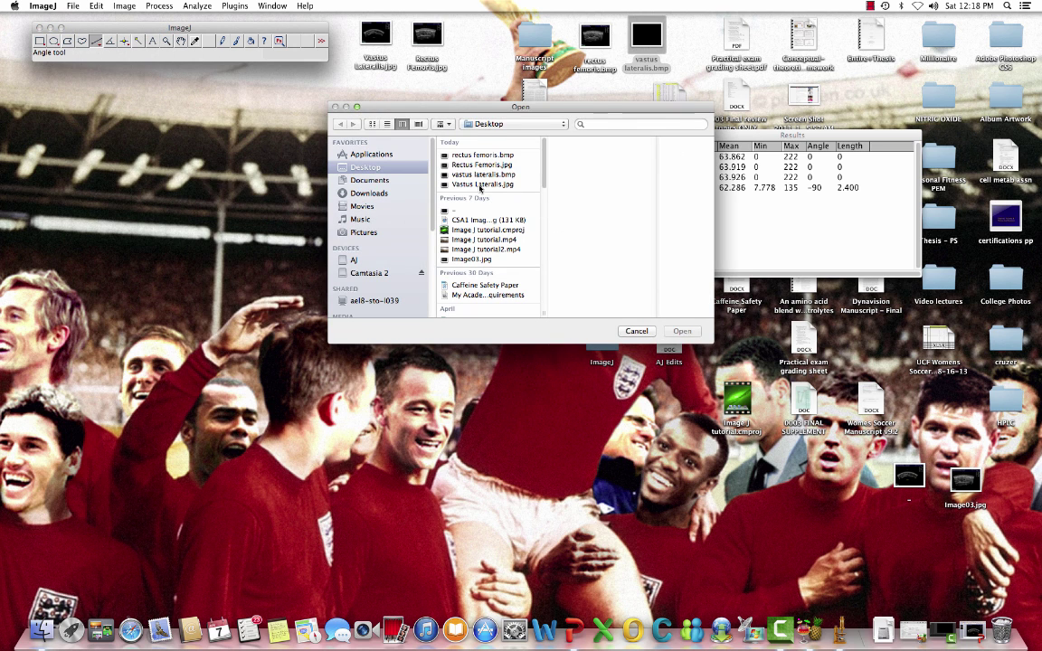
click(481, 184)
click(682, 331)
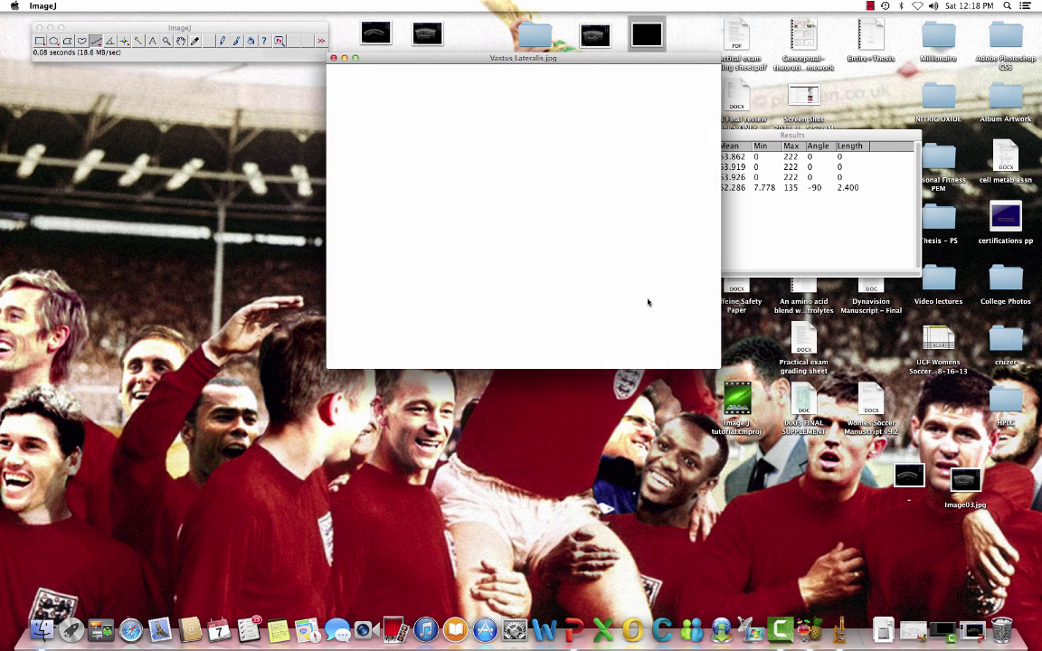
drag(463, 60, 335, 87)
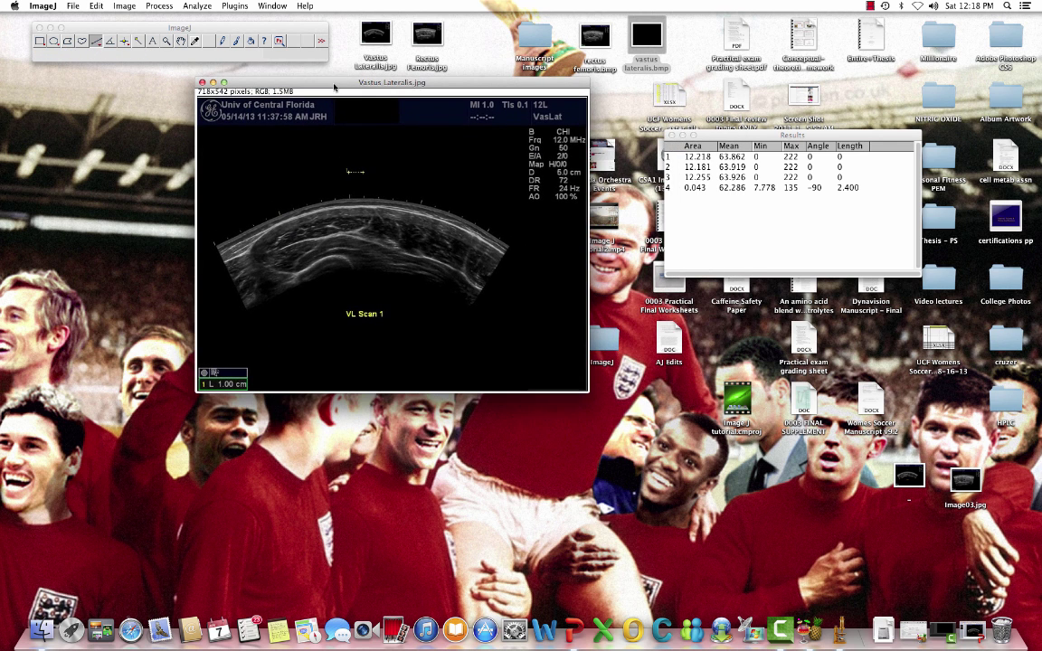
click(224, 82)
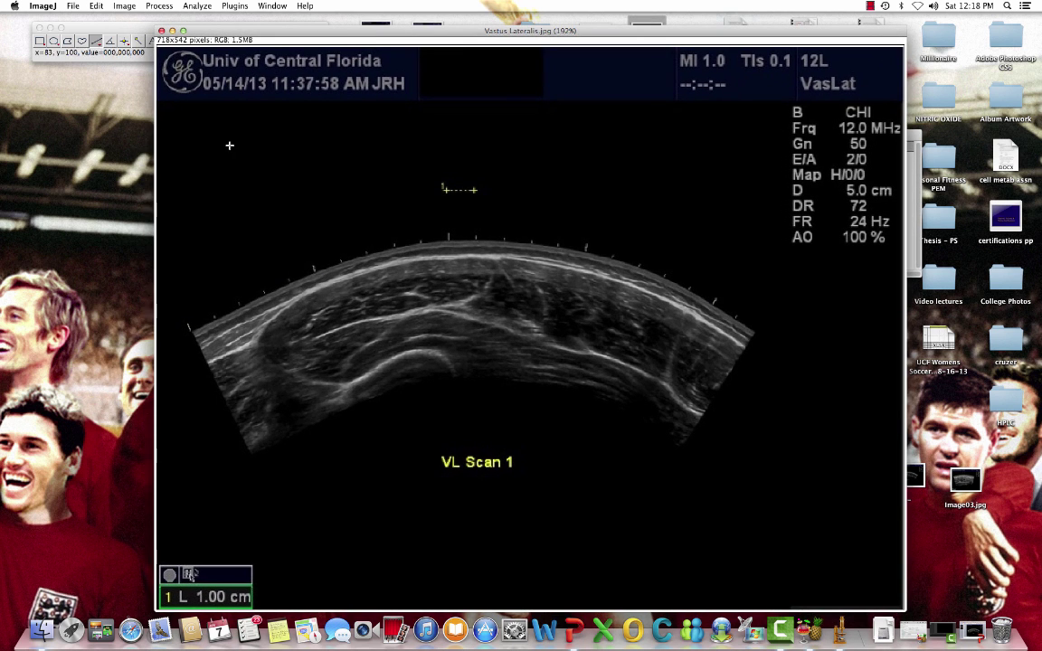
- Draw a straight line along the 1.00 cm scale marker, from the centre of one cross to the centre of the other
click(140, 28)
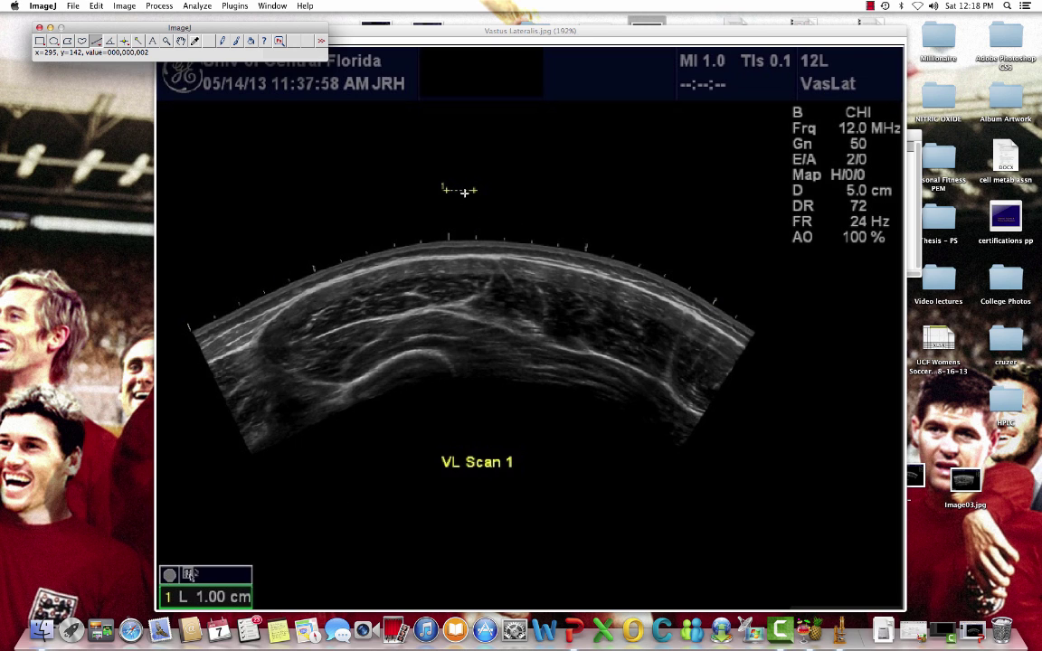
key(plus)
key(plus)
key(plus)
key(plus)
key(plus)
key(plus)
key(plus)
key(plus)
key(plus)
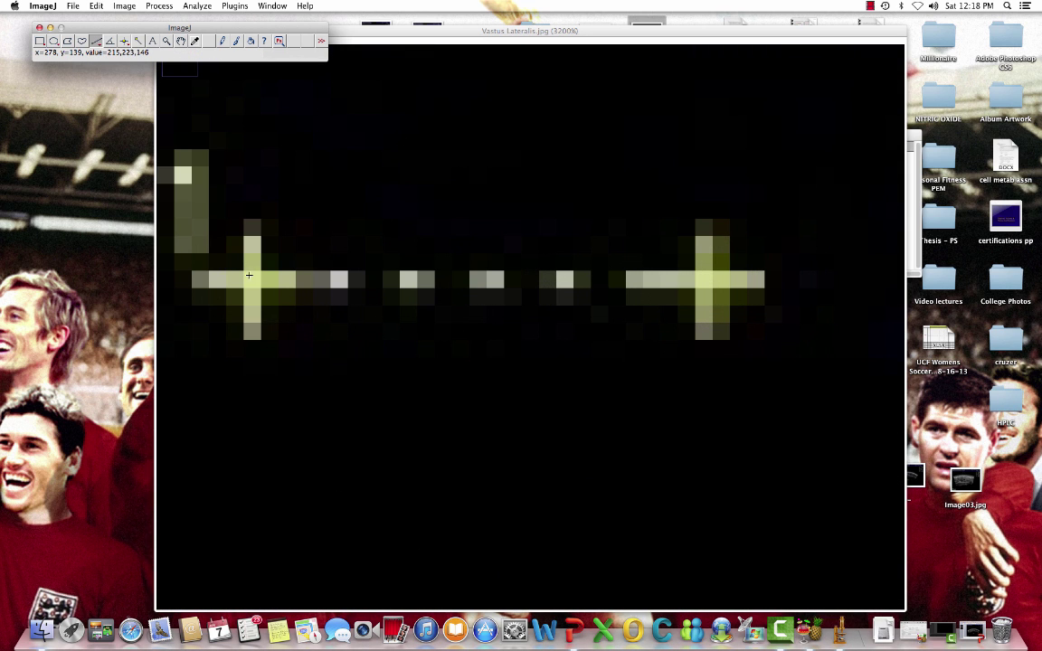
drag(249, 275, 705, 281)
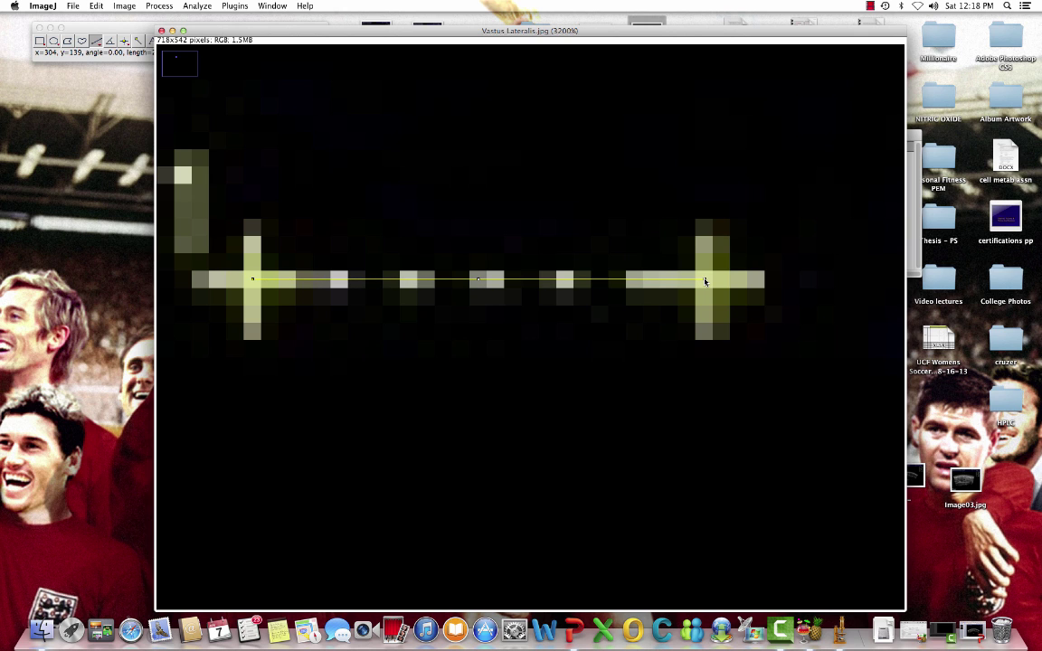
key(minus)
key(minus)
key(minus)
key(minus)
key(minus)
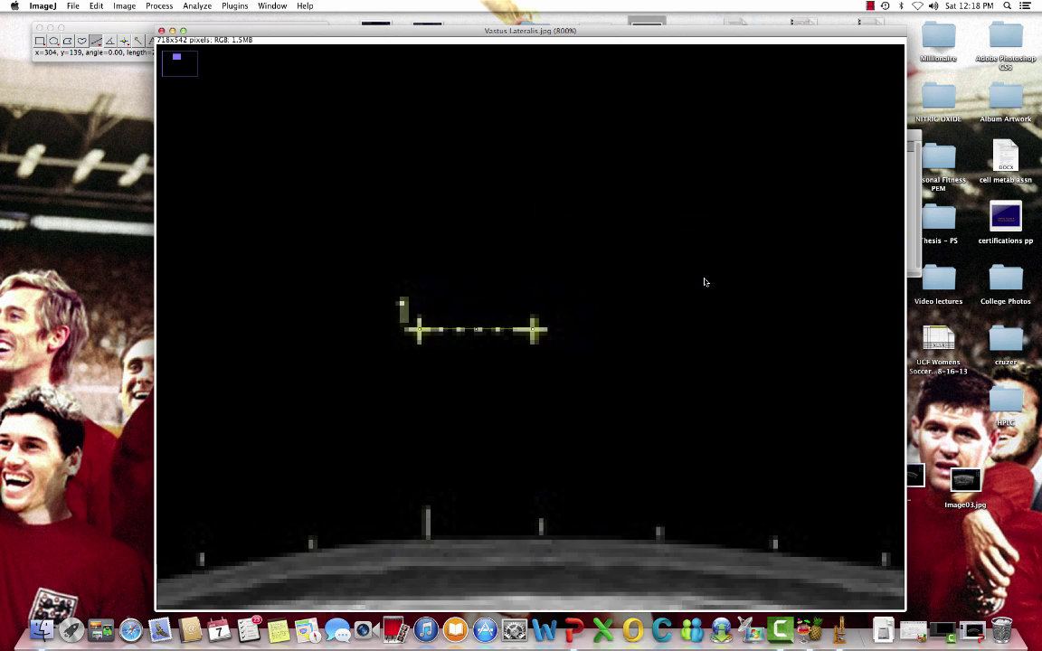
- Set the scale of the vastus lateralis image from the drawn line, with a known distance of 1.00 and cm as unit of length
key(minus)
key(minus)
key(minus)
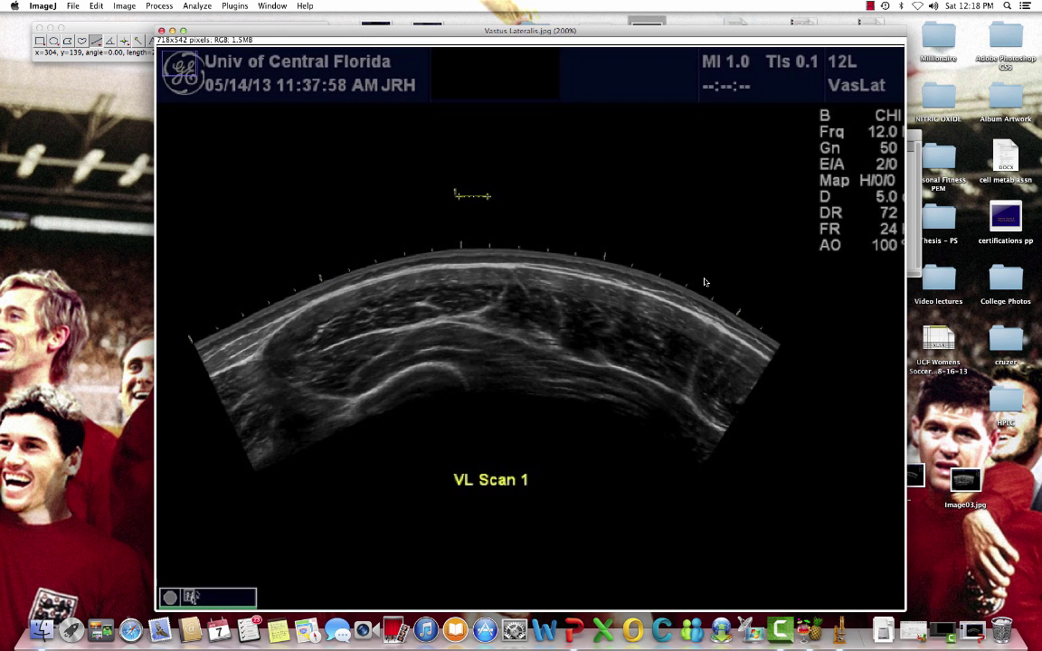
click(196, 6)
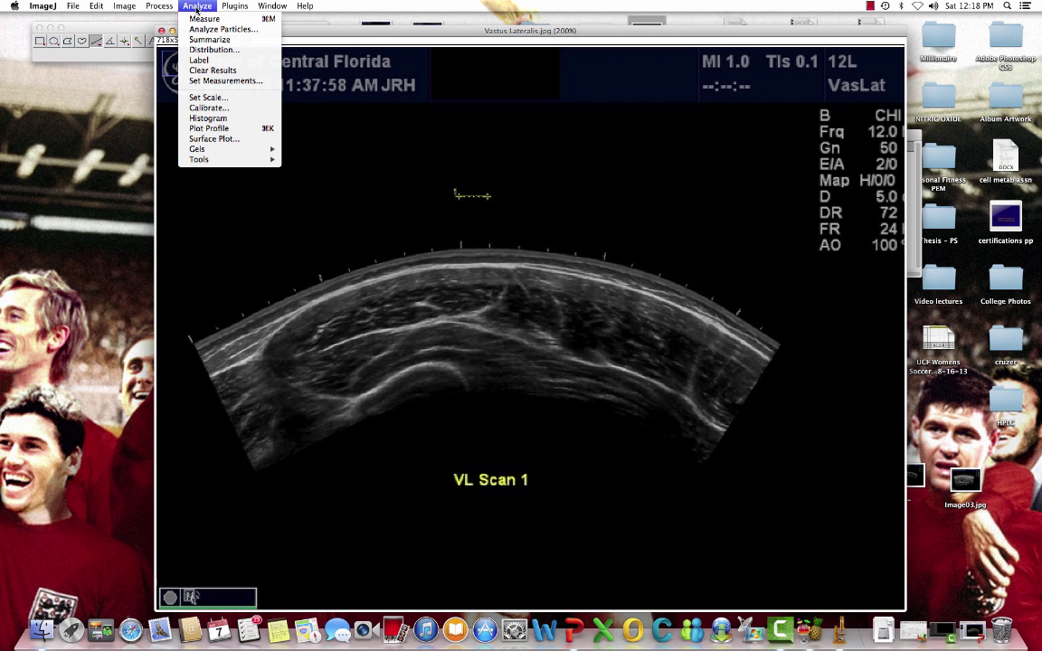
click(208, 97)
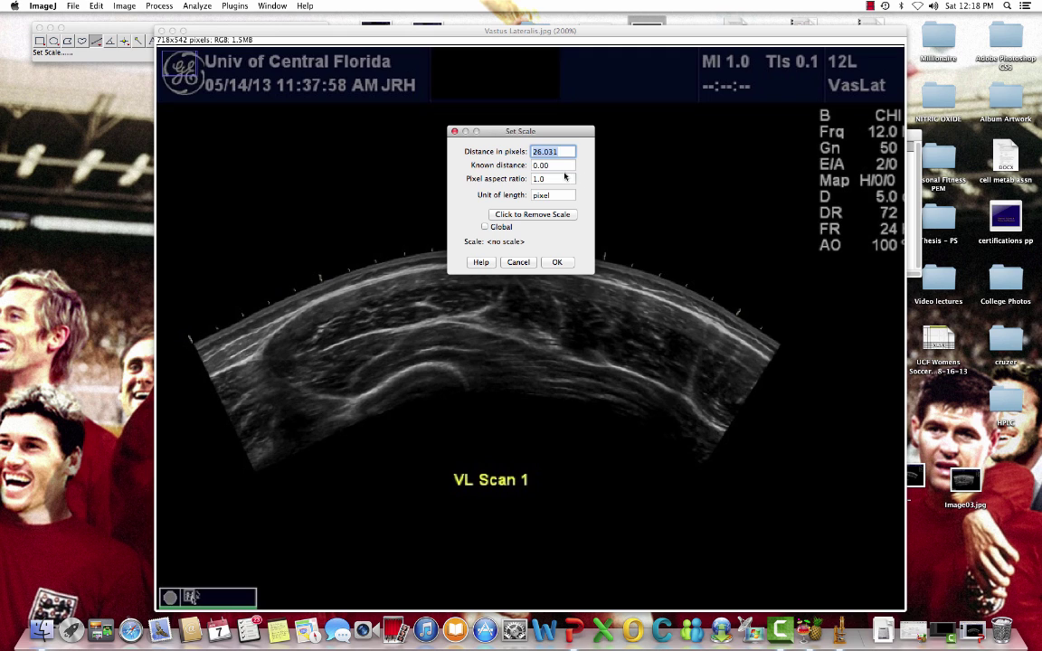
click(562, 168)
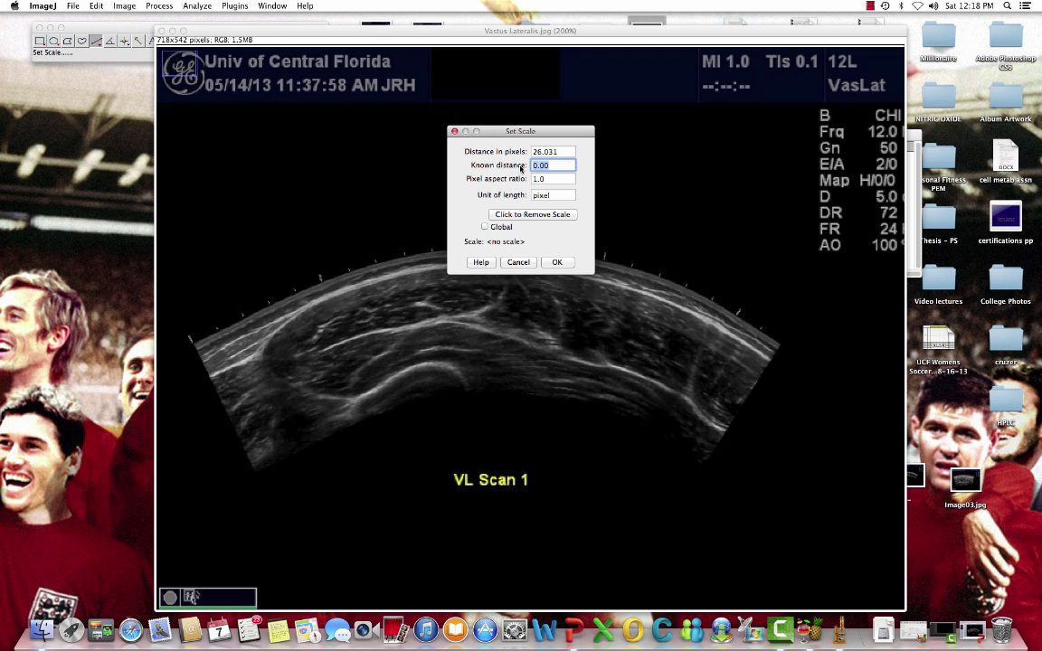
text(1)
double_click(561, 196)
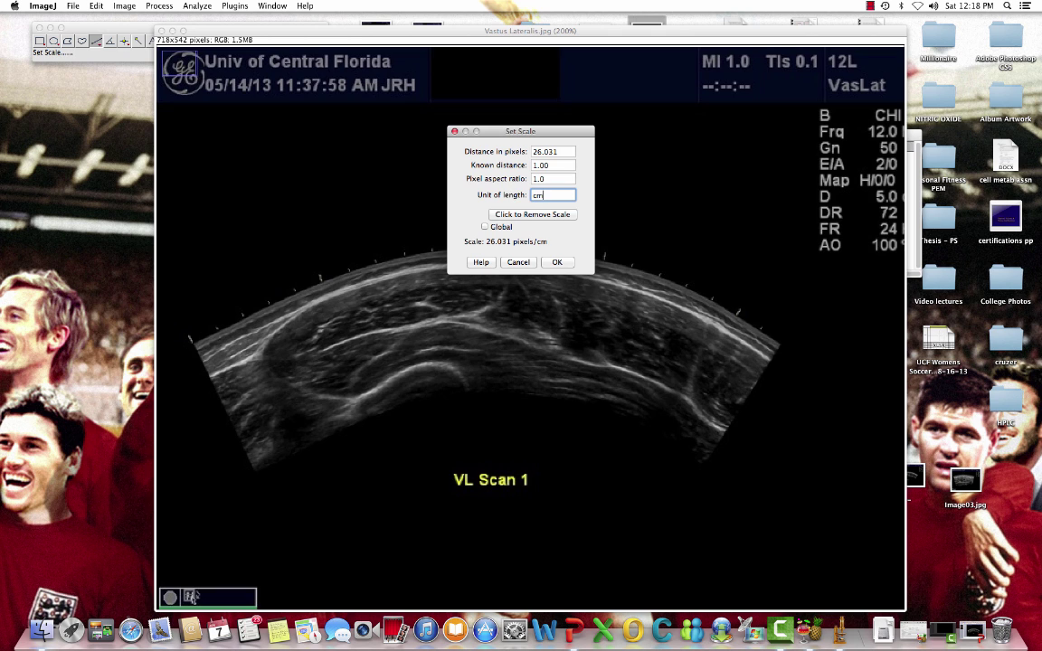
text(cm)
click(557, 261)
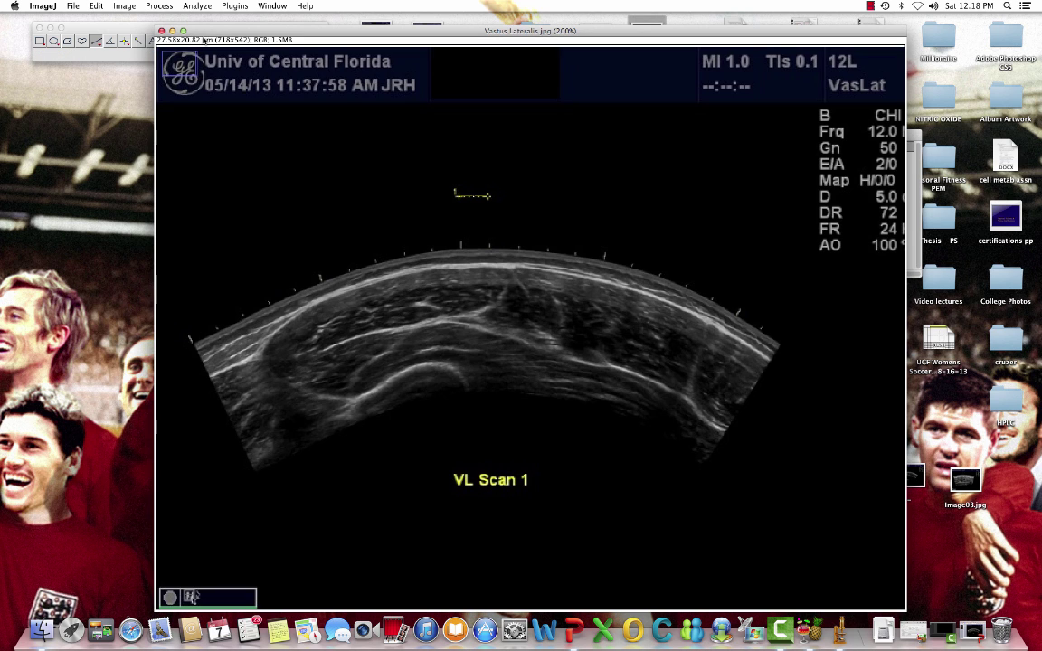
- Start a polygon selection at the left tip of the vastus lateralis and trace just beneath its upper fascia to the right-hand end
click(147, 27)
click(69, 41)
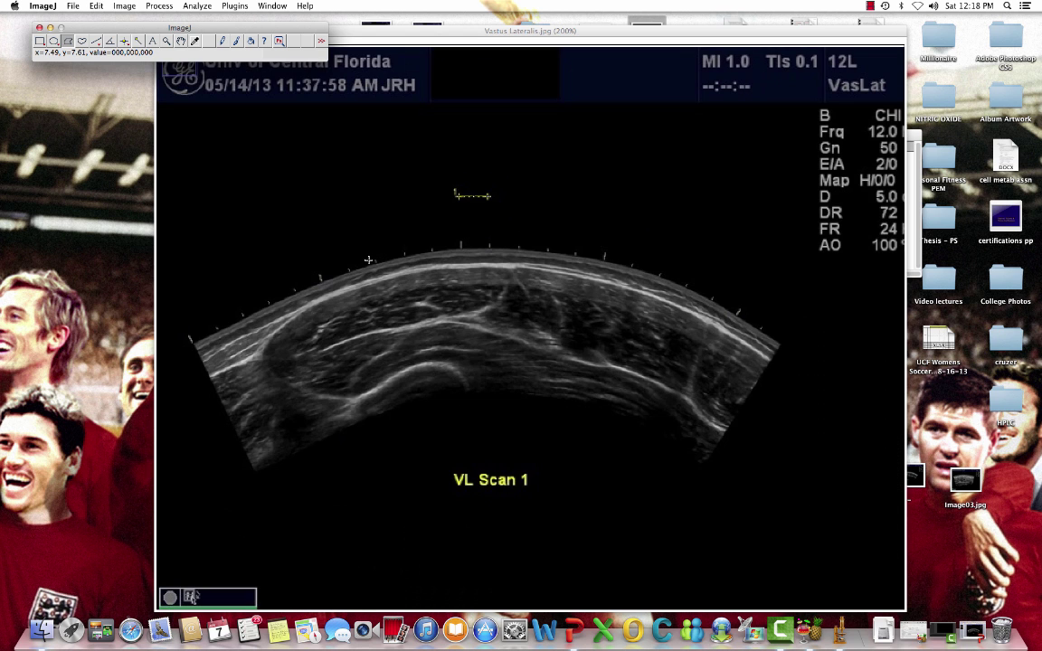
key(plus)
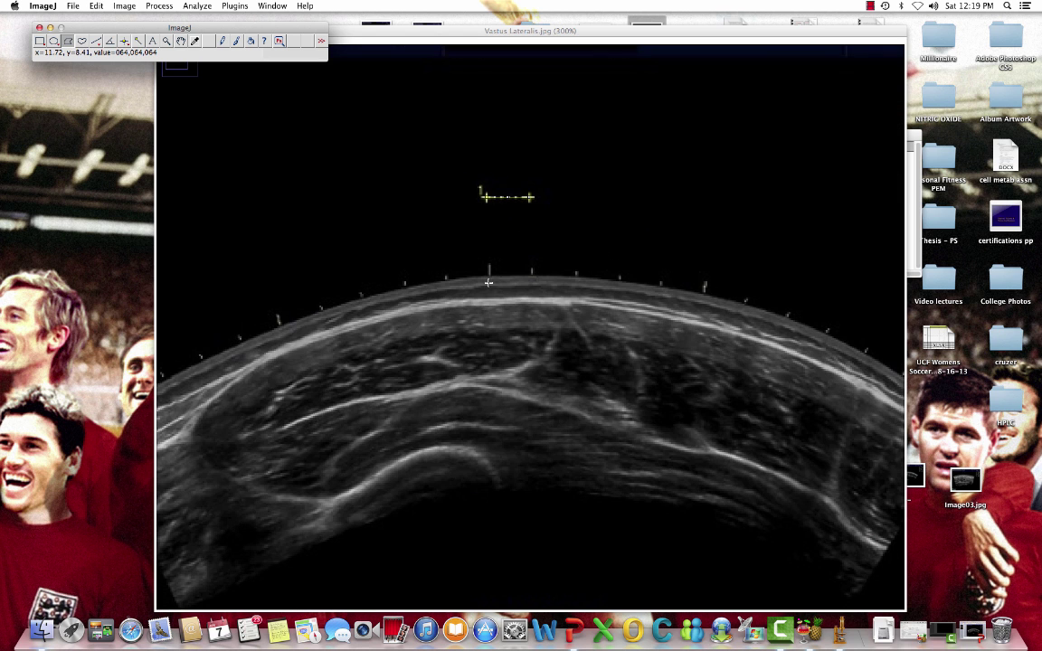
click(206, 413)
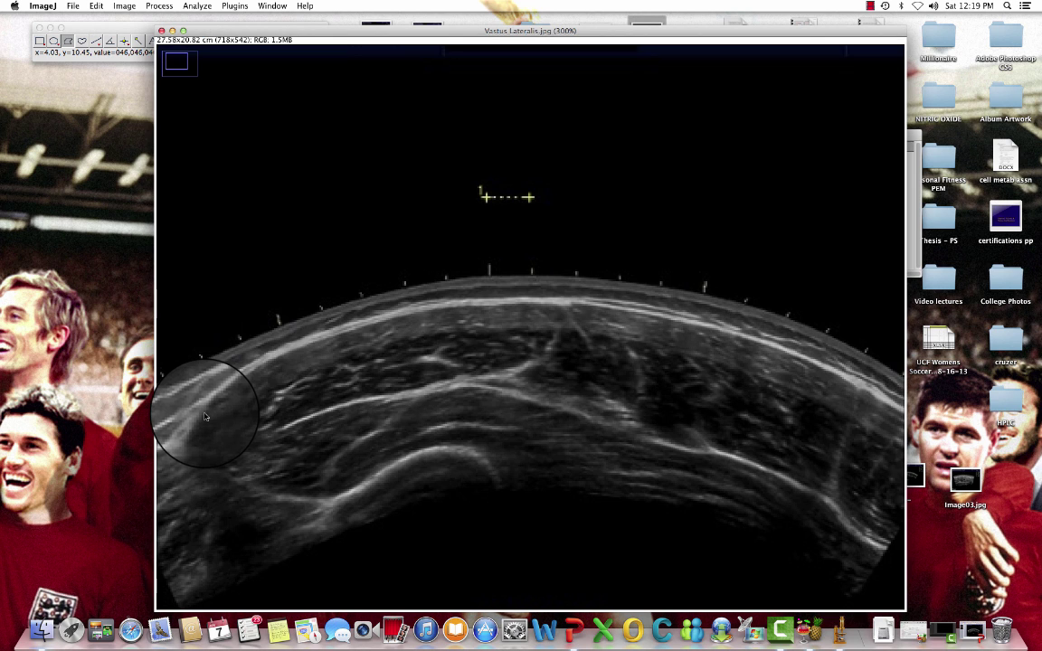
mouse_move(205, 414)
mouse_down()
mouse_move(244, 382)
mouse_move(263, 342)
mouse_move(264, 359)
mouse_move(277, 326)
mouse_move(299, 353)
mouse_move(444, 307)
mouse_move(533, 308)
mouse_move(503, 305)
mouse_move(640, 310)
mouse_move(790, 355)
mouse_move(857, 397)
mouse_up()
click(856, 395)
- Continue the polygon down the right-hand end of the muscle to the lower fascia
click(850, 410)
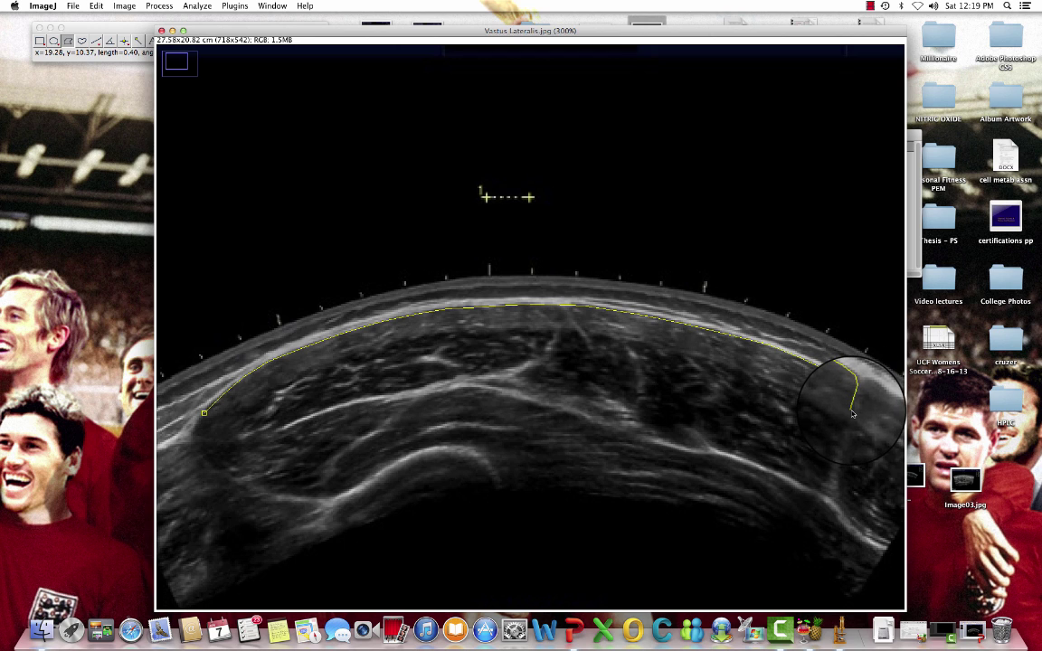
click(843, 431)
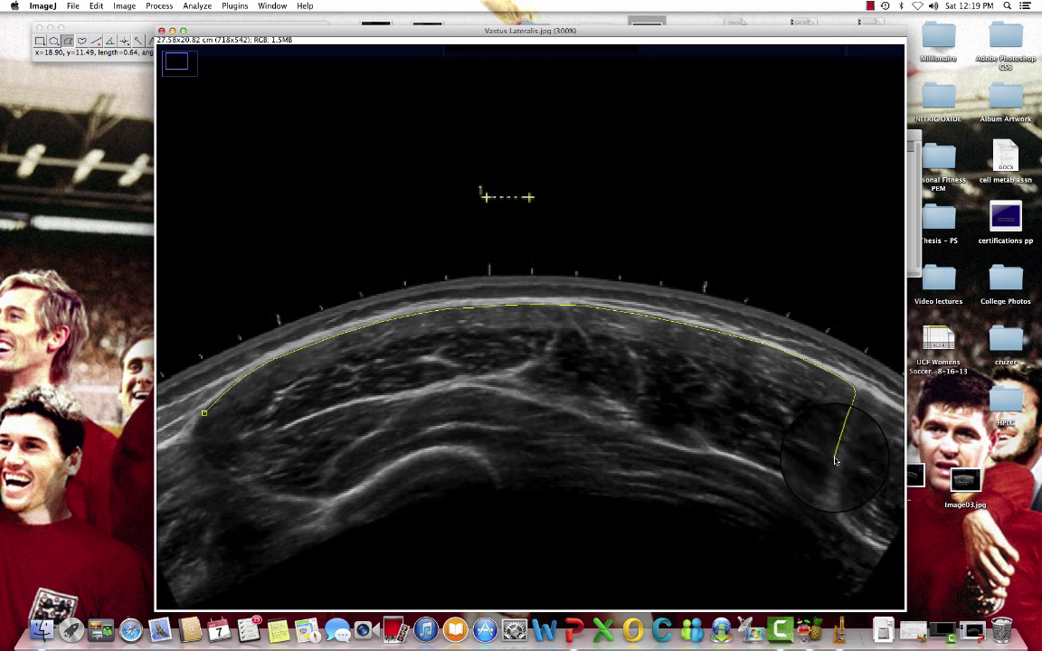
click(835, 457)
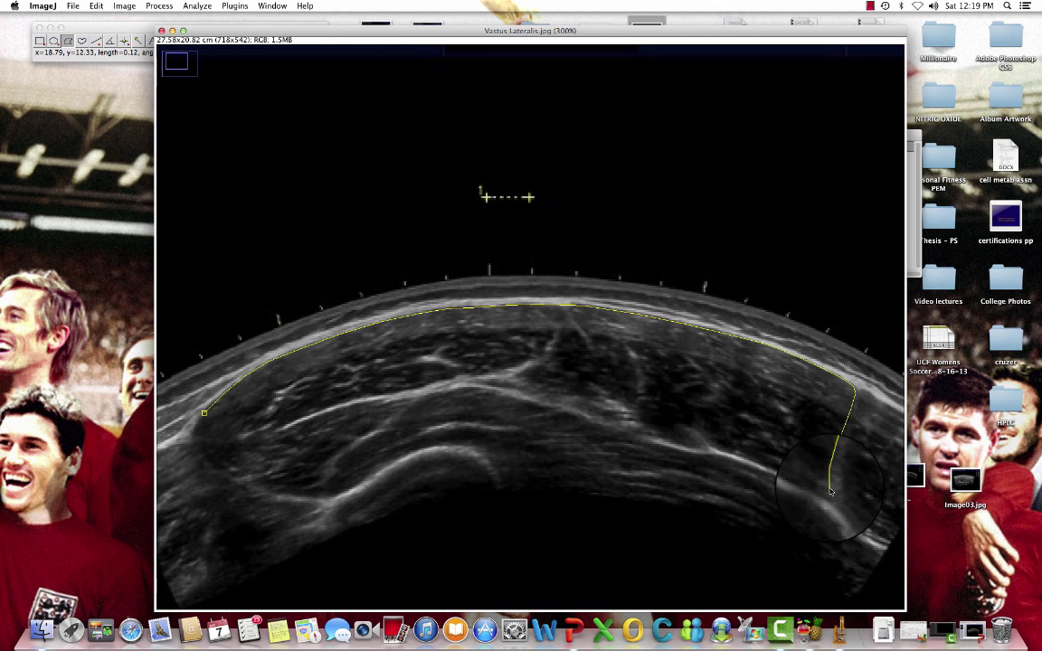
click(838, 495)
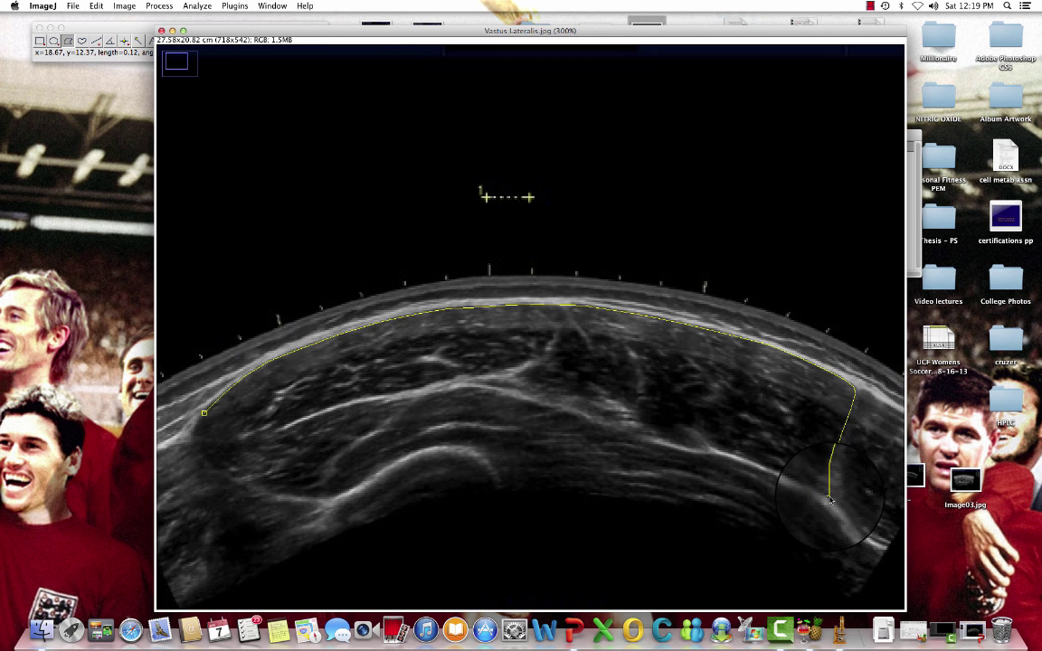
- Trace the polygon along the lower fascia from the right-hand corner to the crest near the middle of the muscle
click(788, 475)
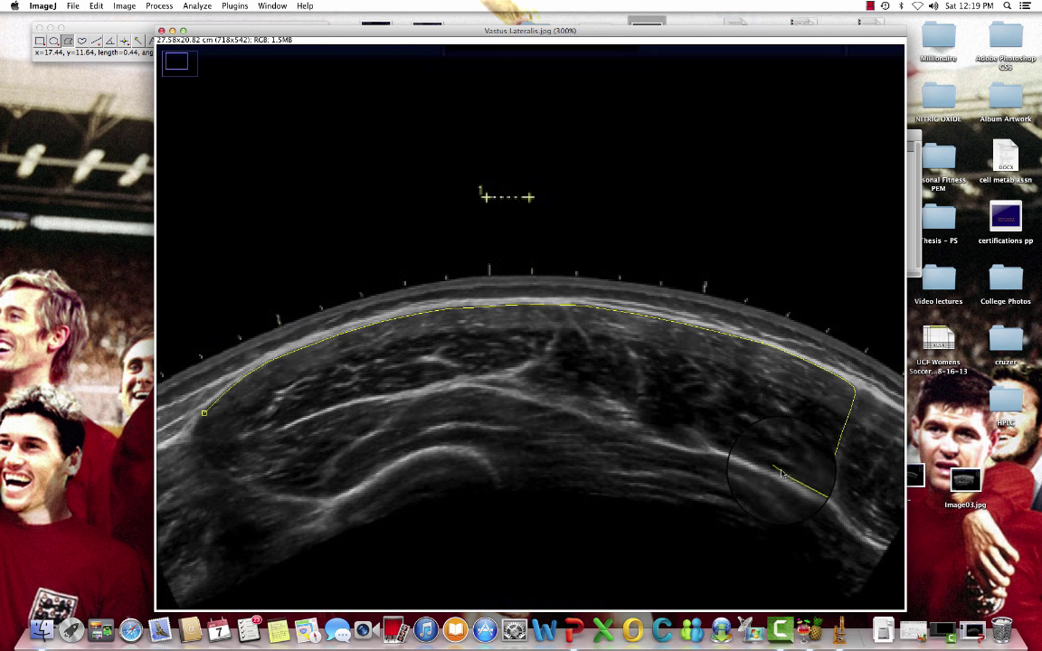
click(700, 449)
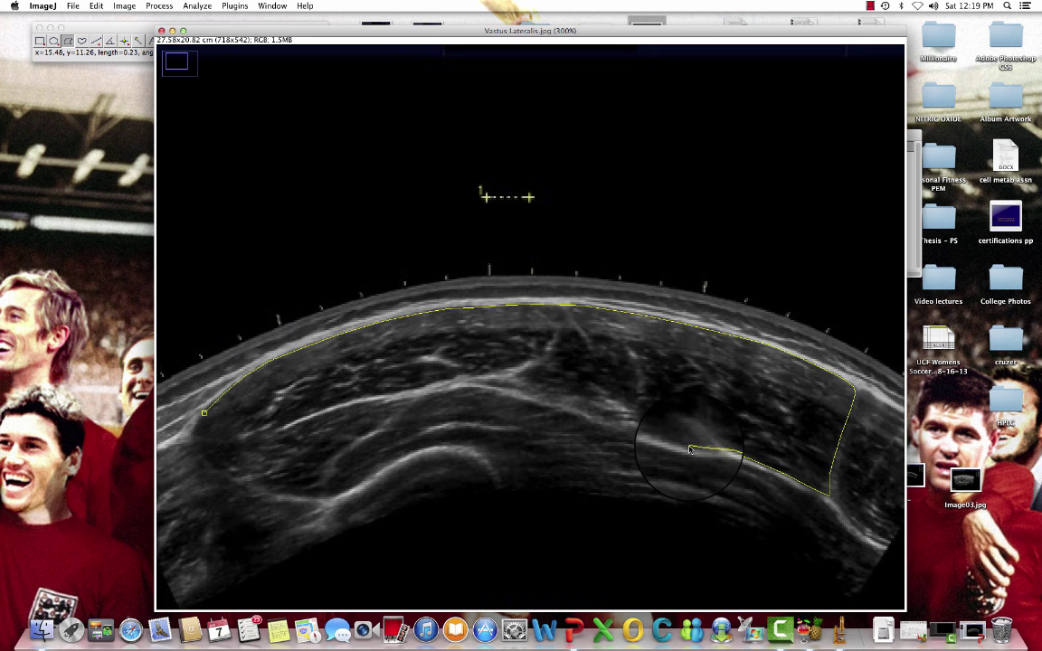
click(670, 444)
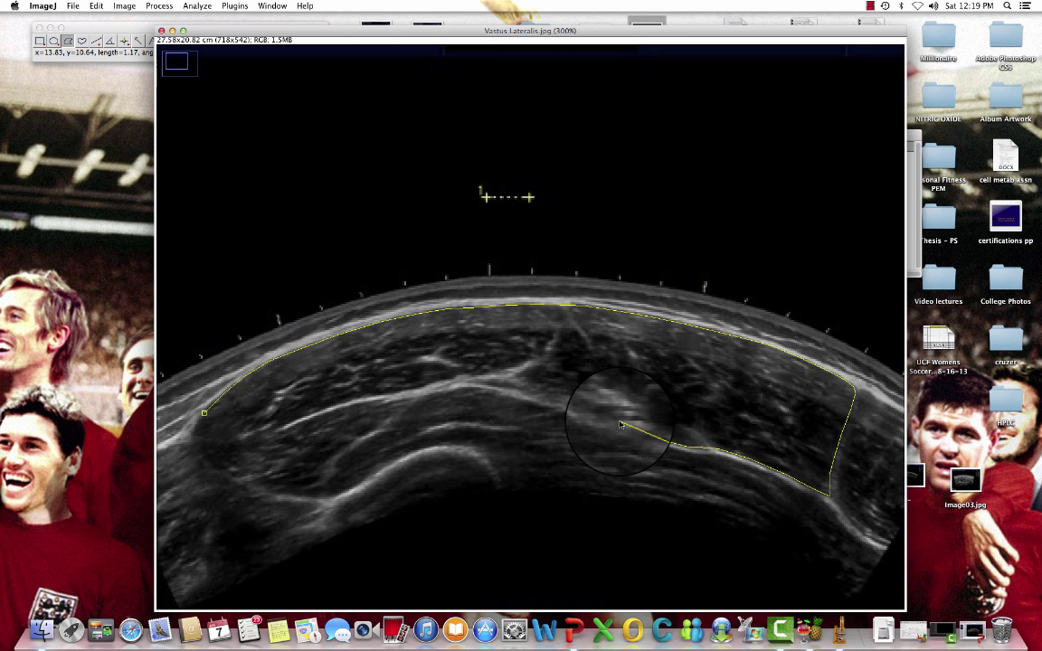
click(633, 433)
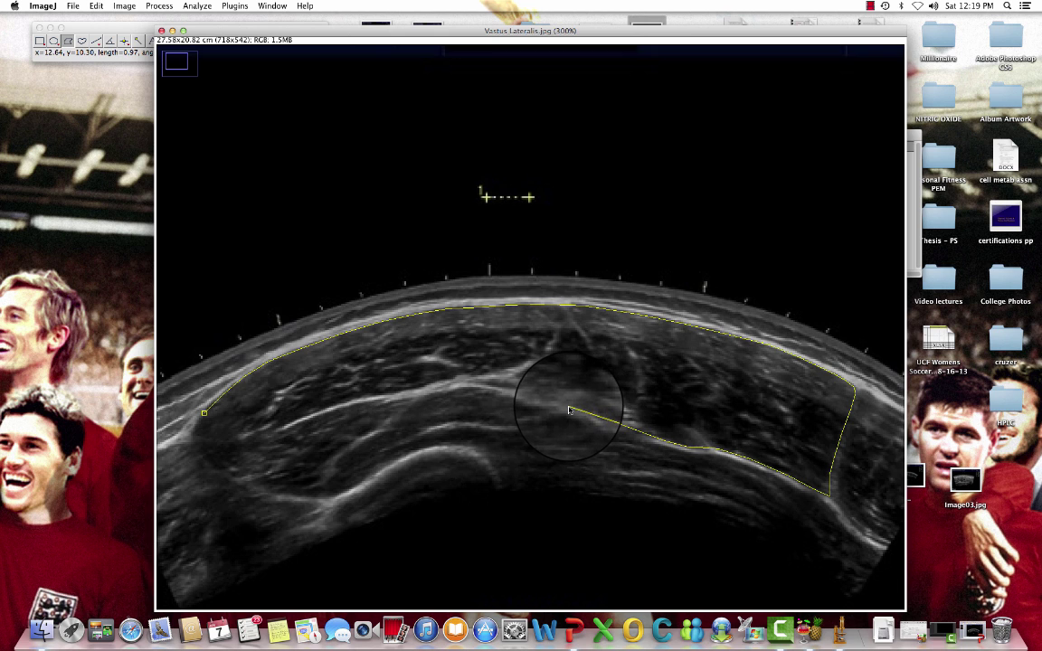
click(498, 387)
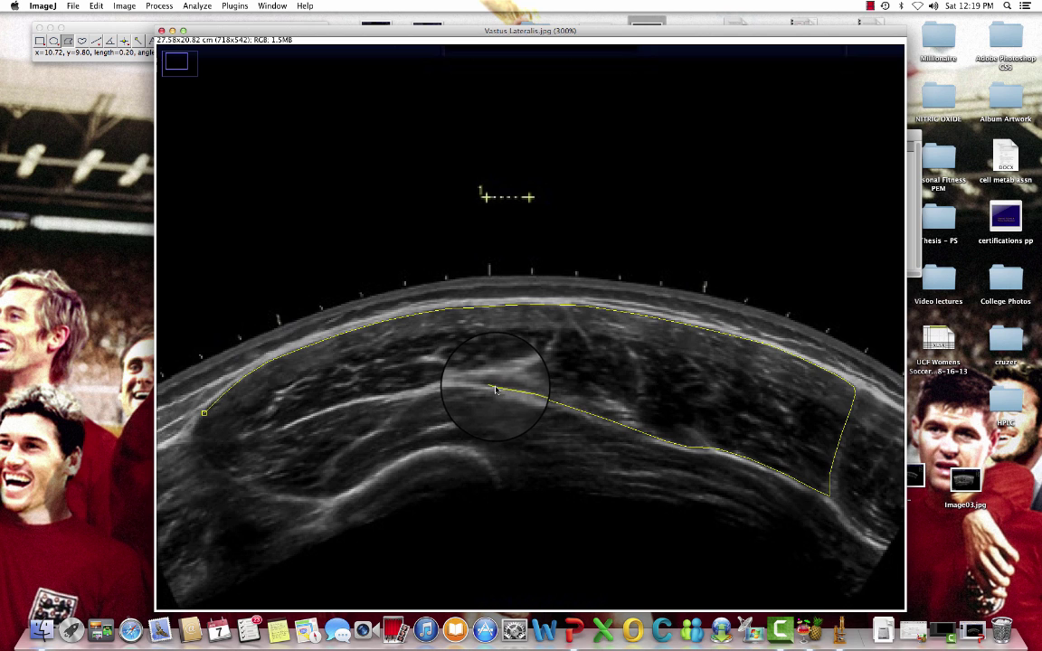
click(474, 383)
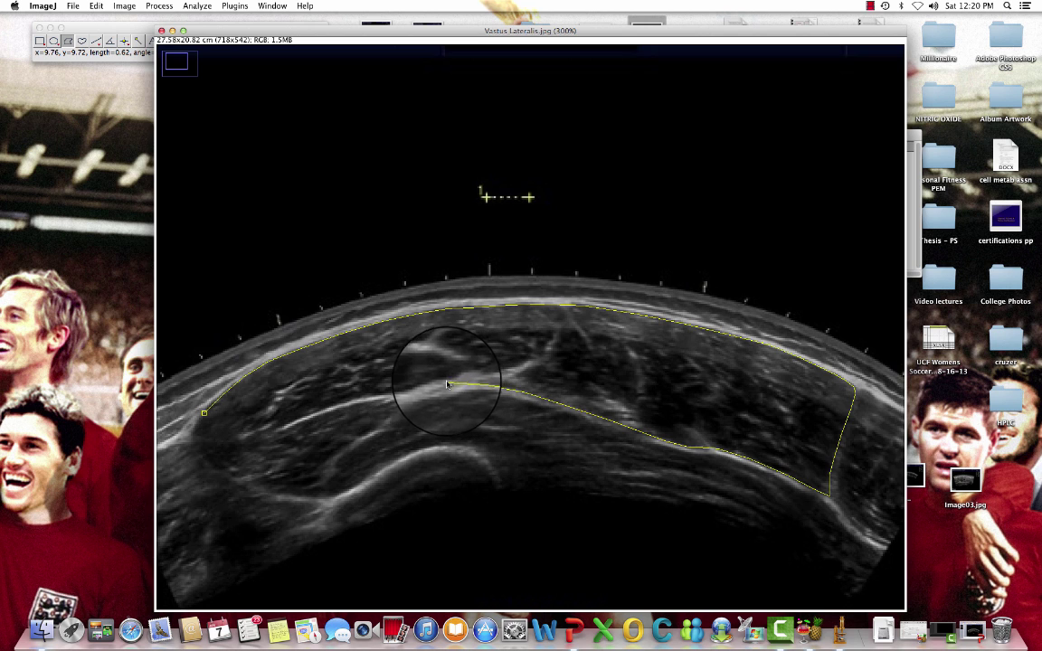
click(440, 382)
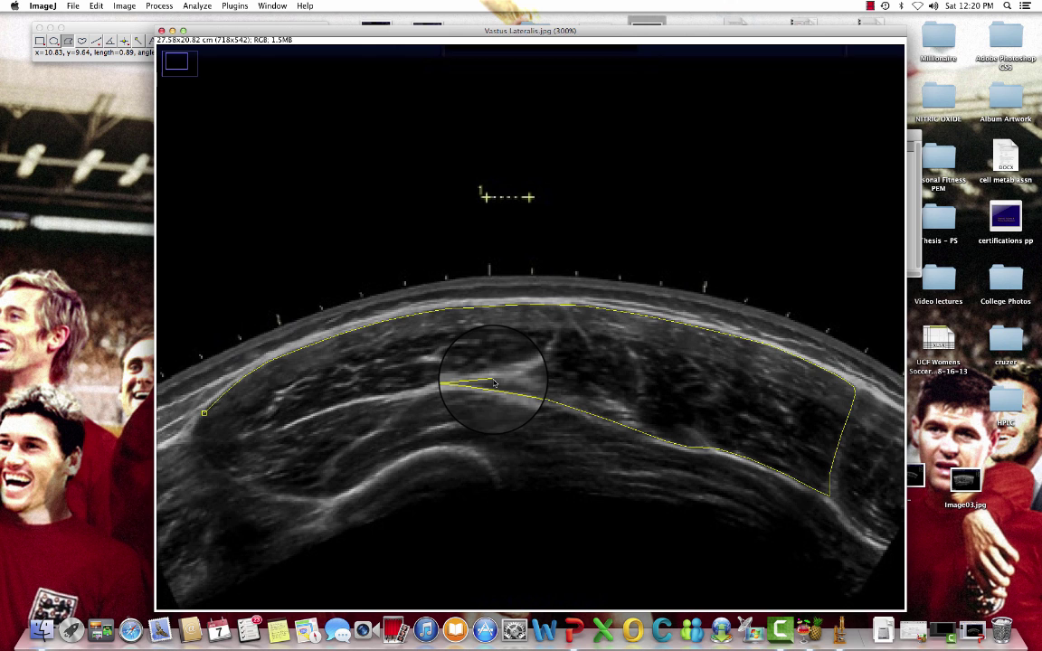
click(457, 382)
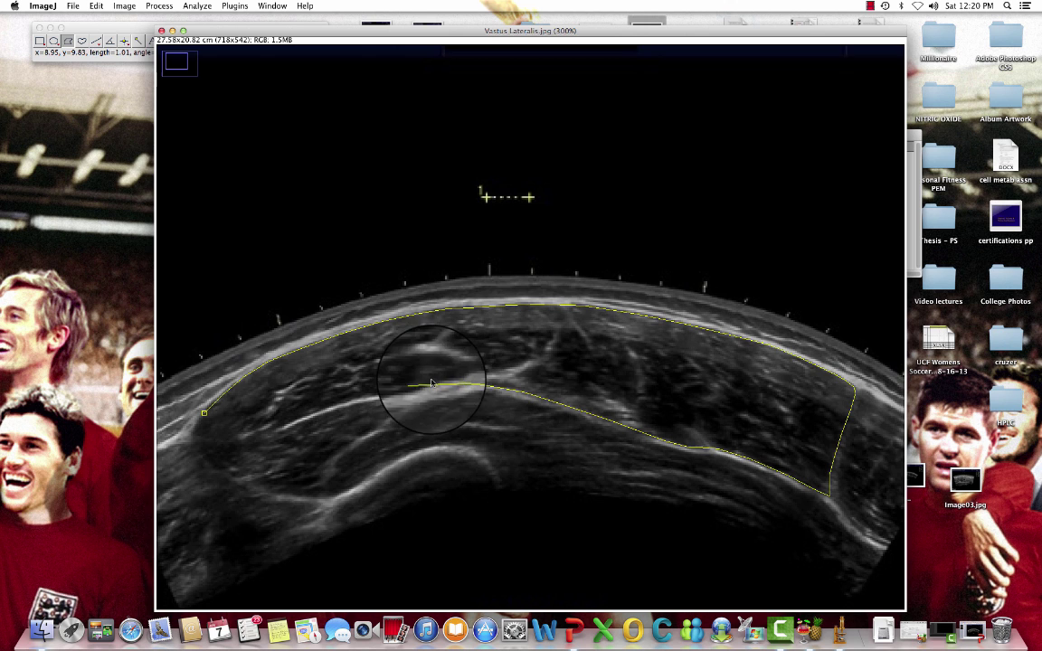
- Trace the rest of the lower border around the left tip and close the polygon at its starting point
click(378, 396)
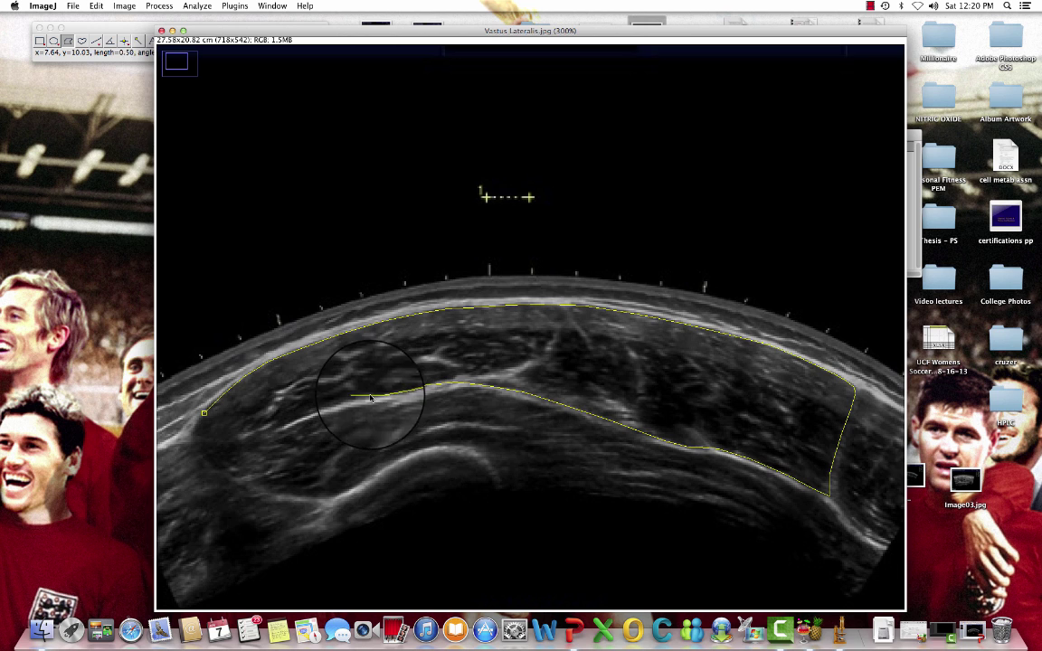
click(316, 414)
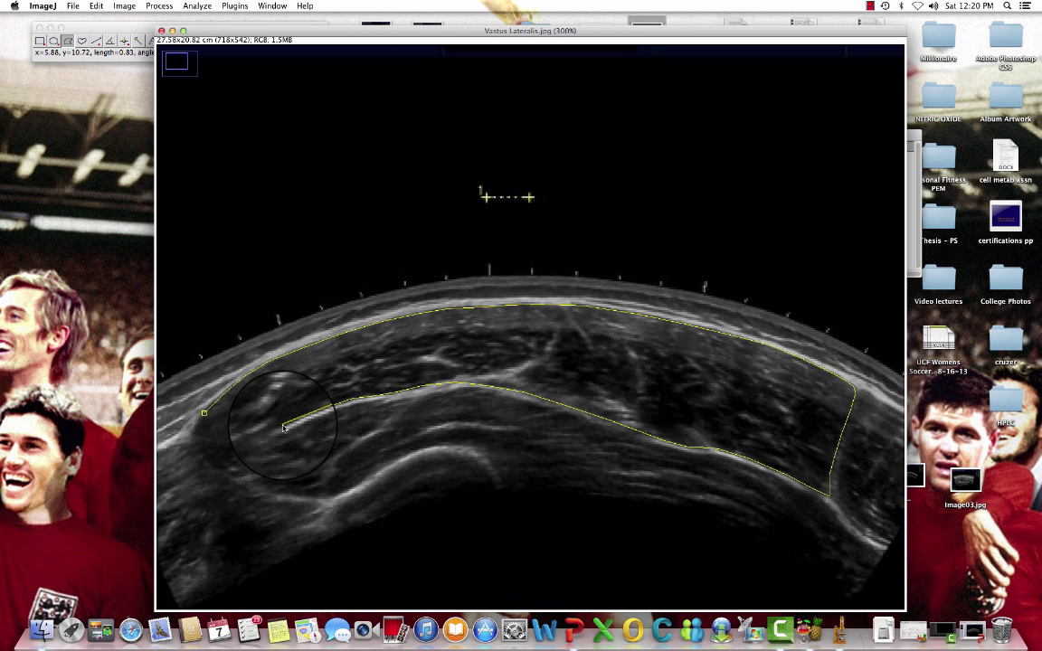
click(283, 428)
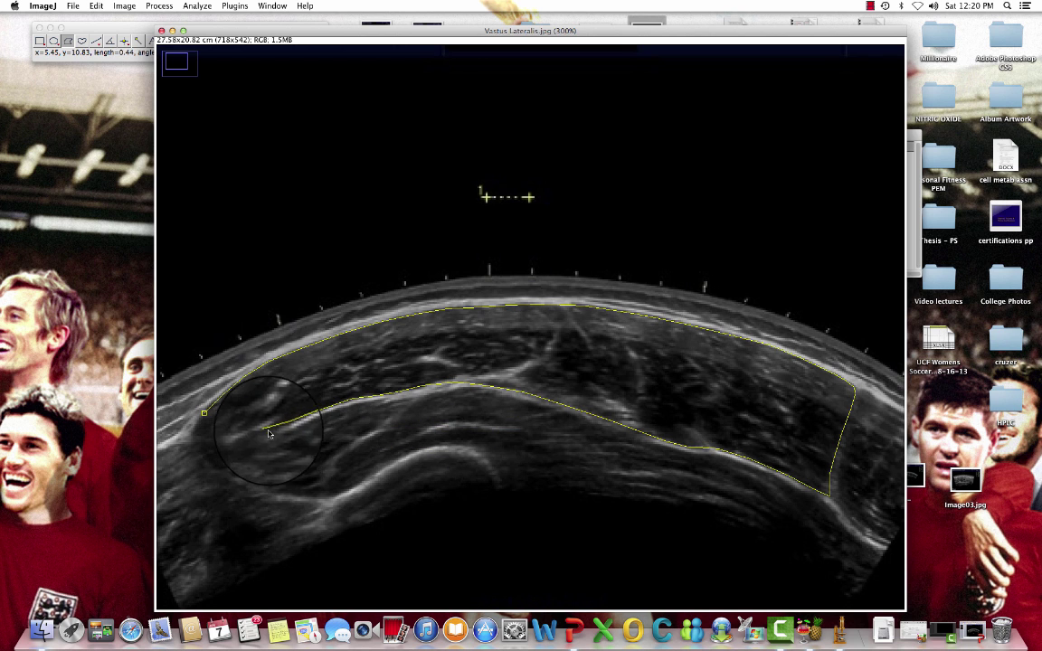
click(247, 437)
click(235, 438)
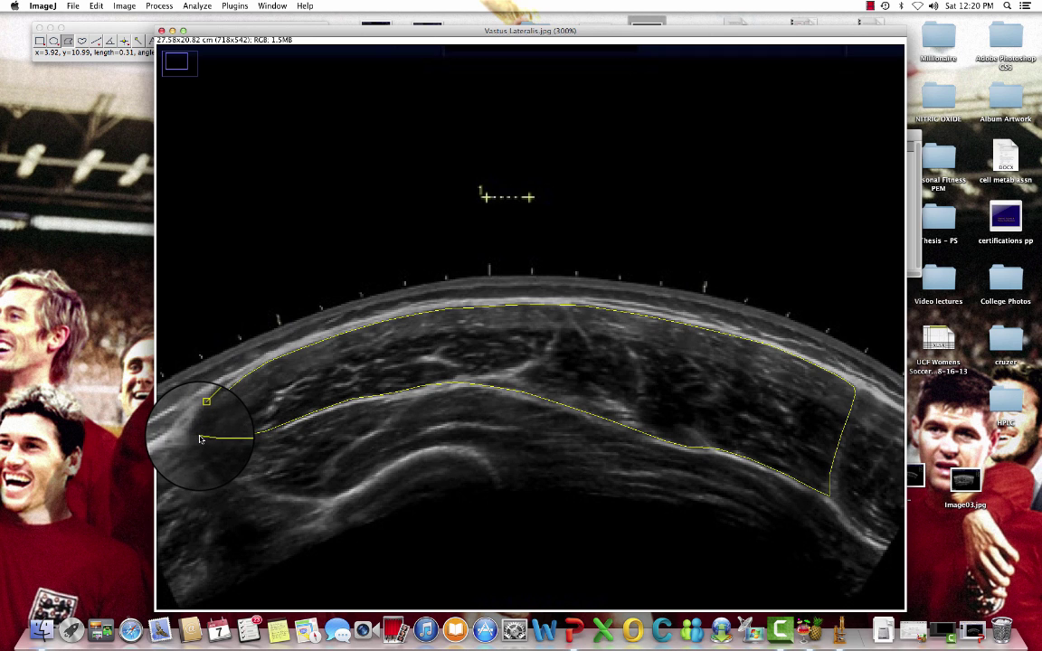
click(198, 436)
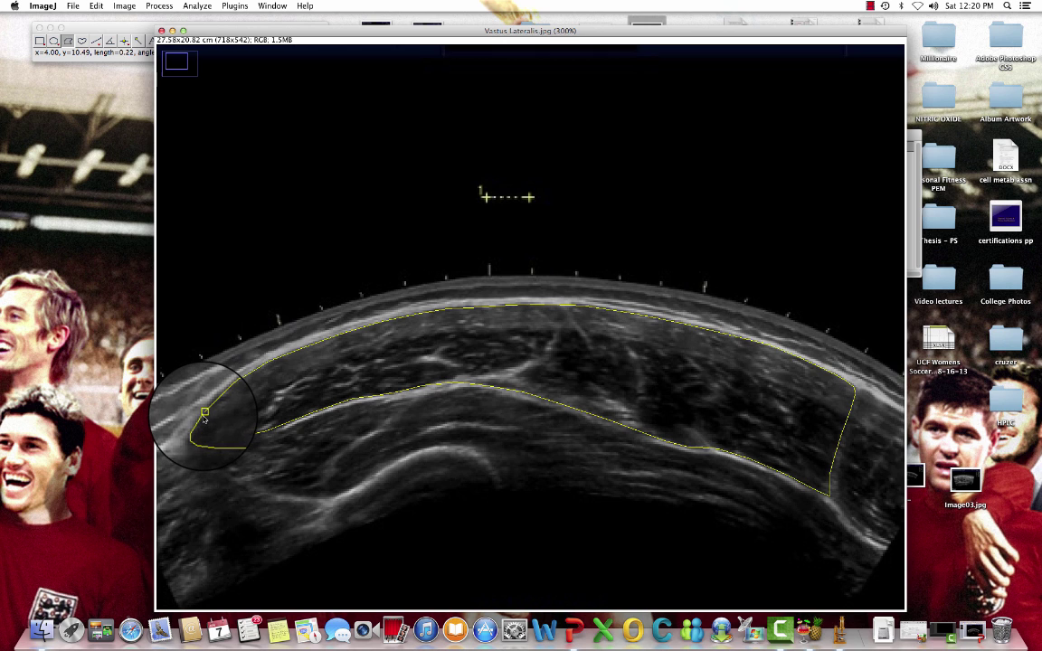
click(206, 410)
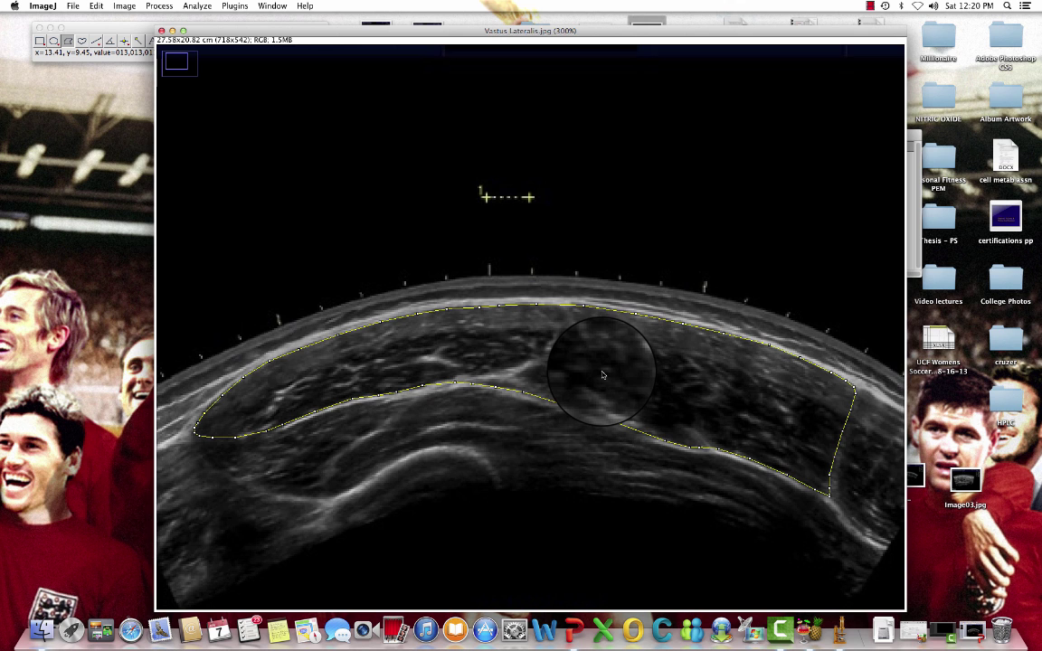
- Measure the area of the outlined vastus lateralis
key(minus)
key(minus)
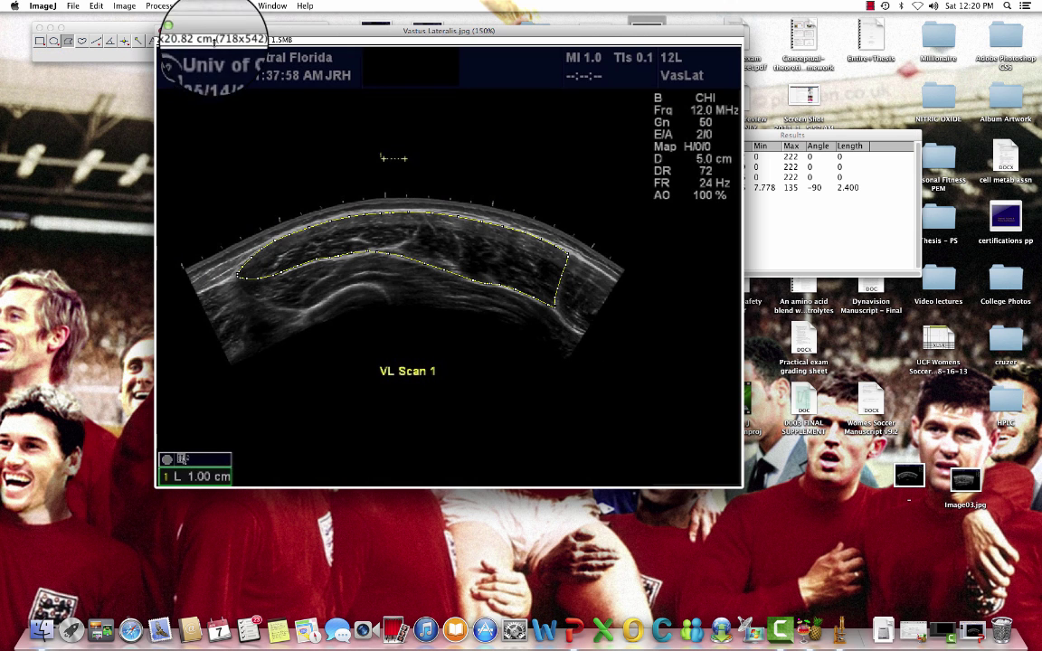
click(198, 6)
click(201, 17)
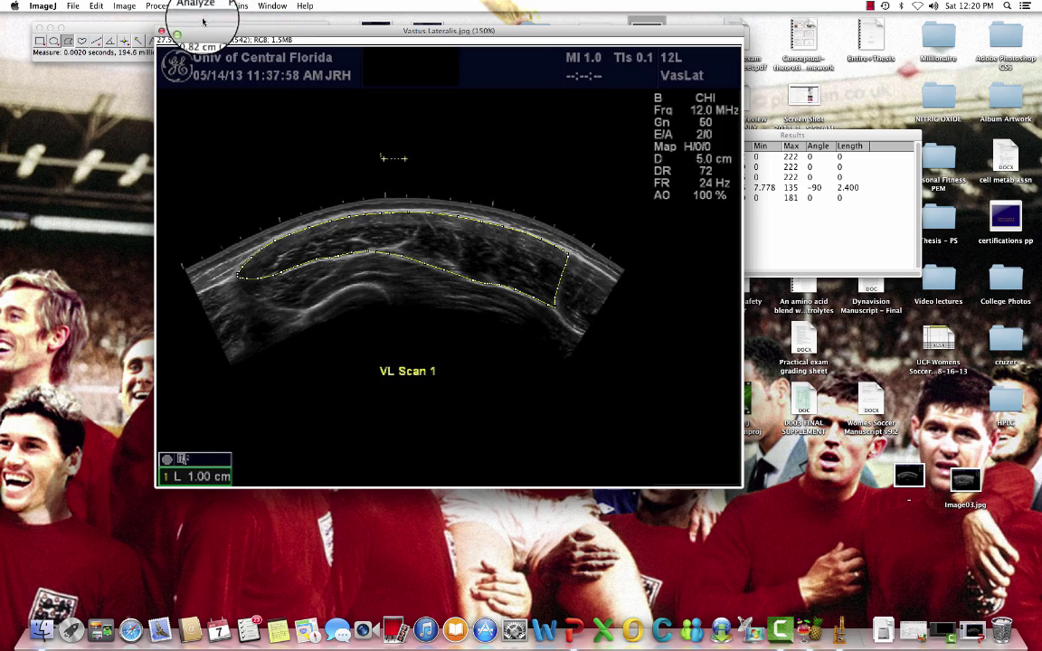
- Move the Results window clear of the image and delete result rows 1 to 4, keeping only the vastus lateralis measurement
drag(788, 135, 856, 135)
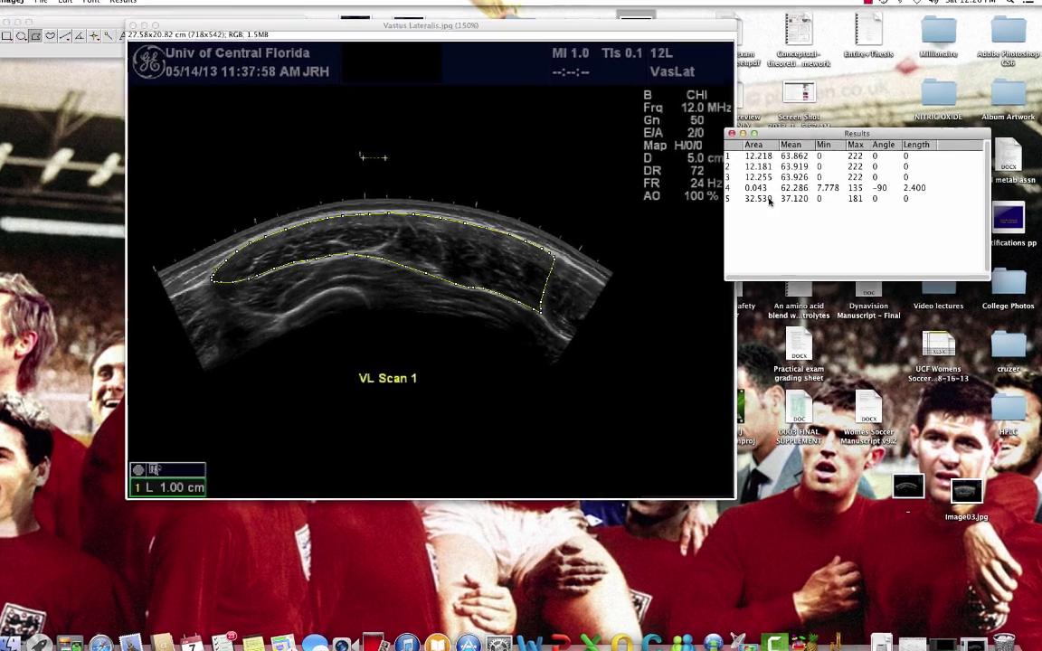
click(769, 187)
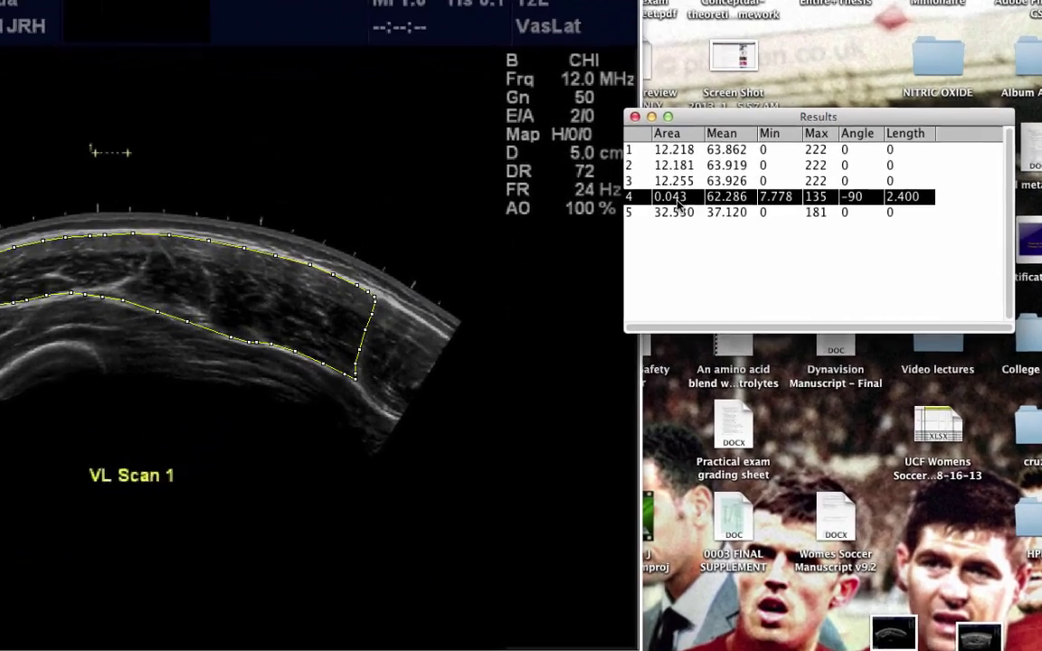
shift+click(659, 156)
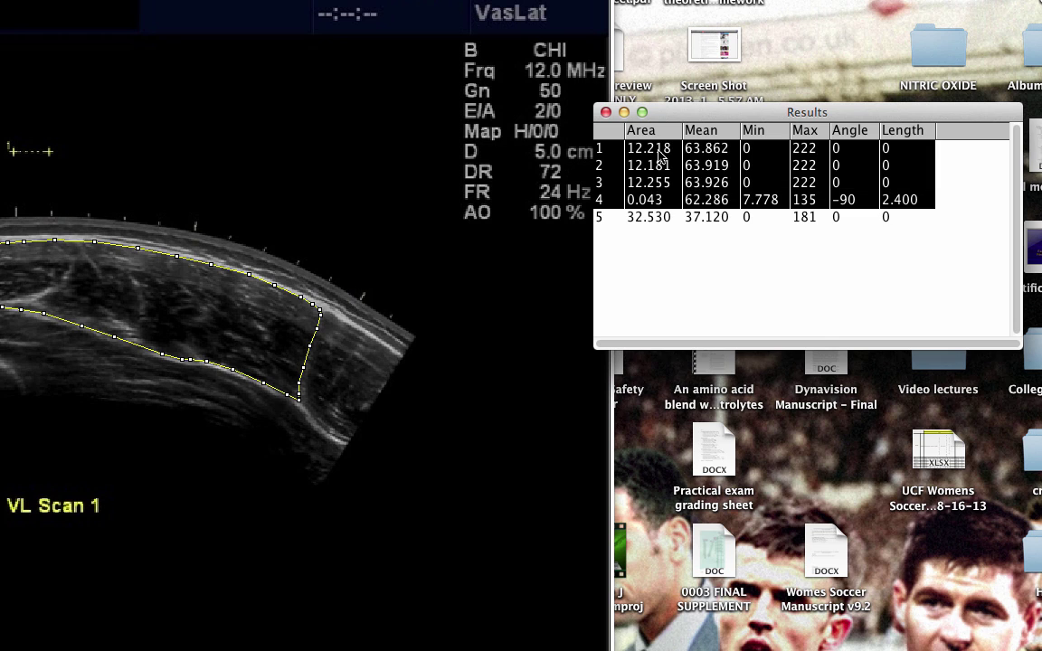
right_click(668, 150)
click(702, 187)
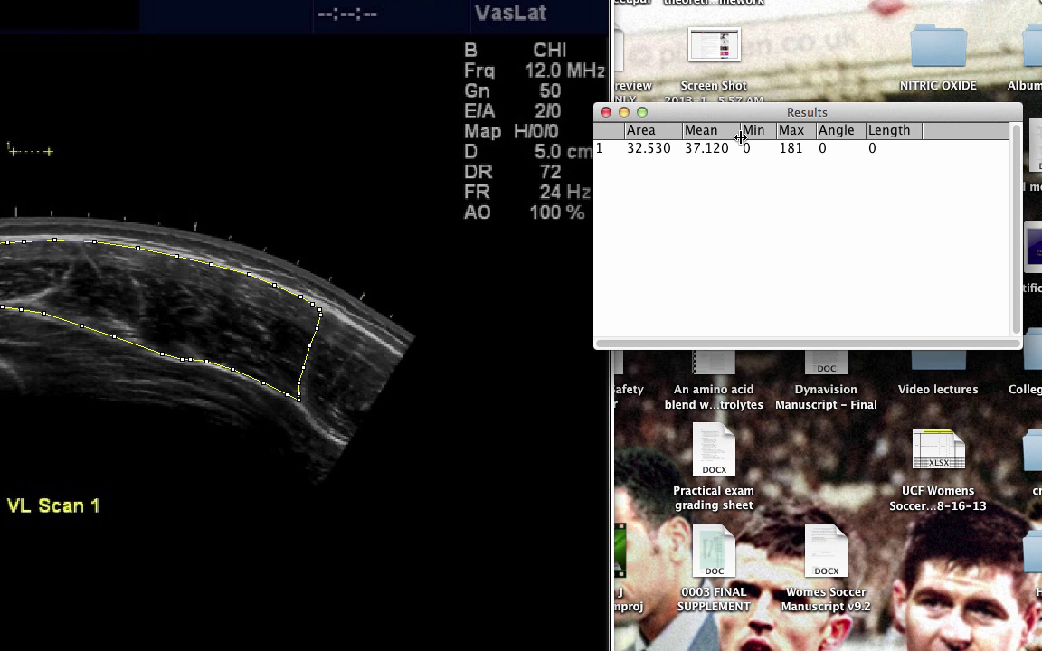
- Generate the histogram of the outlined vastus lateralis region
drag(452, 1, 454, 16)
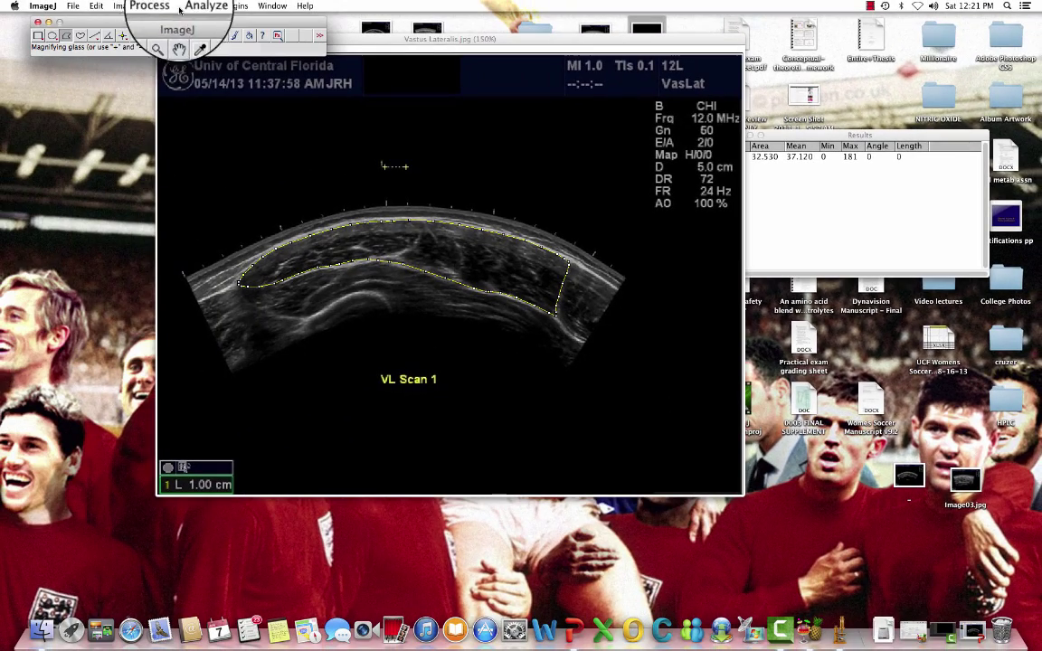
click(197, 6)
click(212, 120)
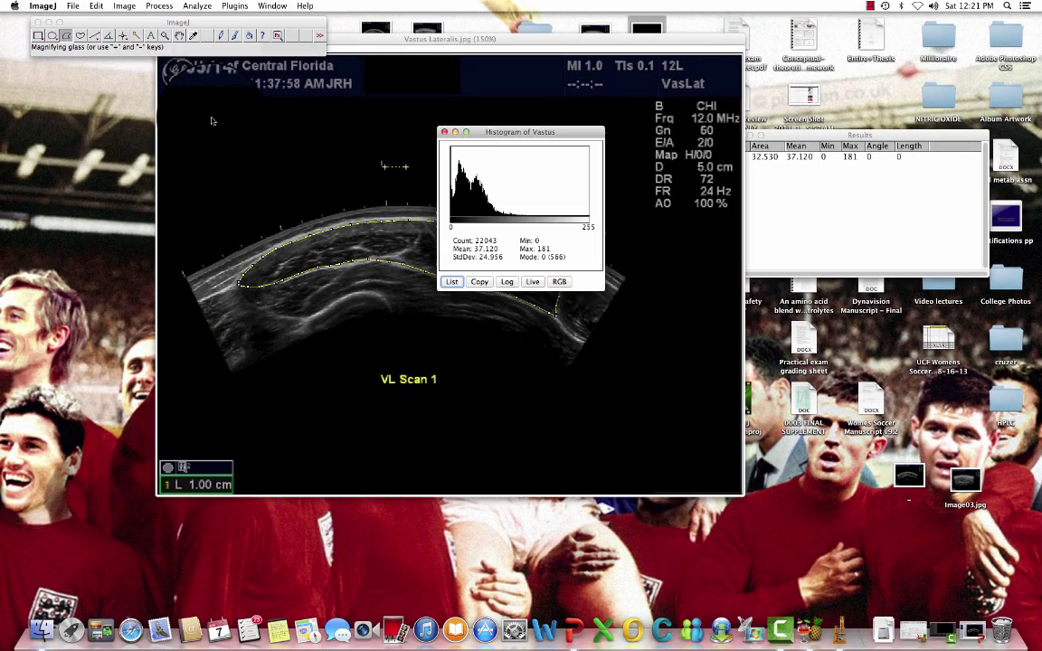
- Switch the vastus lateralis histogram to the green channel and arrange it below the Results window, clear of the image
drag(487, 146, 810, 305)
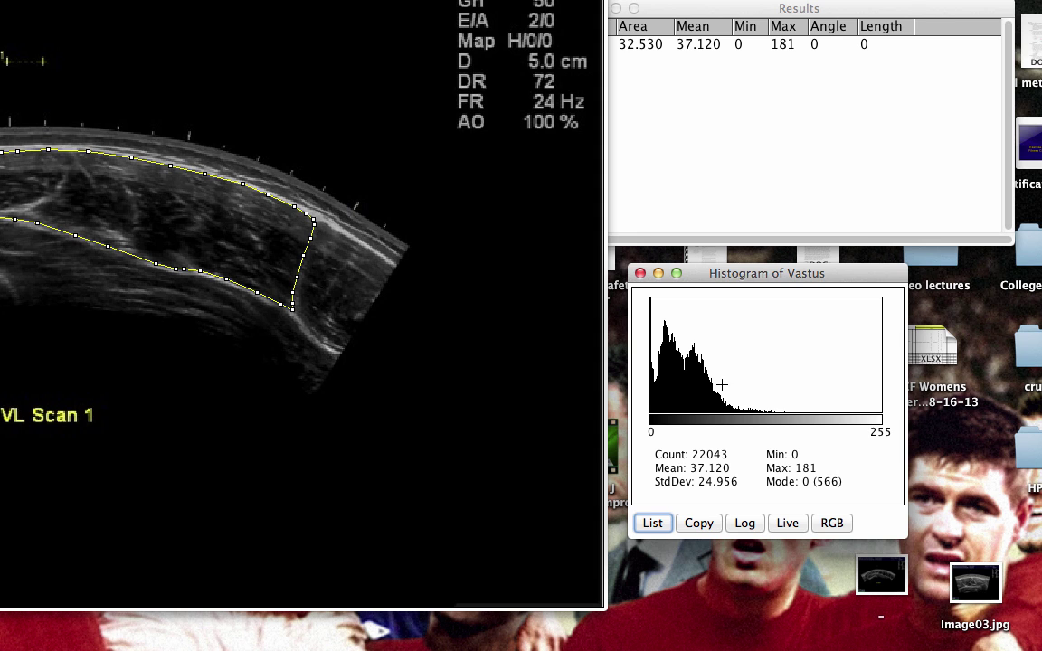
click(832, 523)
click(832, 523)
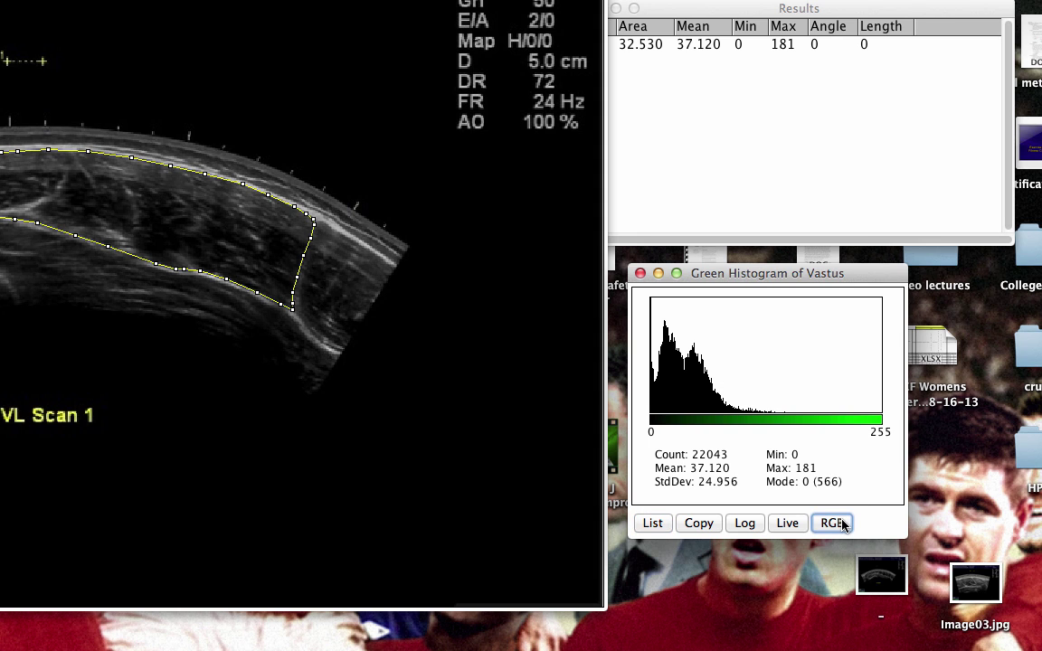
click(652, 524)
key(super+w)
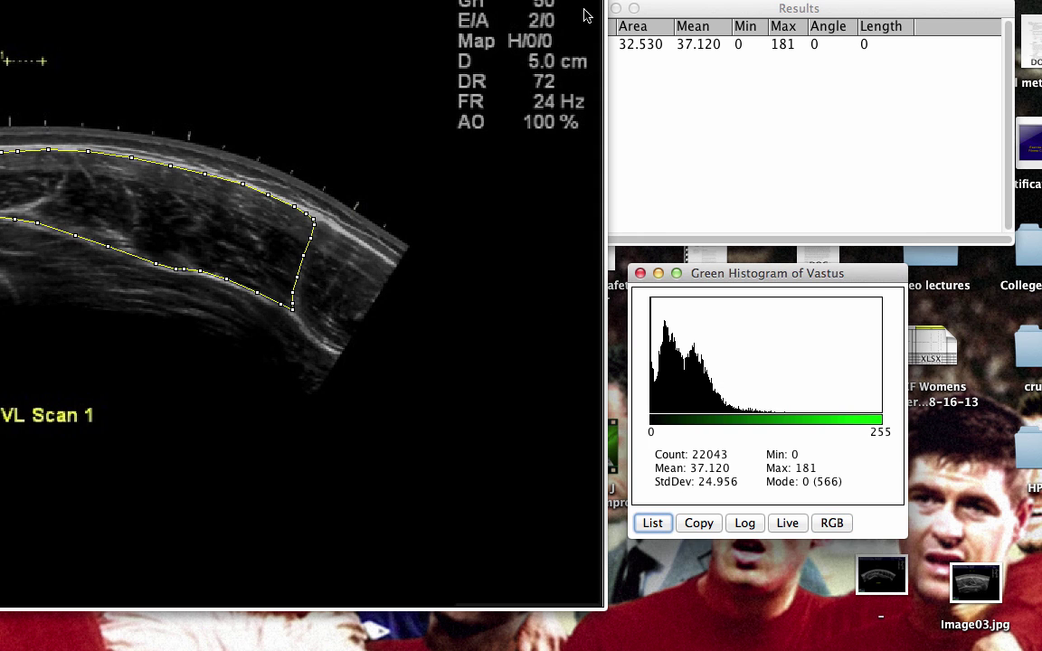
drag(672, 6, 699, 0)
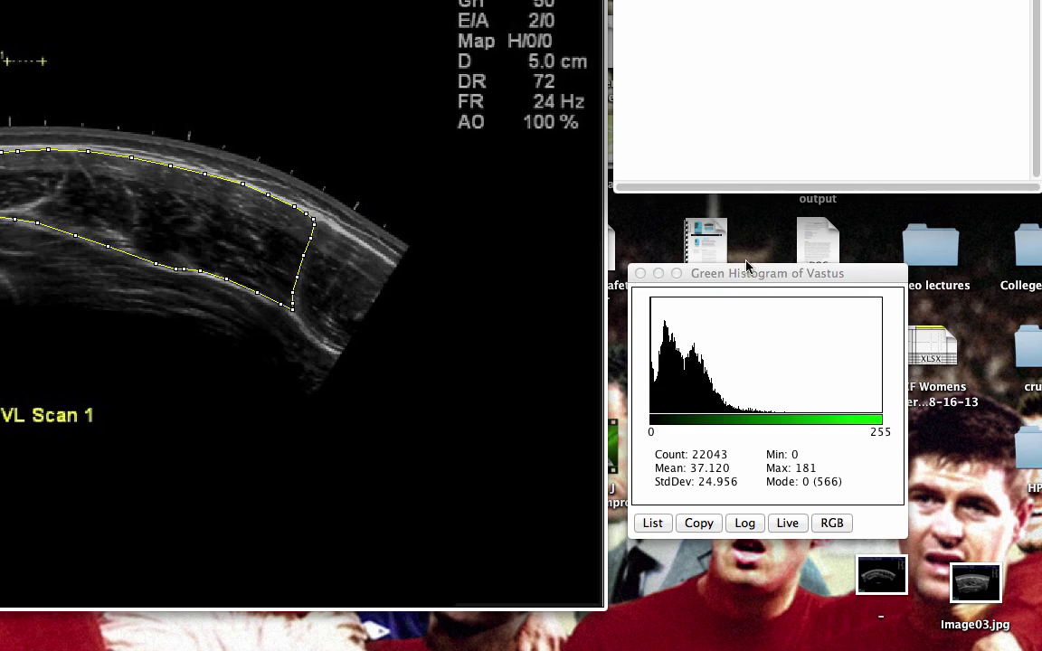
drag(749, 273, 751, 218)
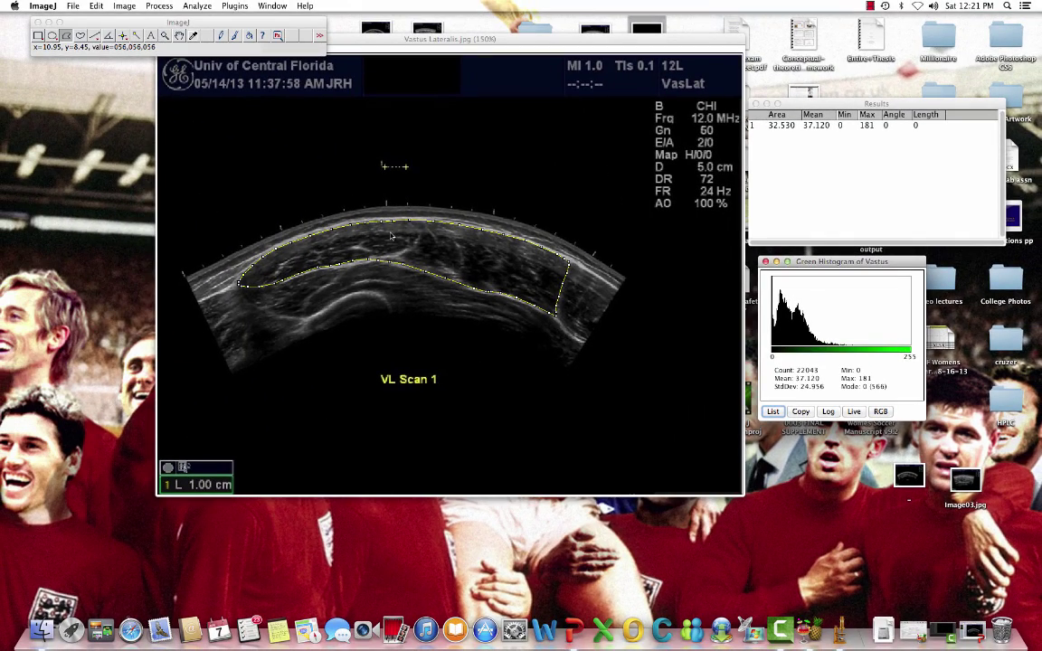
drag(264, 233, 263, 284)
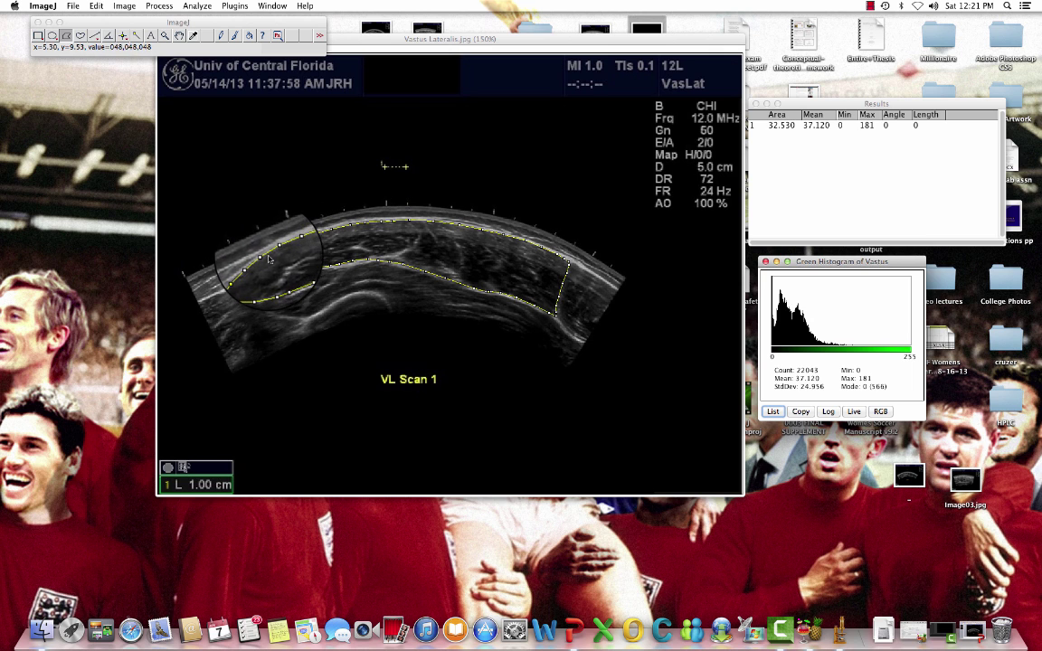
mouse_move(440, 249)
mouse_down()
mouse_move(488, 226)
mouse_move(537, 287)
mouse_up()
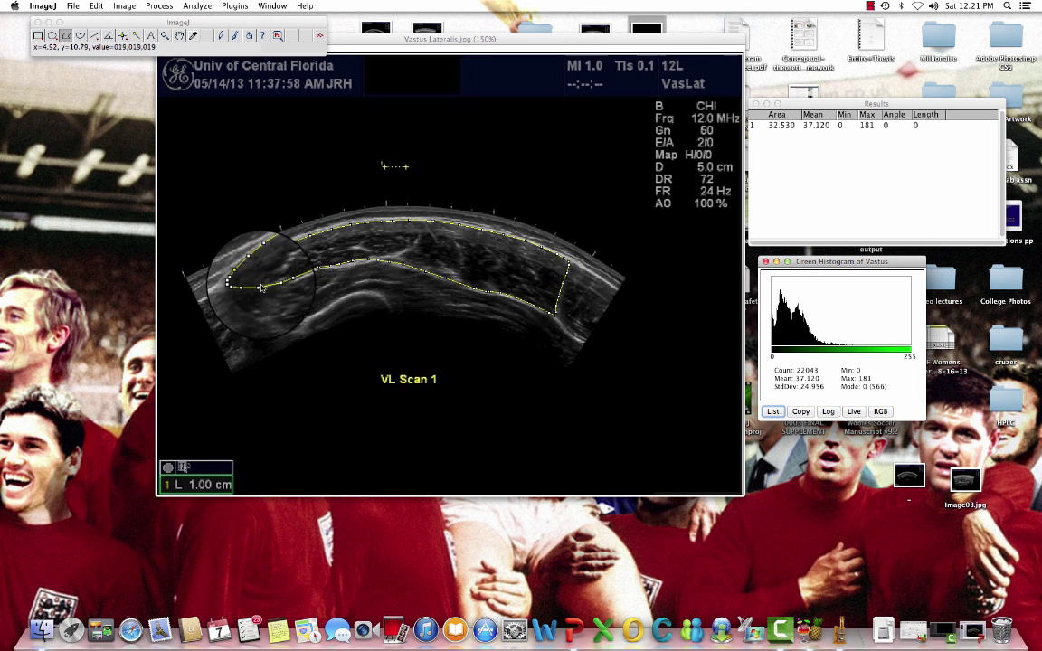
drag(243, 278, 252, 281)
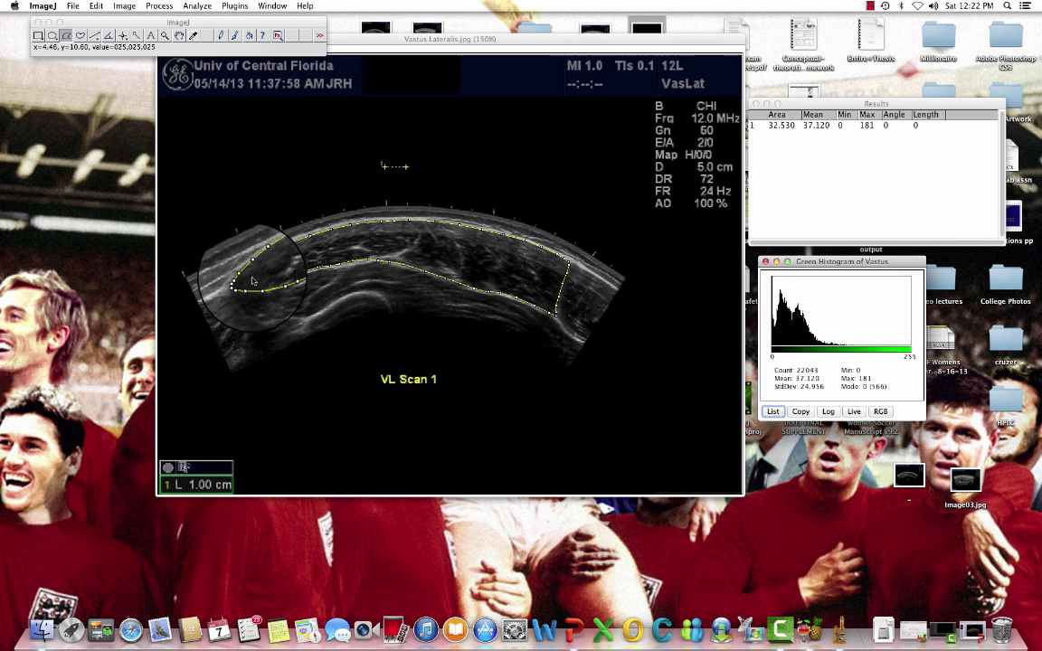
mouse_move(253, 281)
mouse_down()
mouse_move(274, 239)
mouse_move(372, 263)
mouse_move(481, 240)
mouse_move(530, 256)
mouse_move(234, 246)
mouse_move(276, 240)
mouse_move(237, 253)
mouse_move(234, 271)
mouse_move(272, 231)
mouse_move(238, 257)
mouse_move(305, 219)
mouse_move(378, 215)
mouse_move(567, 263)
mouse_move(372, 240)
mouse_move(321, 254)
mouse_move(317, 230)
mouse_move(487, 260)
mouse_move(558, 319)
mouse_up()
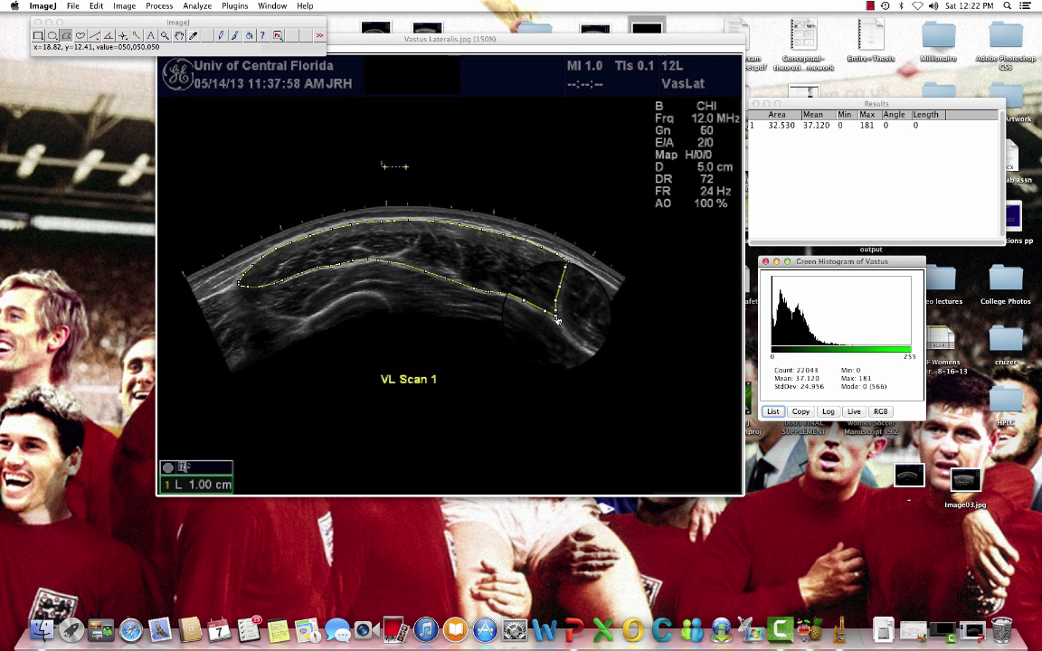
- Move the Vastus Lateralis image window clear of the ImageJ toolbar window
drag(407, 44, 357, 82)
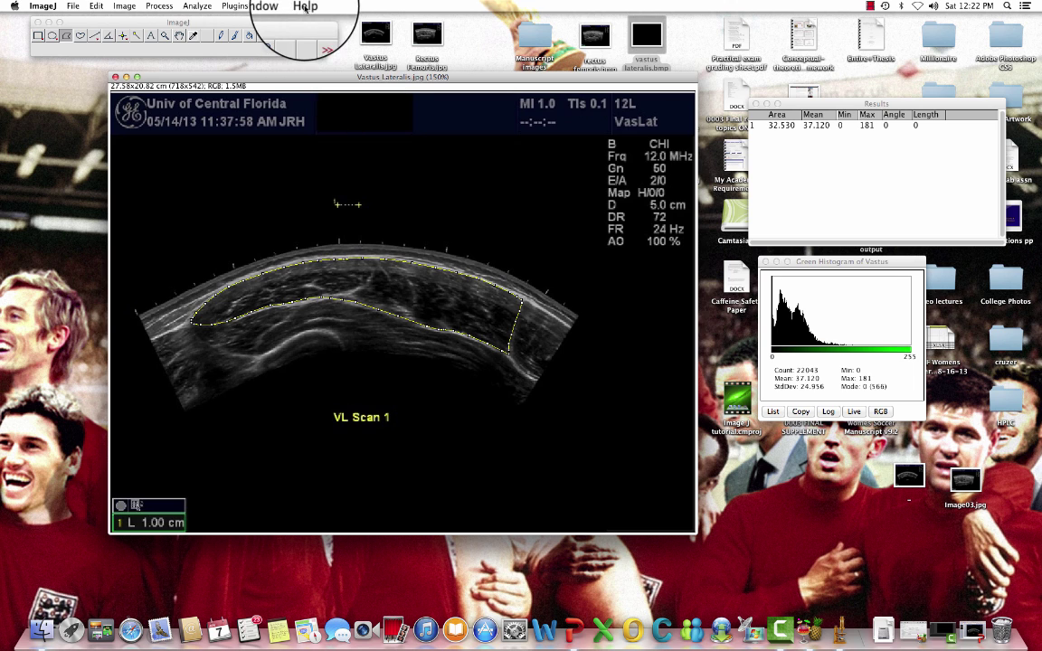
click(870, 8)
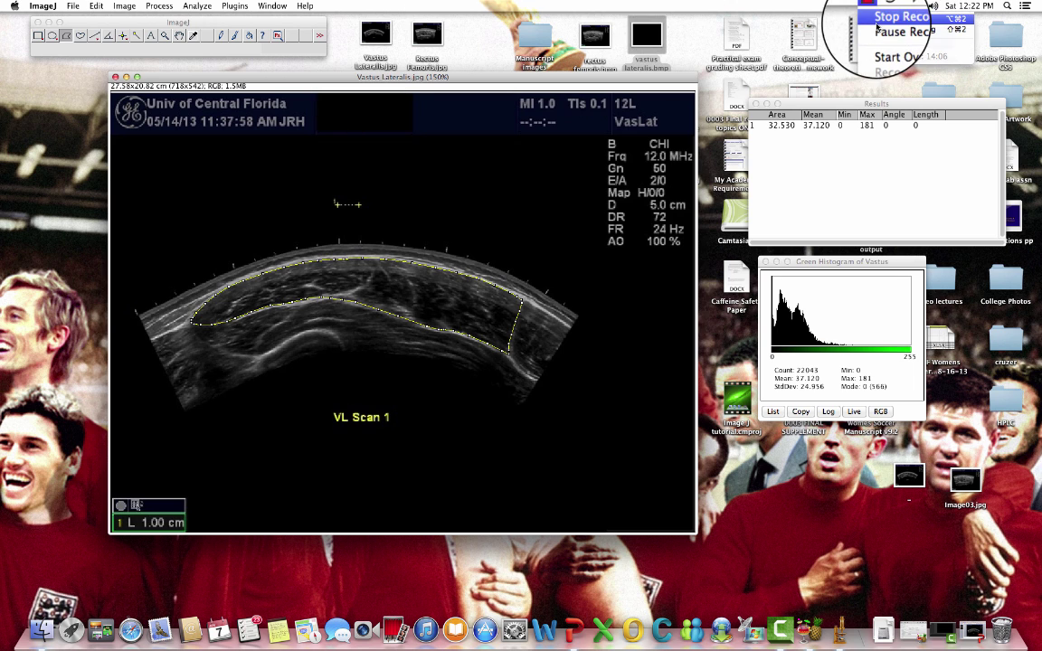